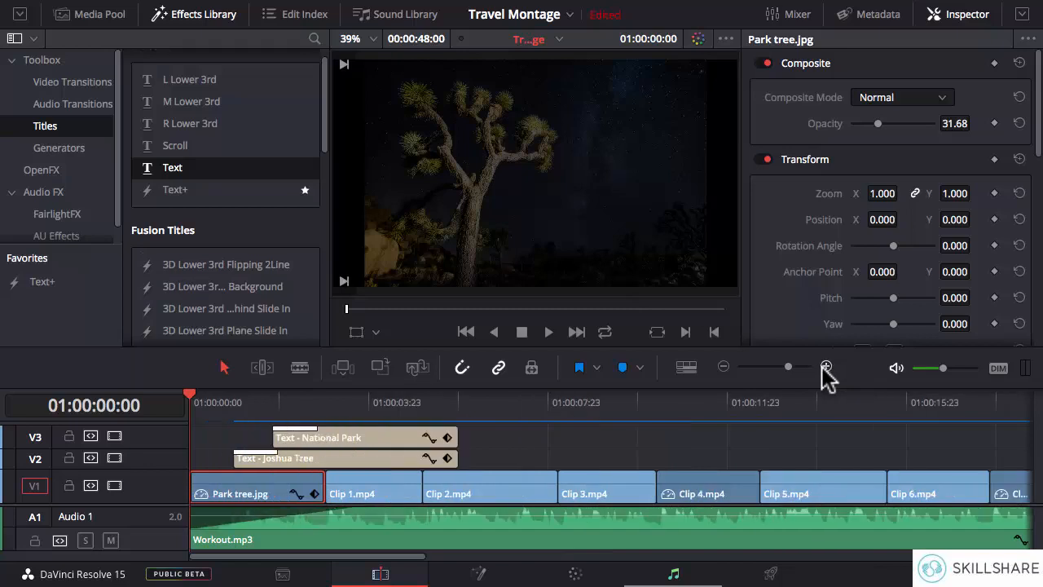
# - Play the montage's opening and add a fade-in of about 8 frames to the start of the Park tree.jpg clip
pyautogui.click(824, 367)
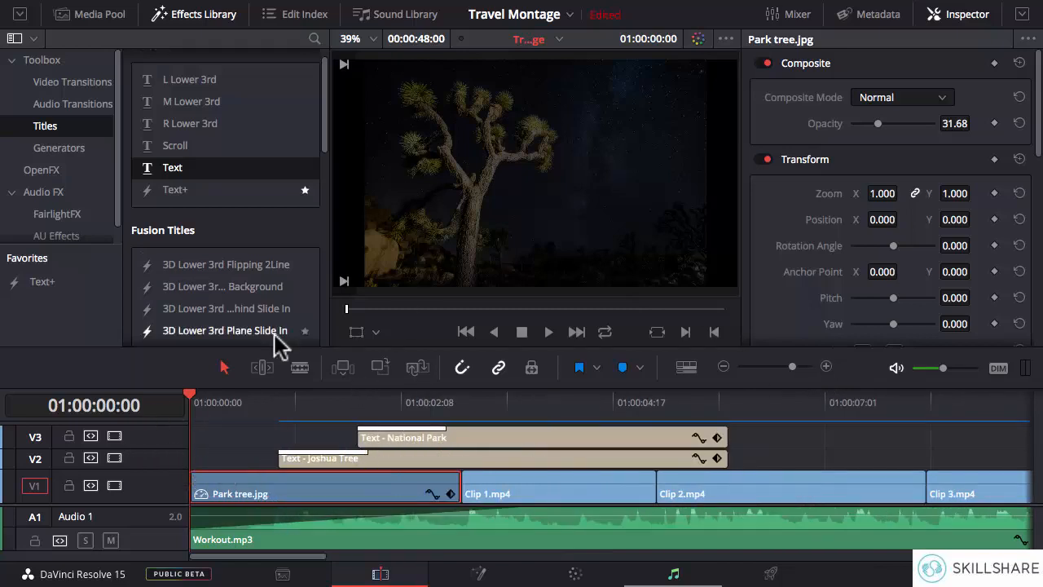
pyautogui.press('space')
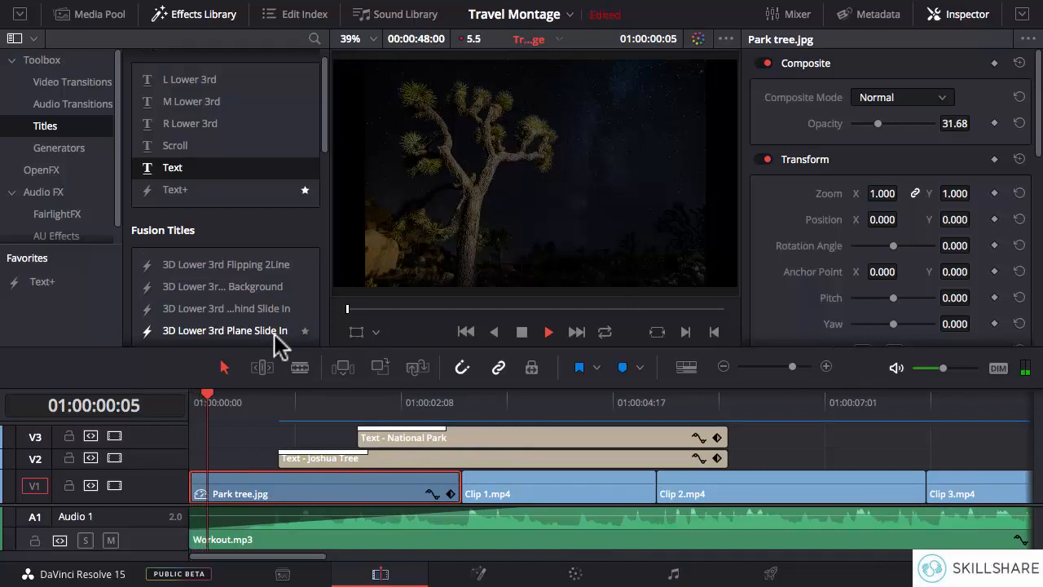
pyautogui.press('space')
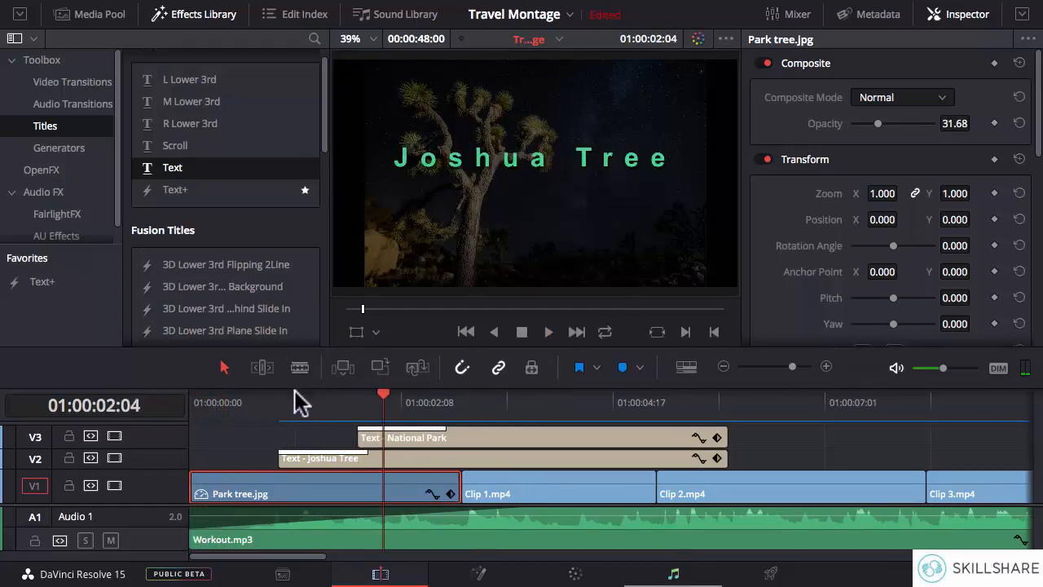
pyautogui.moveTo(281, 400); pyautogui.dragTo(218, 402)
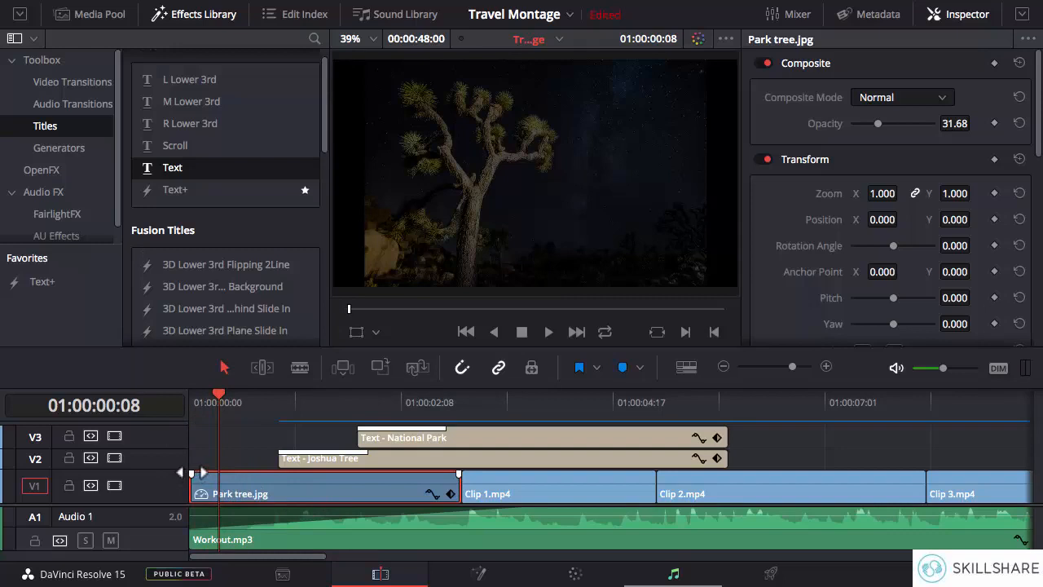
pyautogui.moveTo(192, 473); pyautogui.dragTo(220, 466)
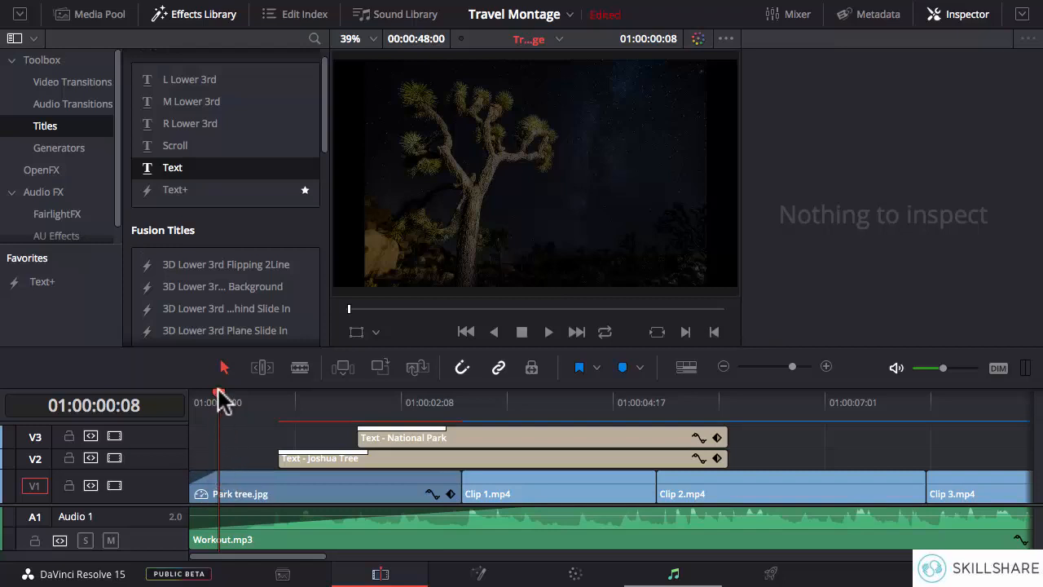
pyautogui.moveTo(215, 395); pyautogui.dragTo(190, 395)
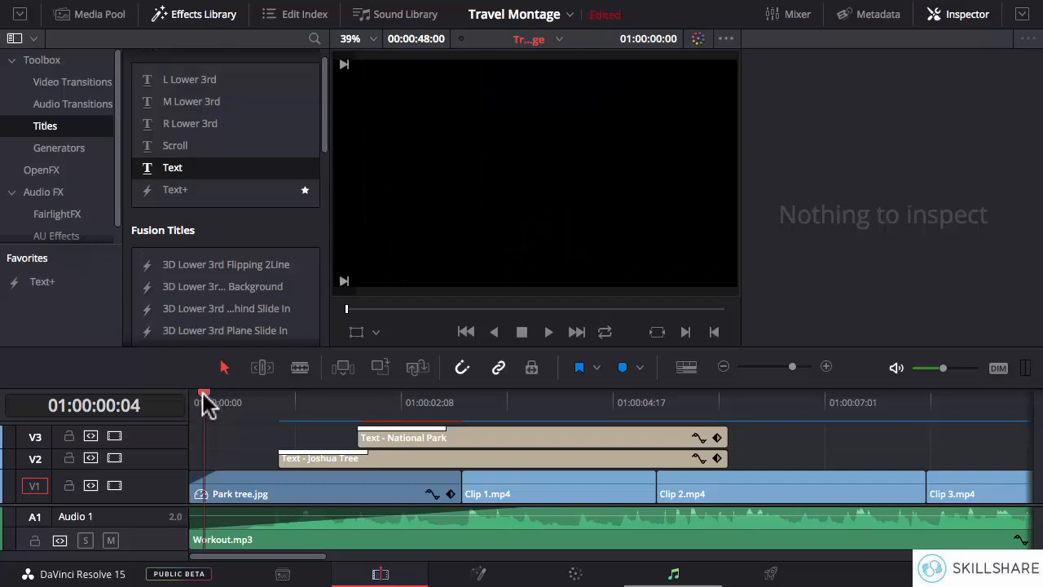
pyautogui.moveTo(203, 393); pyautogui.dragTo(246, 394)
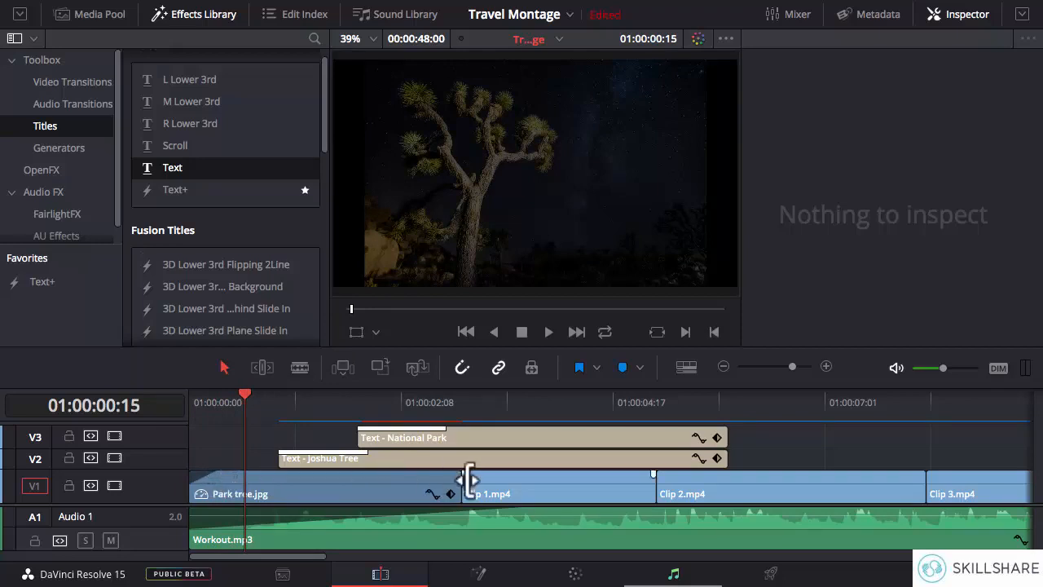
# - Add a short fade-out to the end of the Park tree.jpg clip and preview its change into Clip 1.mp4
pyautogui.moveTo(417, 389)
pyautogui.mouseDown()
pyautogui.moveTo(494, 392)
pyautogui.moveTo(404, 399)
pyautogui.mouseUp()
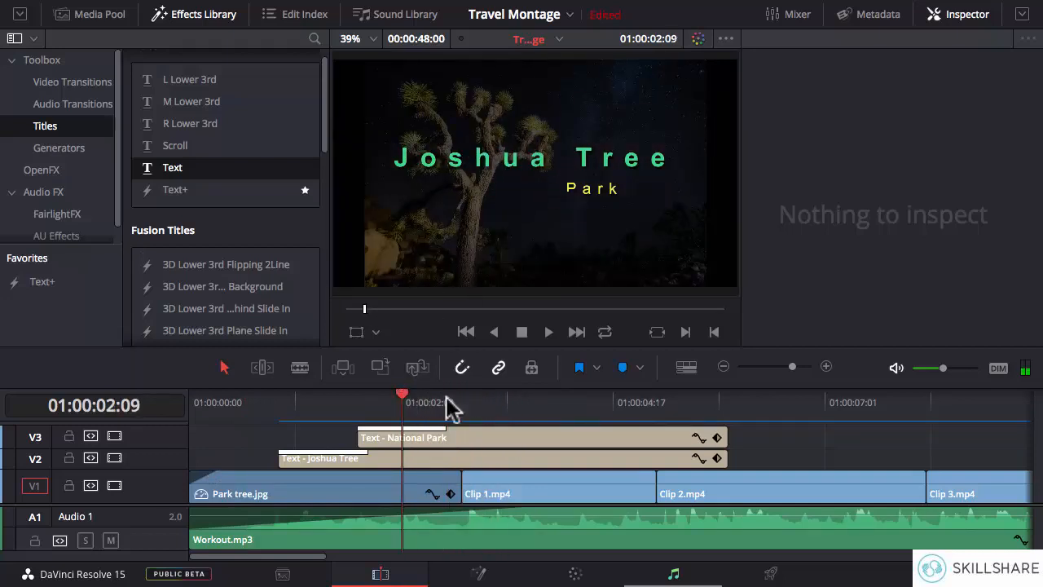
pyautogui.moveTo(459, 472); pyautogui.dragTo(441, 473)
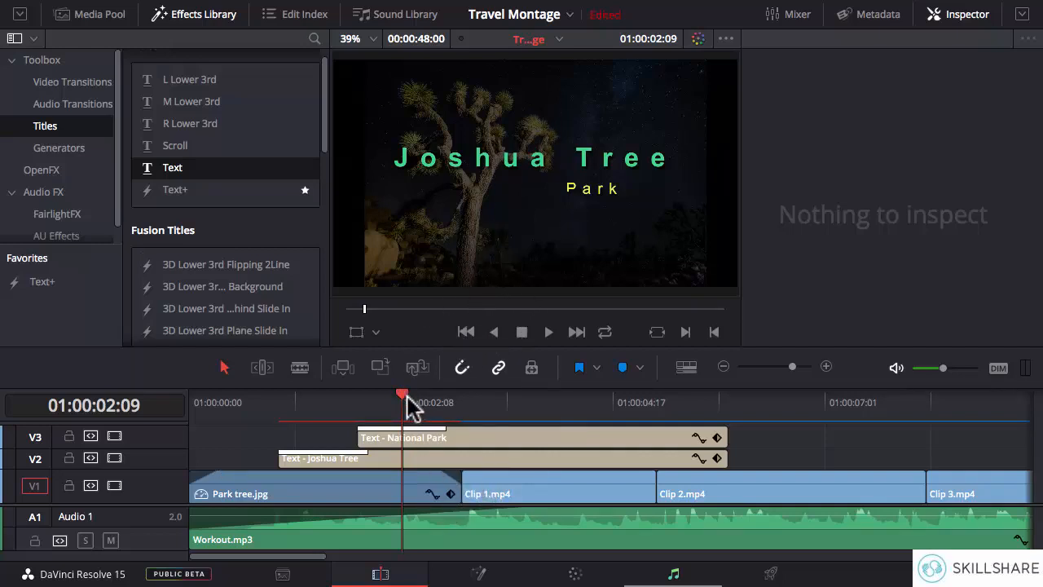
pyautogui.moveTo(403, 394); pyautogui.dragTo(473, 397)
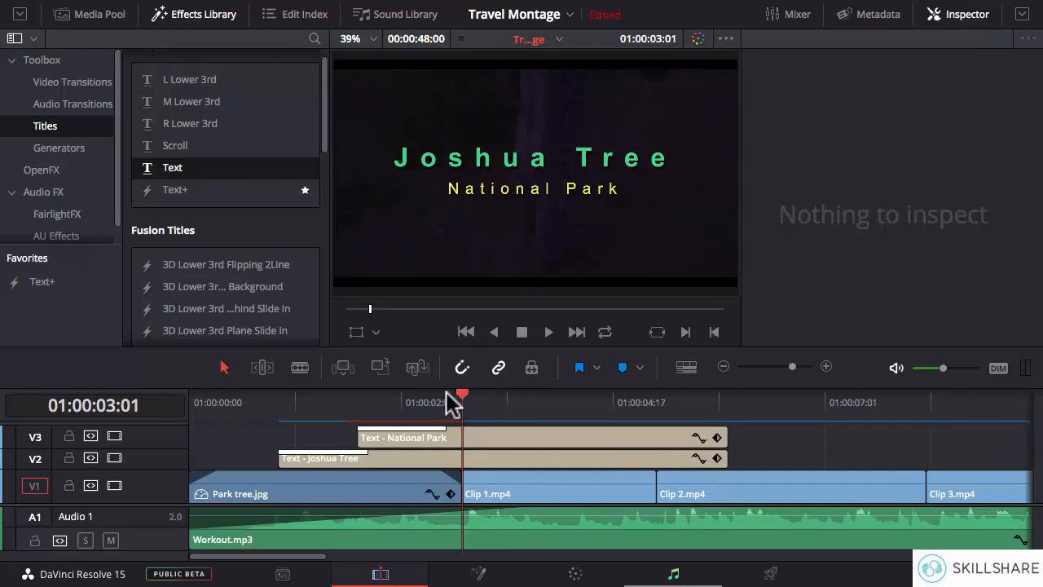
pyautogui.moveTo(454, 401); pyautogui.dragTo(387, 400)
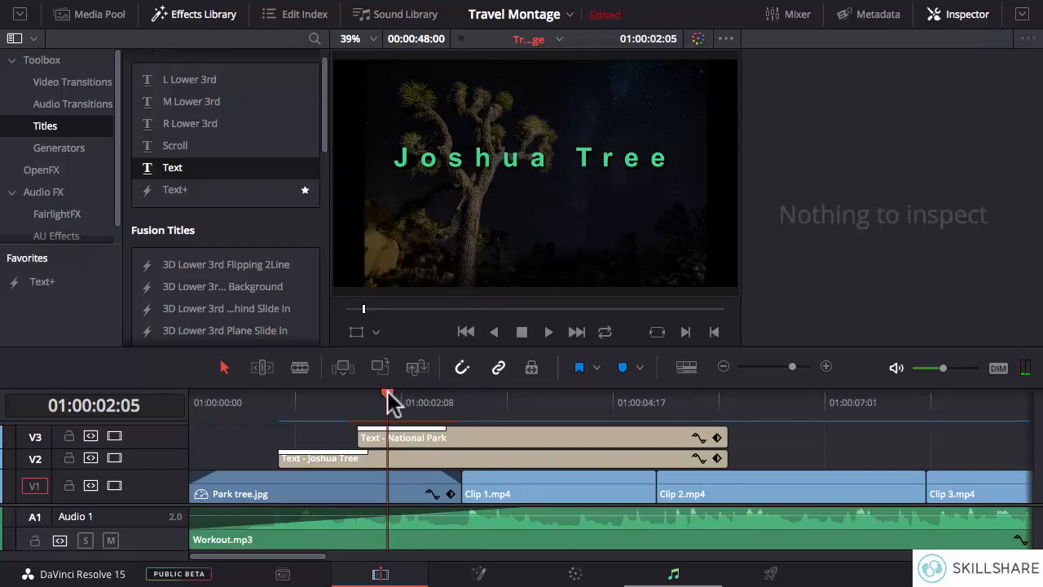
pyautogui.moveTo(390, 401); pyautogui.dragTo(463, 400)
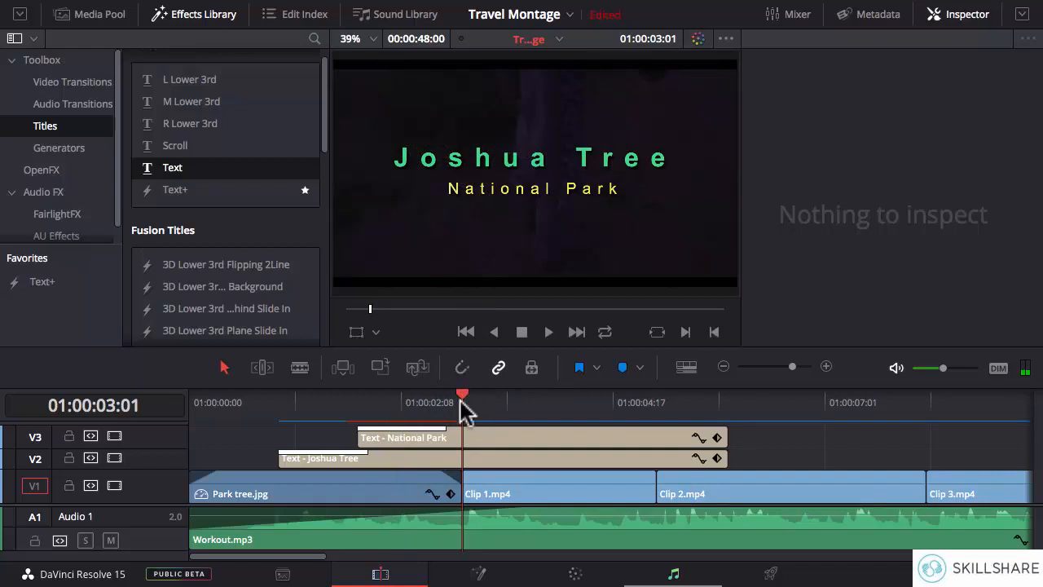
pyautogui.moveTo(463, 401); pyautogui.dragTo(380, 400)
pyautogui.moveTo(307, 380); pyautogui.dragTo(453, 397)
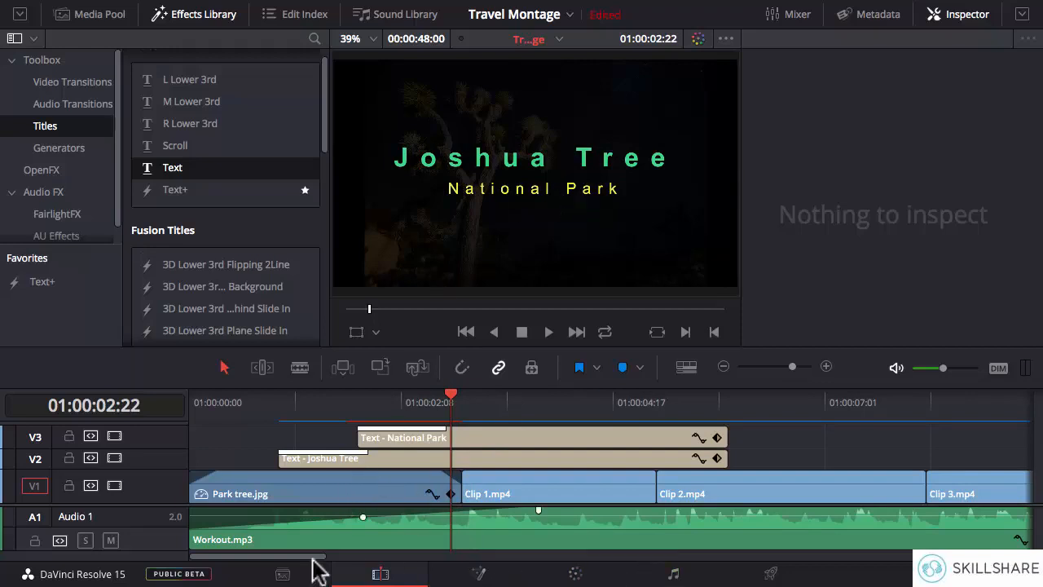
# - Fade out the end of the Night Sky.jpg clip from about 01:00:47:03 and show its Transform keyframes
pyautogui.moveTo(297, 559); pyautogui.dragTo(892, 571)
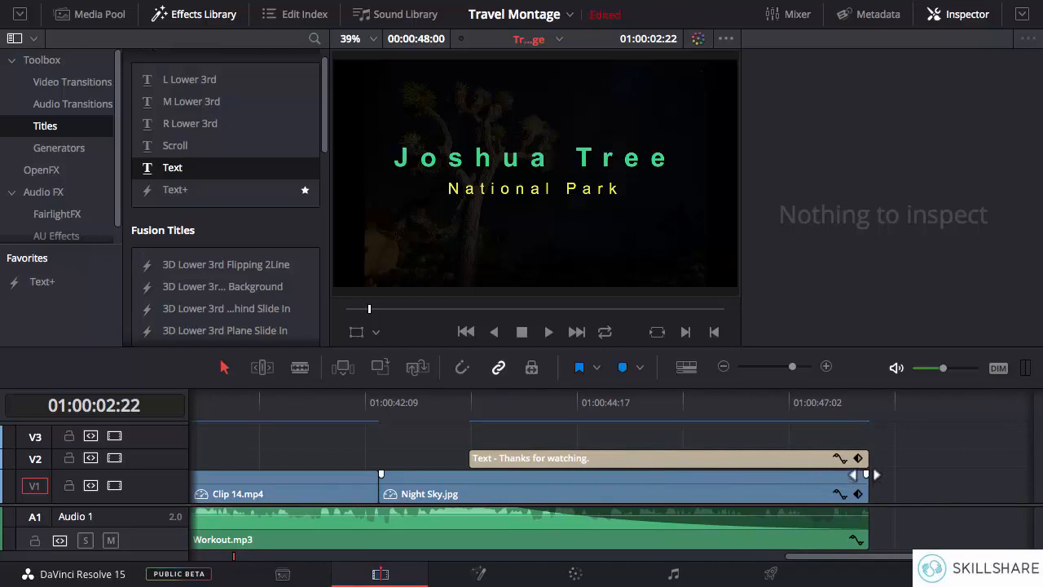
pyautogui.moveTo(866, 474)
pyautogui.mouseDown()
pyautogui.moveTo(795, 474)
pyautogui.moveTo(866, 474)
pyautogui.mouseUp()
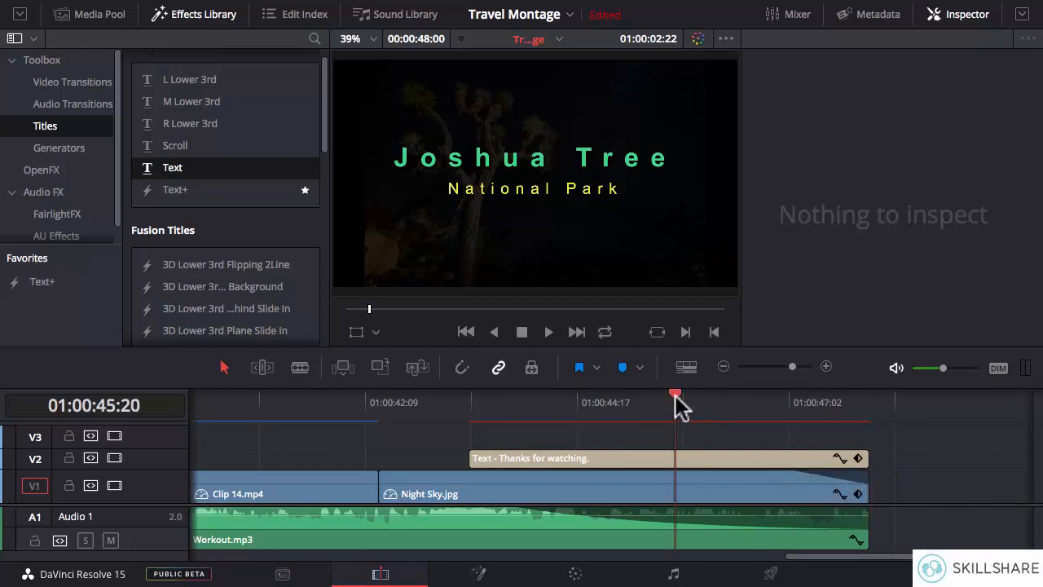
pyautogui.moveTo(675, 403); pyautogui.dragTo(791, 402)
pyautogui.click(858, 494)
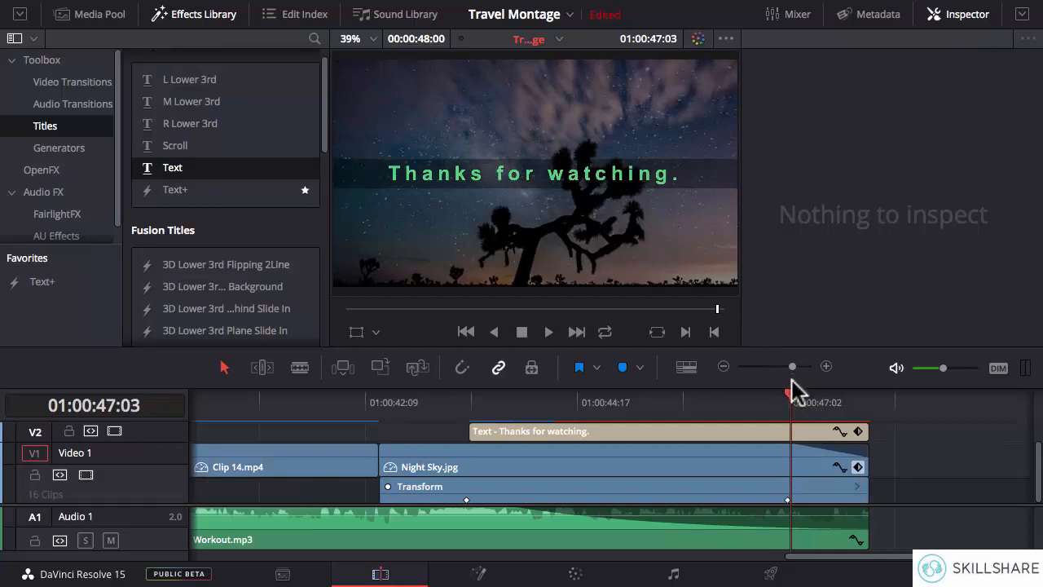
pyautogui.moveTo(790, 380)
pyautogui.mouseDown()
pyautogui.moveTo(766, 391)
pyautogui.moveTo(788, 394)
pyautogui.mouseUp()
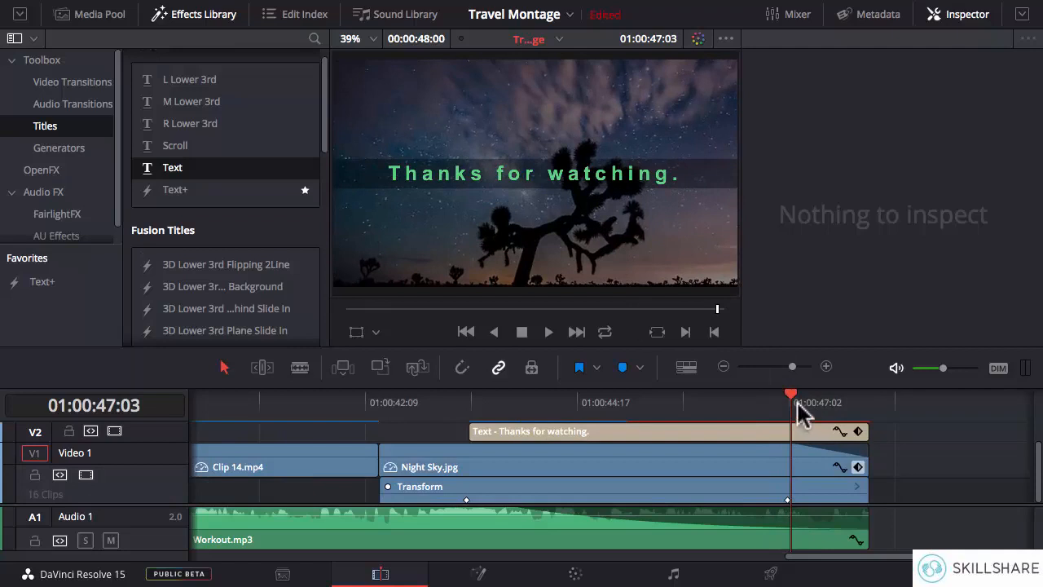
pyautogui.moveTo(797, 404); pyautogui.dragTo(872, 404)
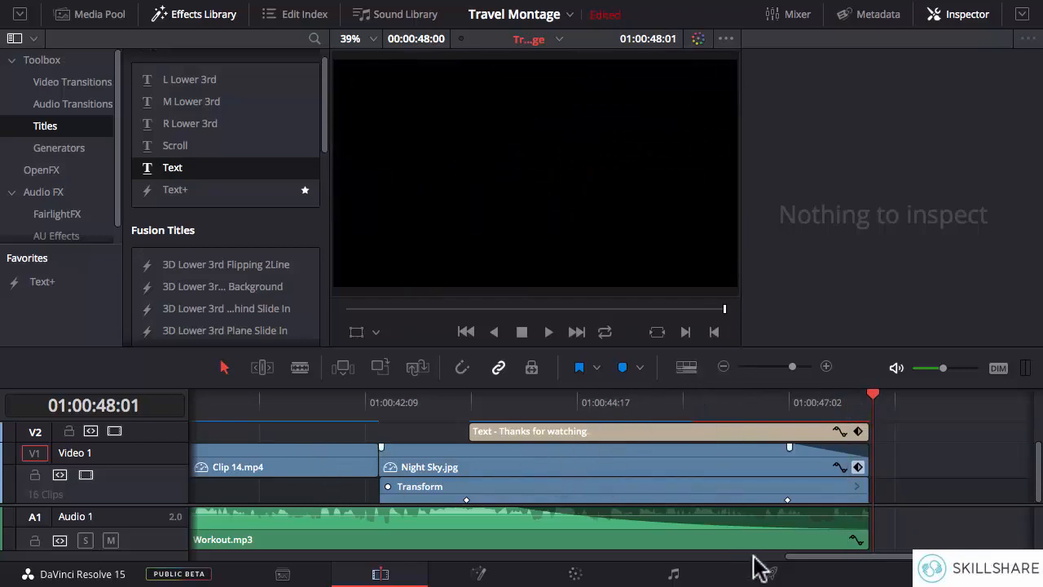
# - Add a Cross Dissolve video transition at the cut between Clip 1.mp4 and Clip 2.mp4
pyautogui.moveTo(815, 558); pyautogui.dragTo(210, 567)
pyautogui.moveTo(647, 399); pyautogui.dragTo(659, 393)
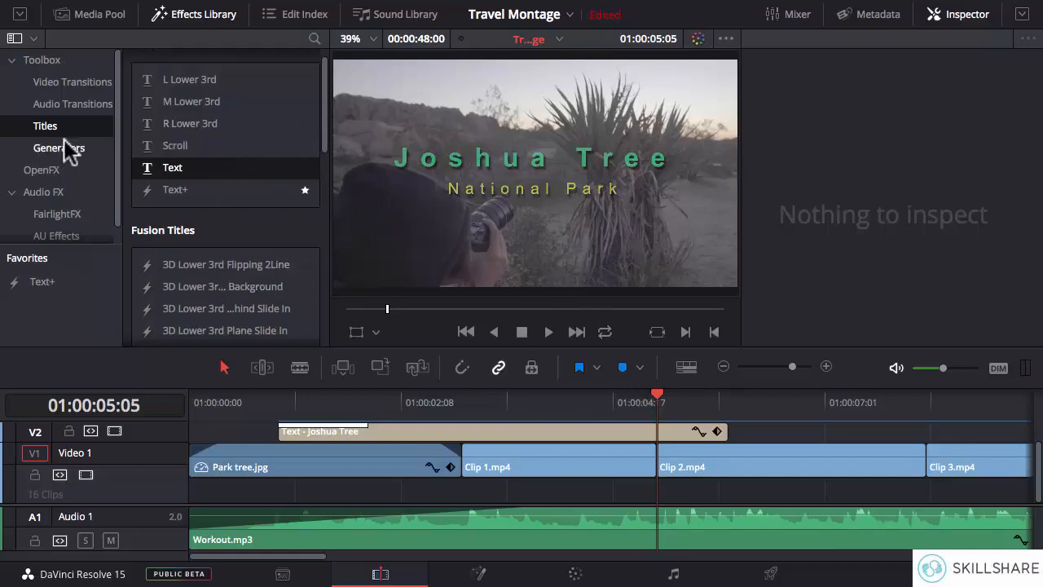
pyautogui.click(64, 82)
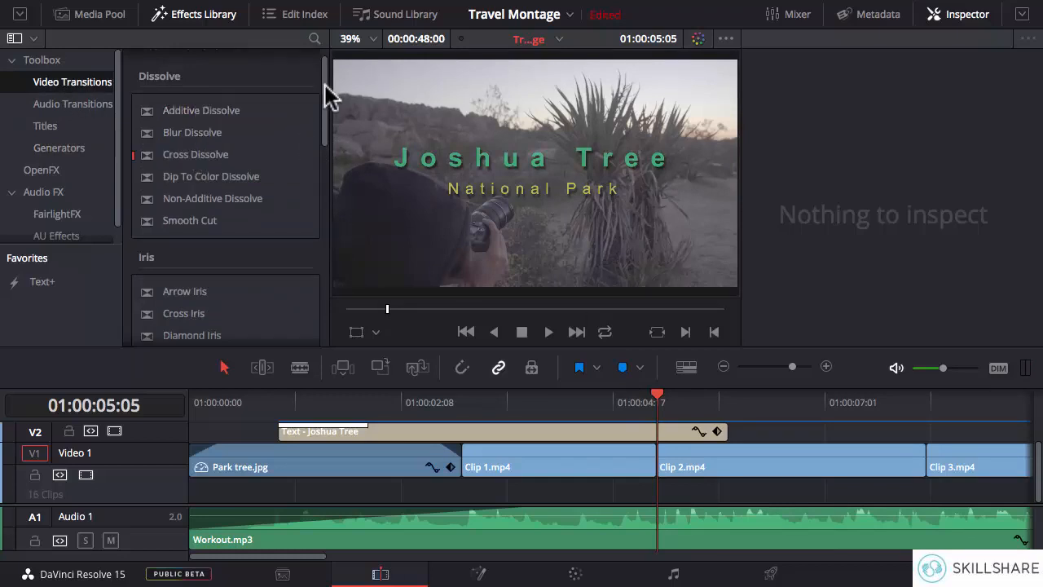
pyautogui.moveTo(326, 98)
pyautogui.mouseDown()
pyautogui.moveTo(324, 266)
pyautogui.moveTo(335, 90)
pyautogui.mouseUp()
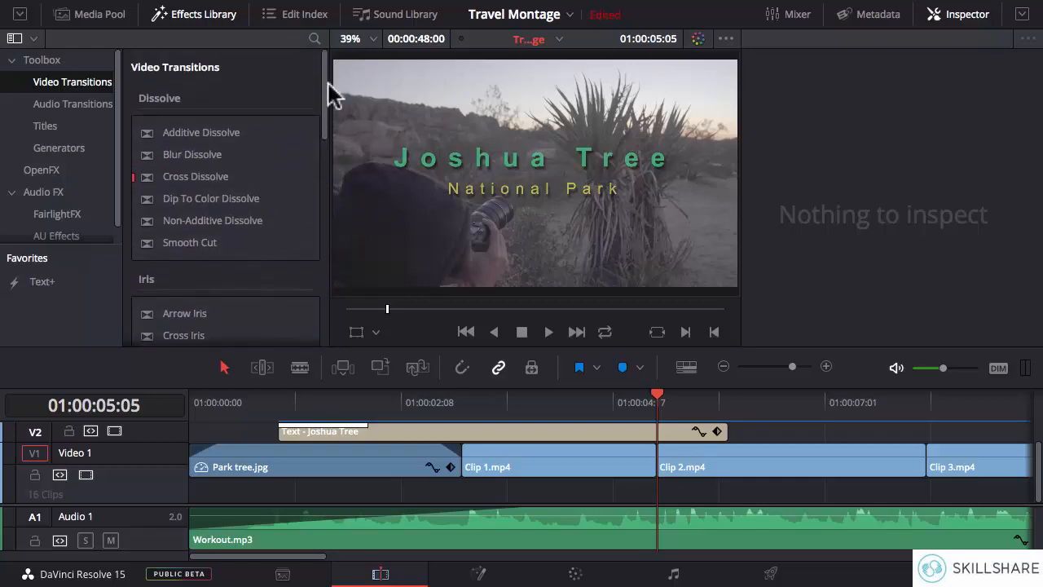
pyautogui.moveTo(158, 99)
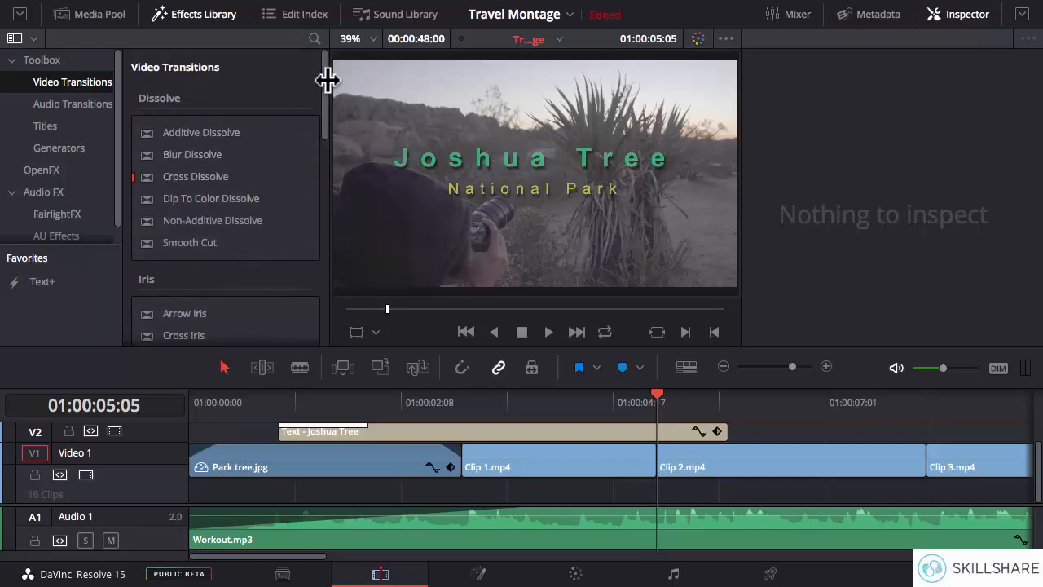
pyautogui.moveTo(326, 90); pyautogui.dragTo(278, 130)
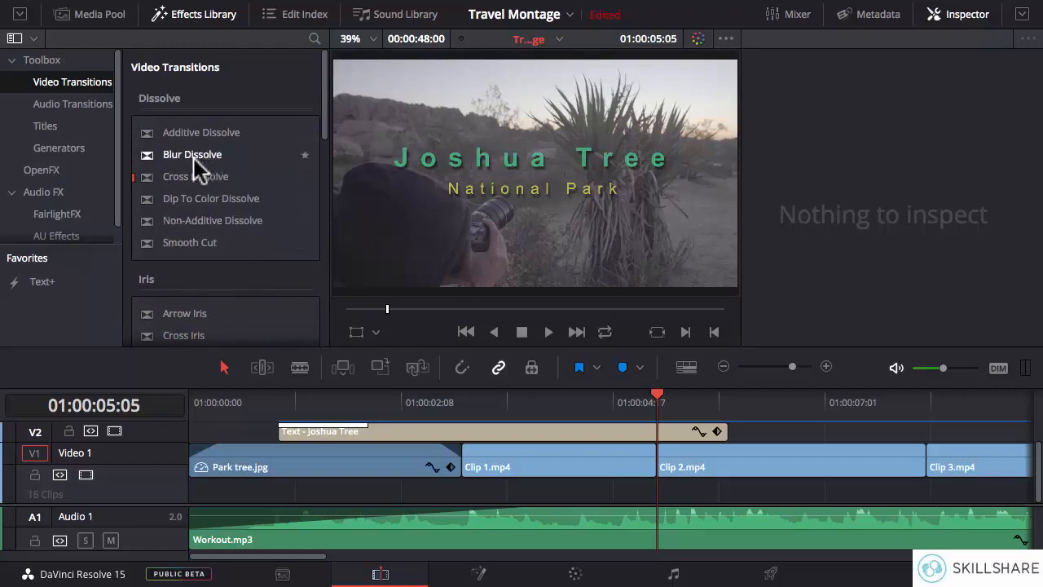
pyautogui.moveTo(196, 173); pyautogui.dragTo(662, 454)
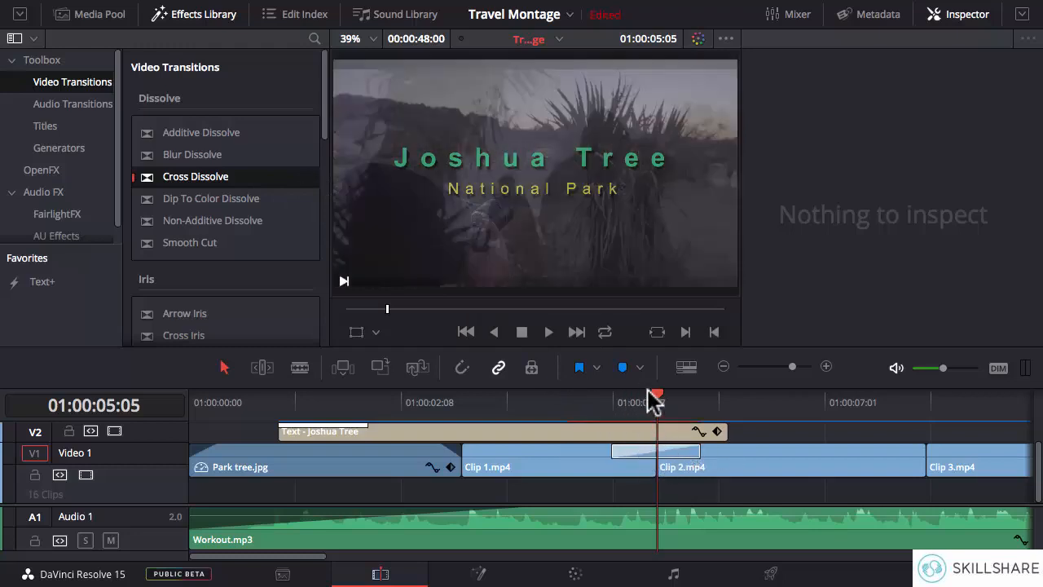
# - Shorten the Cross Dissolve between Clip 1.mp4 and Clip 2.mp4 to 10 frames, first trying and playing it at 12 frames
pyautogui.moveTo(658, 401); pyautogui.dragTo(601, 391)
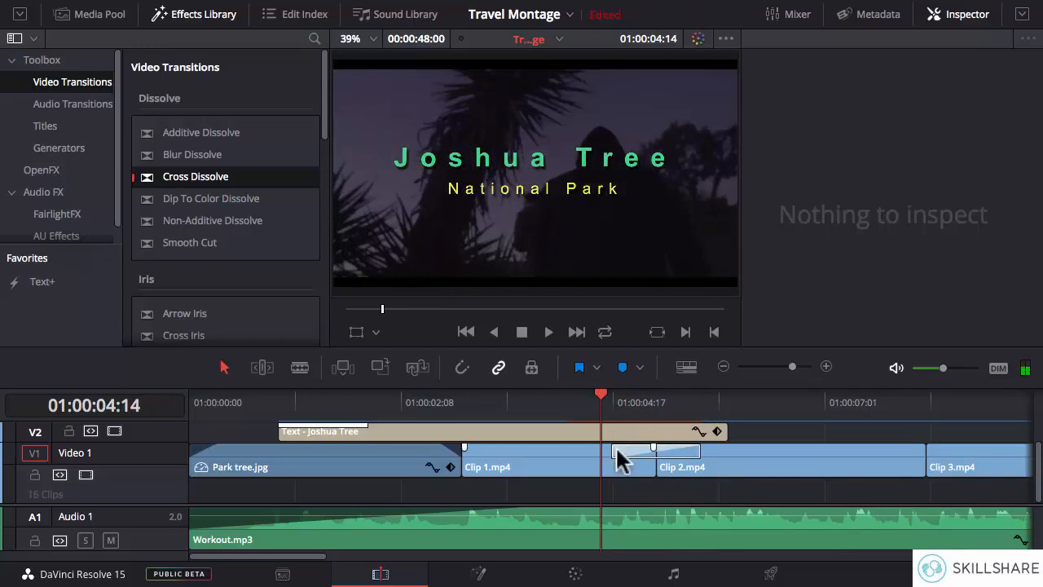
pyautogui.moveTo(614, 451); pyautogui.dragTo(638, 449)
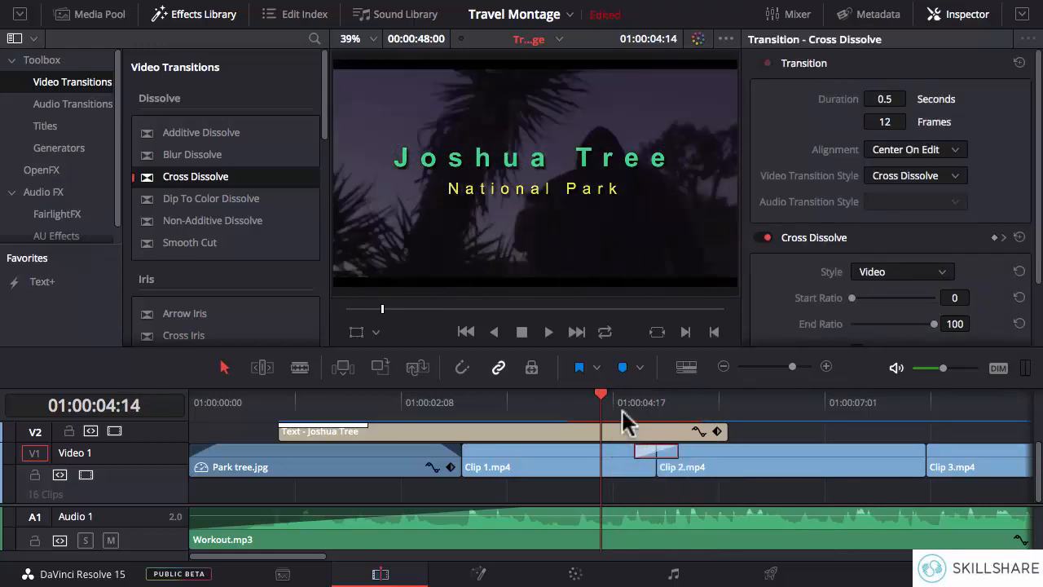
pyautogui.moveTo(604, 397)
pyautogui.mouseDown()
pyautogui.moveTo(634, 397)
pyautogui.moveTo(613, 397)
pyautogui.mouseUp()
pyautogui.press('space')
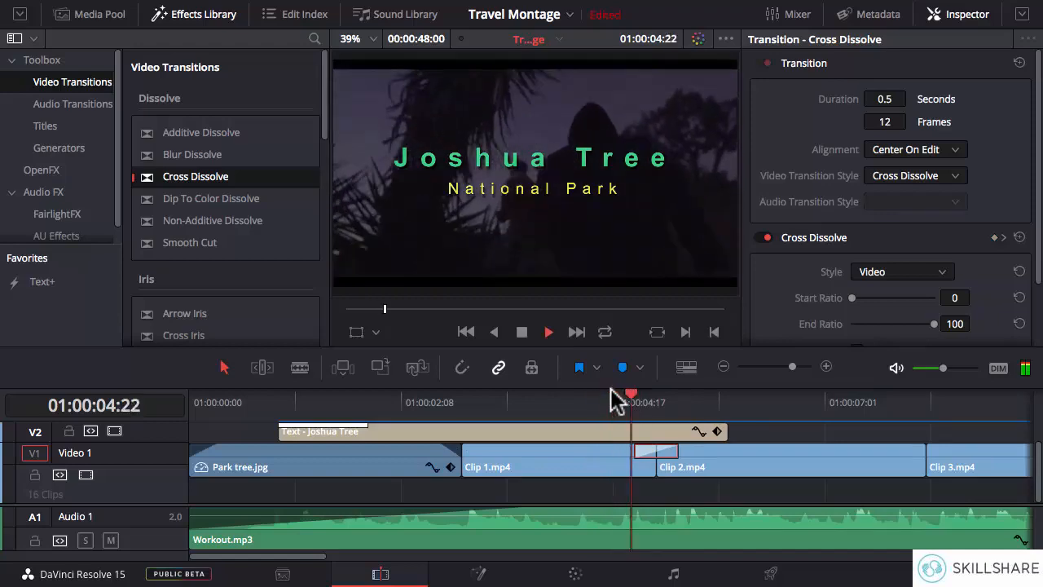
pyautogui.click(612, 393)
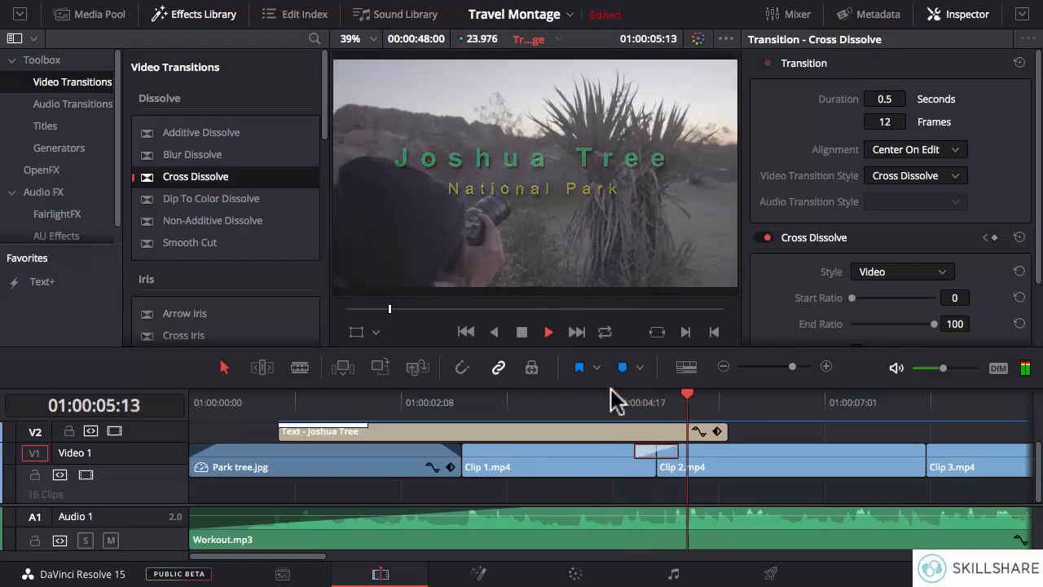
pyautogui.press('space')
pyautogui.moveTo(634, 451); pyautogui.dragTo(639, 451)
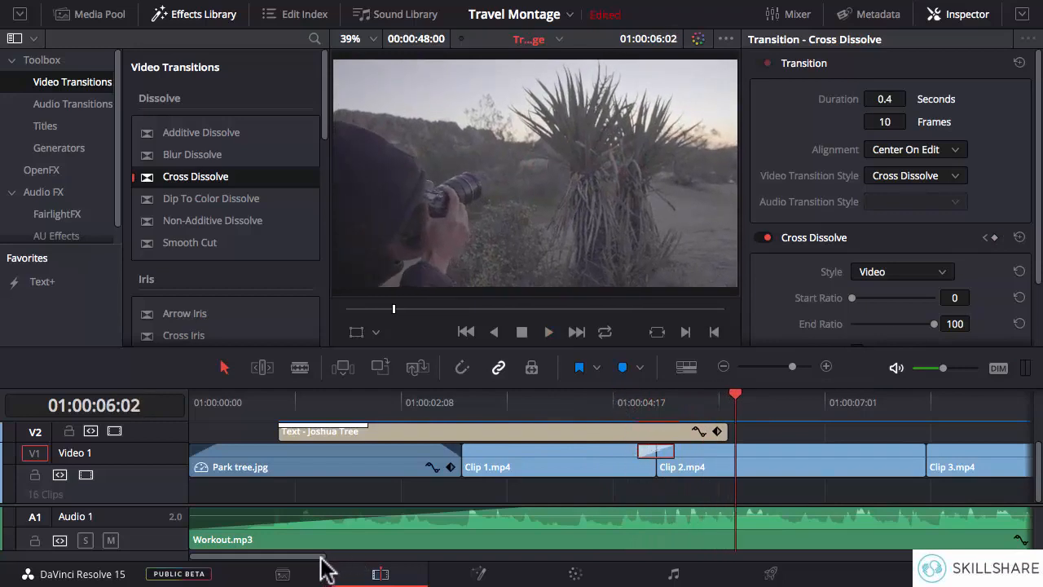
# - Add a Blur Dissolve at the cut between Clip 2.mp4 and Clip 3.mp4, shorten it to 8 frames and preview it
pyautogui.moveTo(321, 557); pyautogui.dragTo(398, 557)
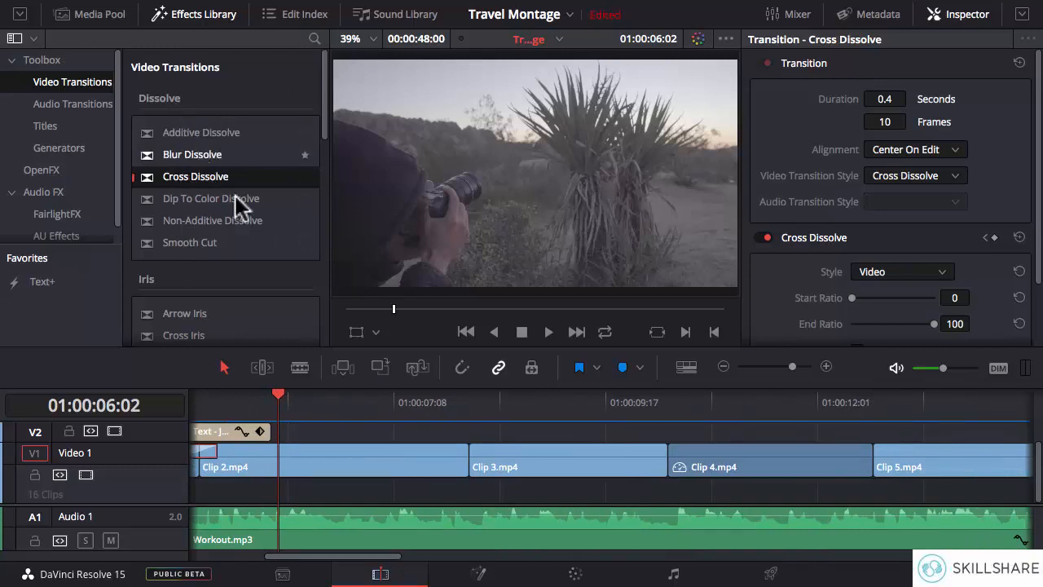
pyautogui.moveTo(461, 400)
pyautogui.mouseDown()
pyautogui.moveTo(484, 411)
pyautogui.moveTo(473, 397)
pyautogui.mouseUp()
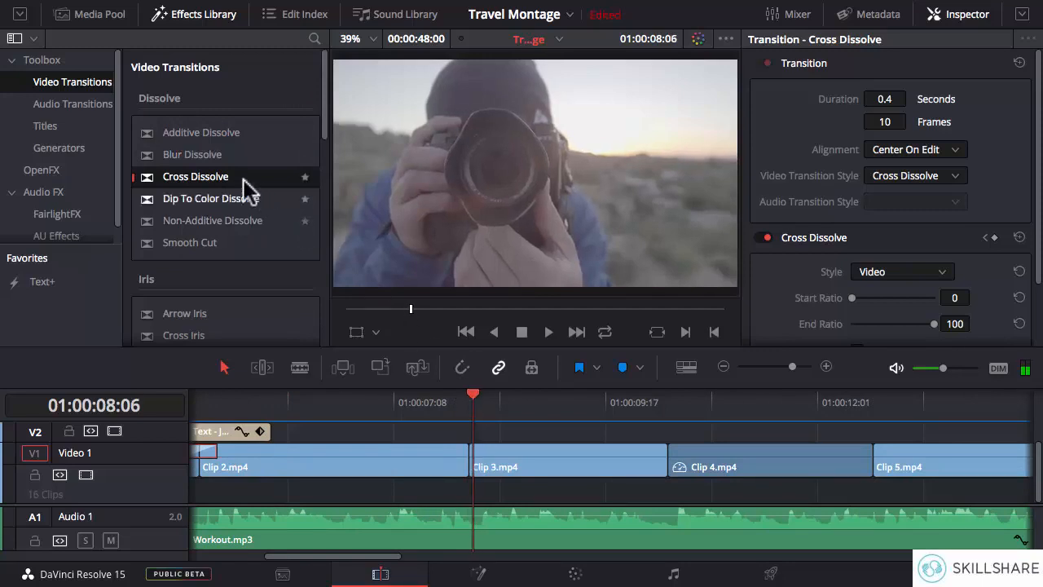
pyautogui.moveTo(238, 156); pyautogui.dragTo(290, 189)
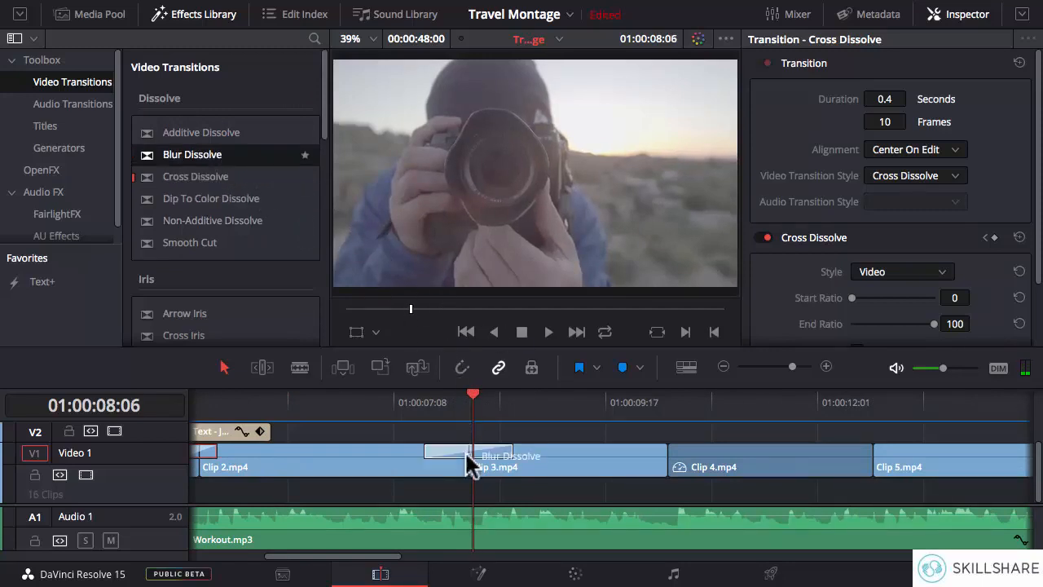
pyautogui.moveTo(466, 454); pyautogui.dragTo(467, 455)
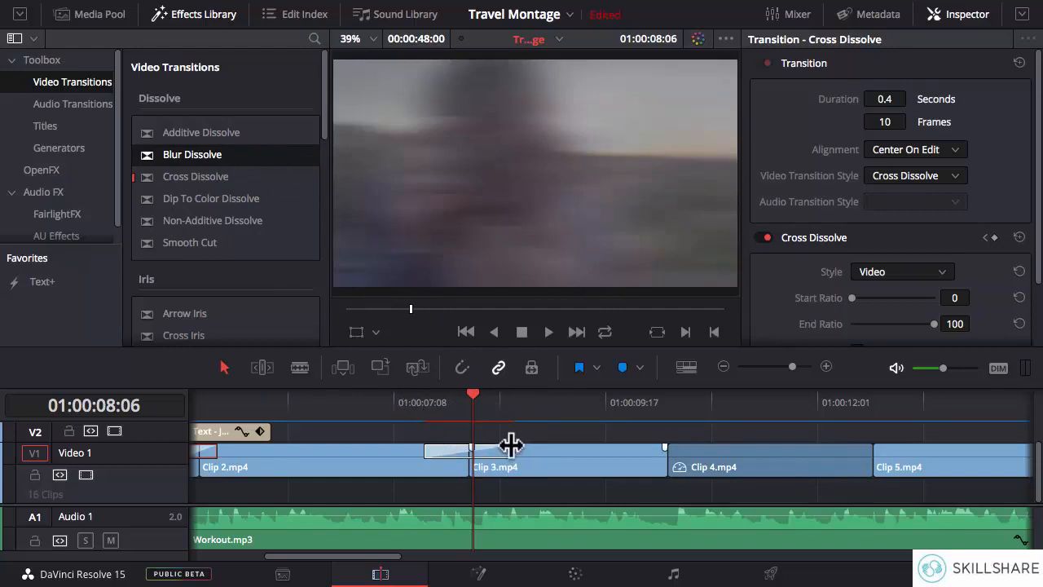
pyautogui.moveTo(509, 450); pyautogui.dragTo(481, 448)
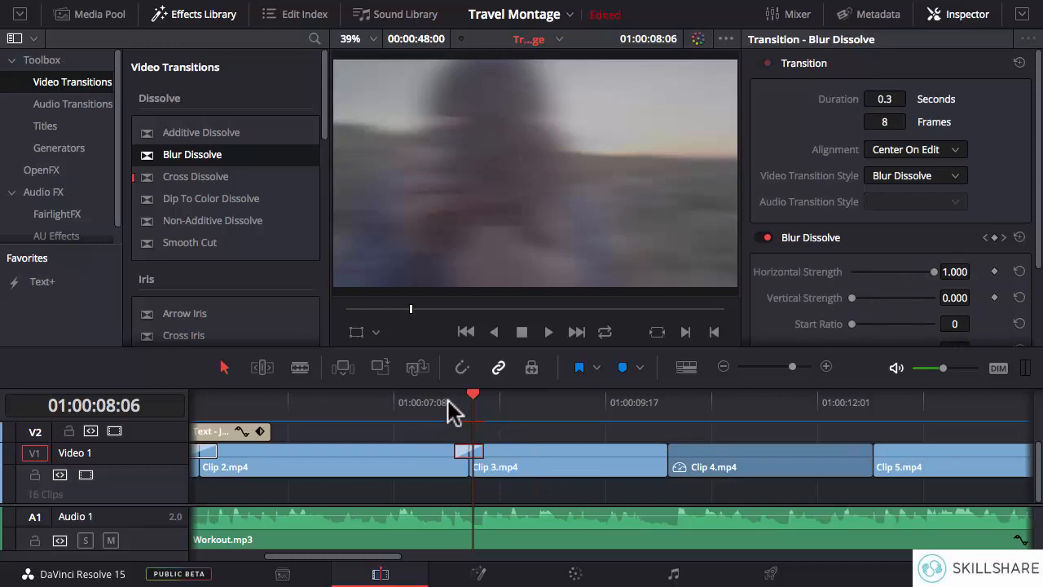
pyautogui.moveTo(448, 400); pyautogui.dragTo(481, 400)
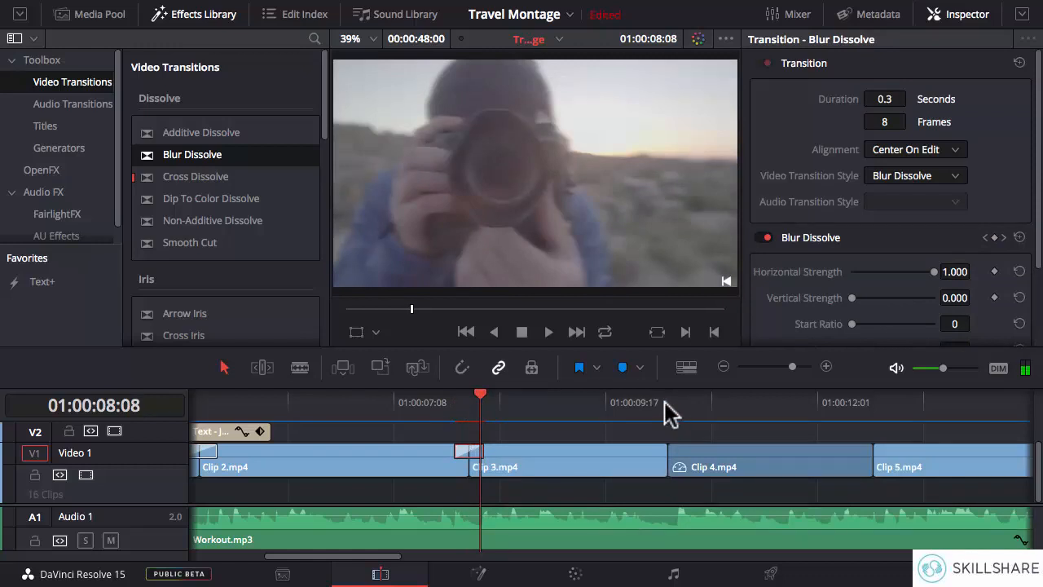
# - Try an Additive Dissolve at the cut between Clip 3.mp4 and Clip 4.mp4, shorten it to 12 frames, preview it and remove it
pyautogui.moveTo(665, 408)
pyautogui.mouseDown()
pyautogui.moveTo(678, 408)
pyautogui.moveTo(669, 403)
pyautogui.mouseUp()
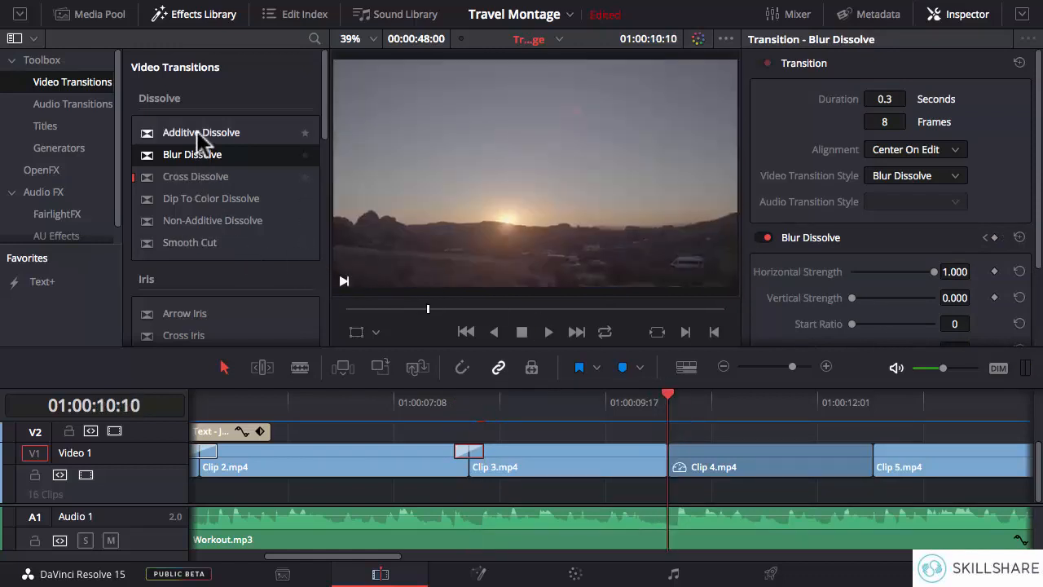
pyautogui.moveTo(197, 132); pyautogui.dragTo(652, 460)
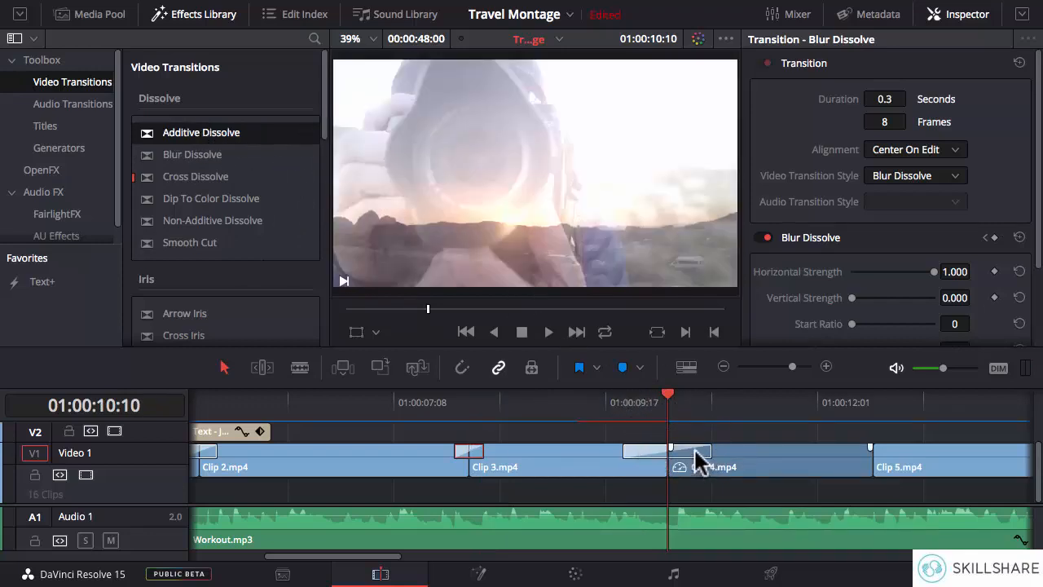
pyautogui.click(681, 449)
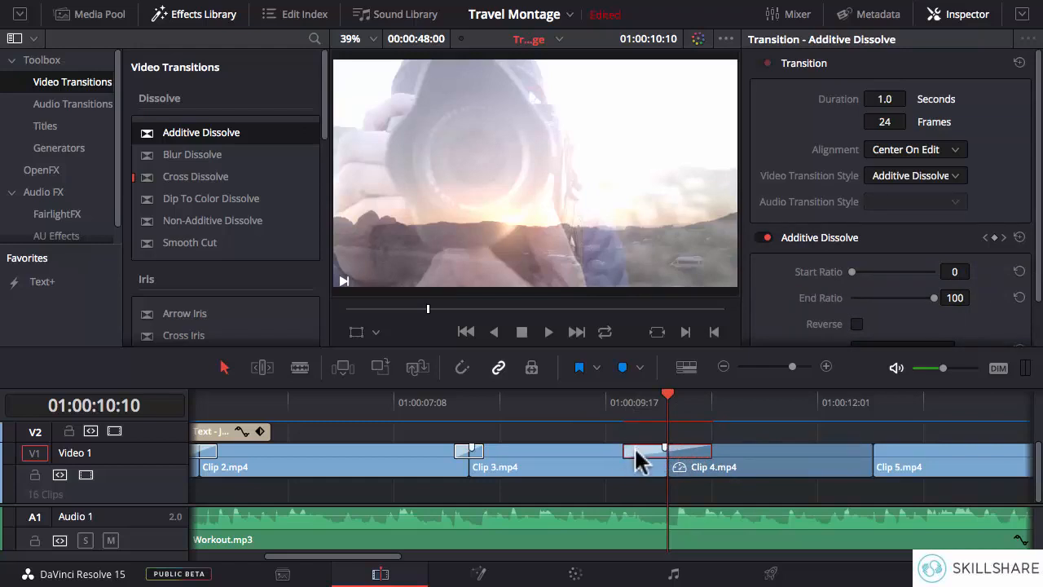
pyautogui.press('Delete')
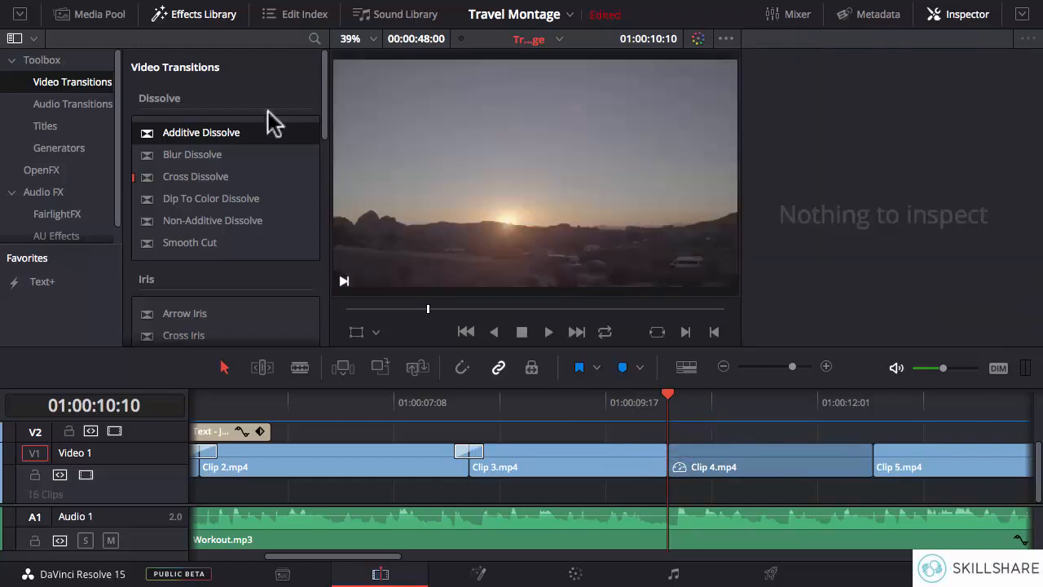
pyautogui.moveTo(210, 135); pyautogui.dragTo(667, 458)
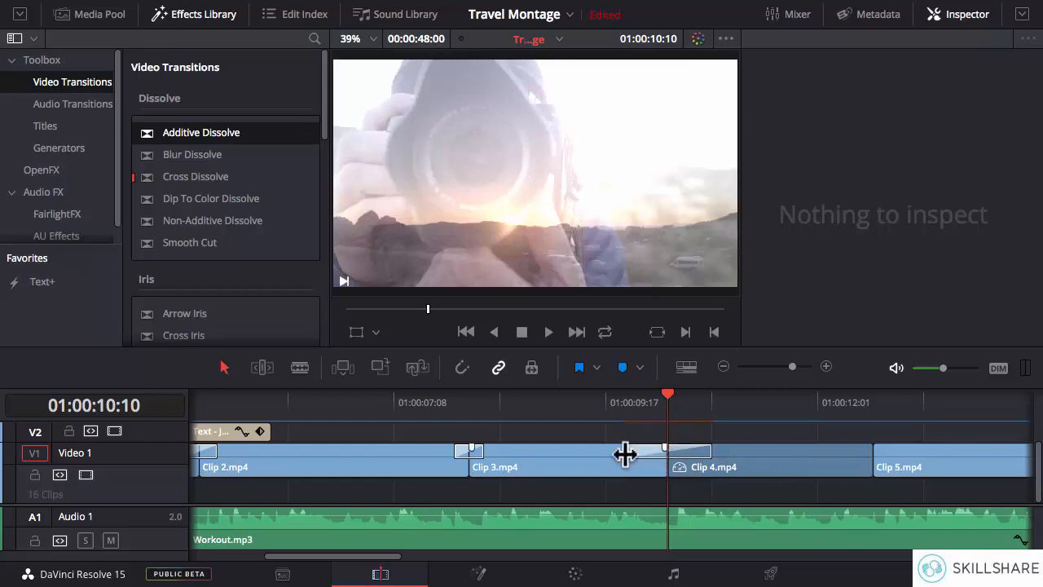
pyautogui.moveTo(623, 450); pyautogui.dragTo(645, 454)
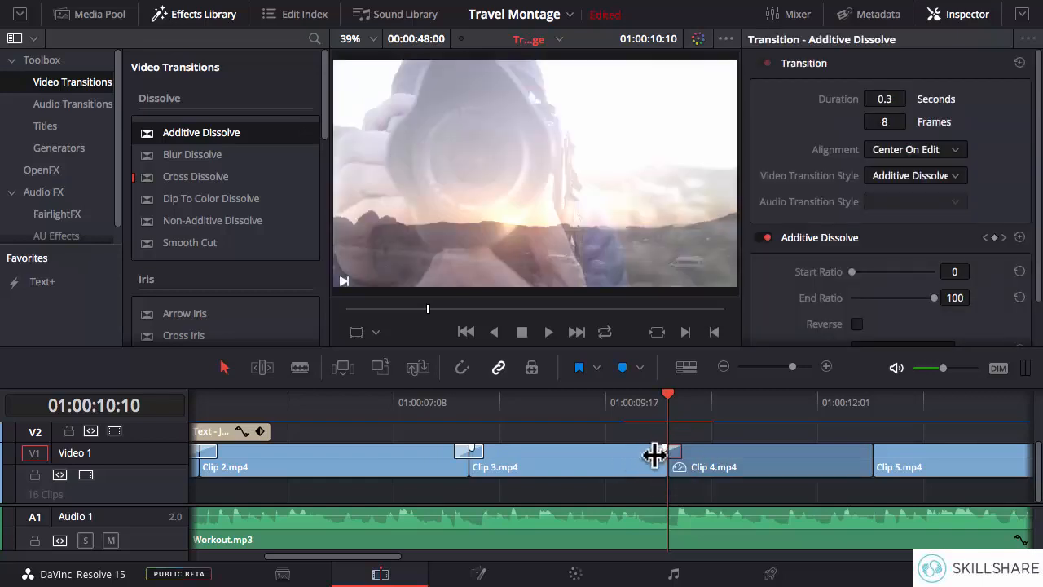
pyautogui.moveTo(633, 399); pyautogui.dragTo(679, 405)
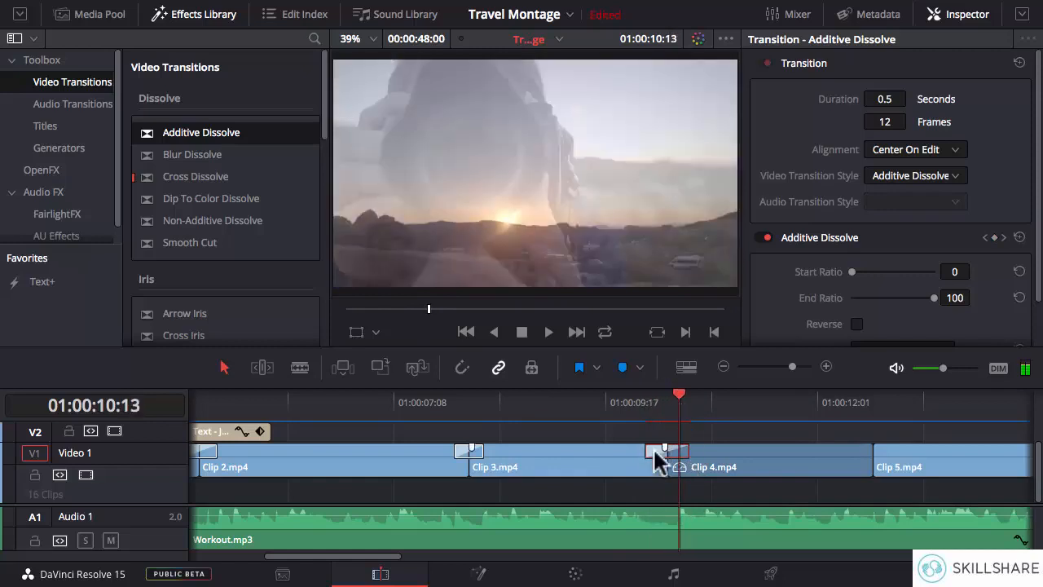
pyautogui.press('Delete')
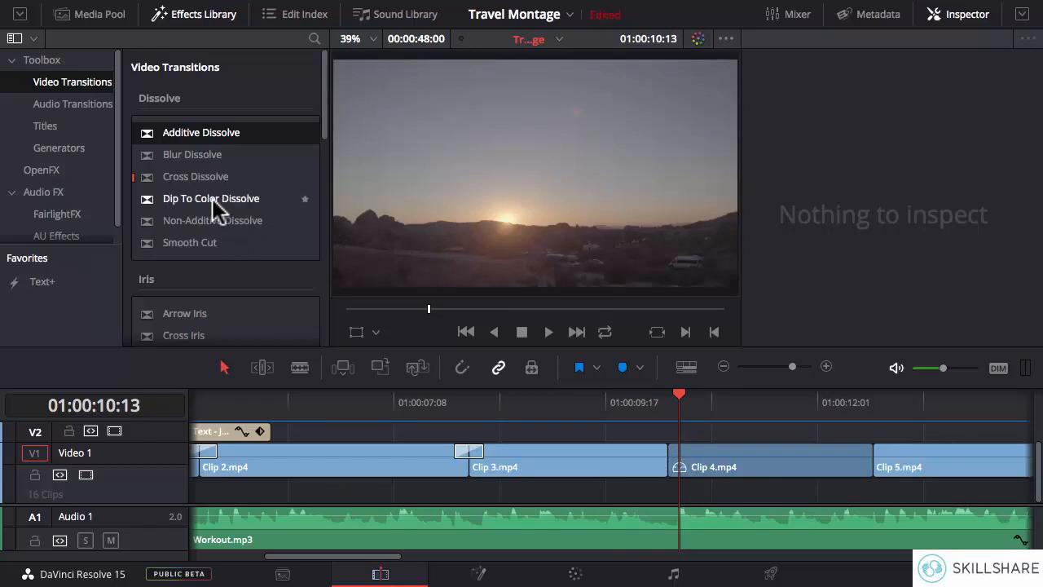
# - Try a 10-frame Dip To Color Dissolve at the cut between Clip 3.mp4 and Clip 4.mp4, preview it and delete it
pyautogui.moveTo(212, 199); pyautogui.dragTo(657, 459)
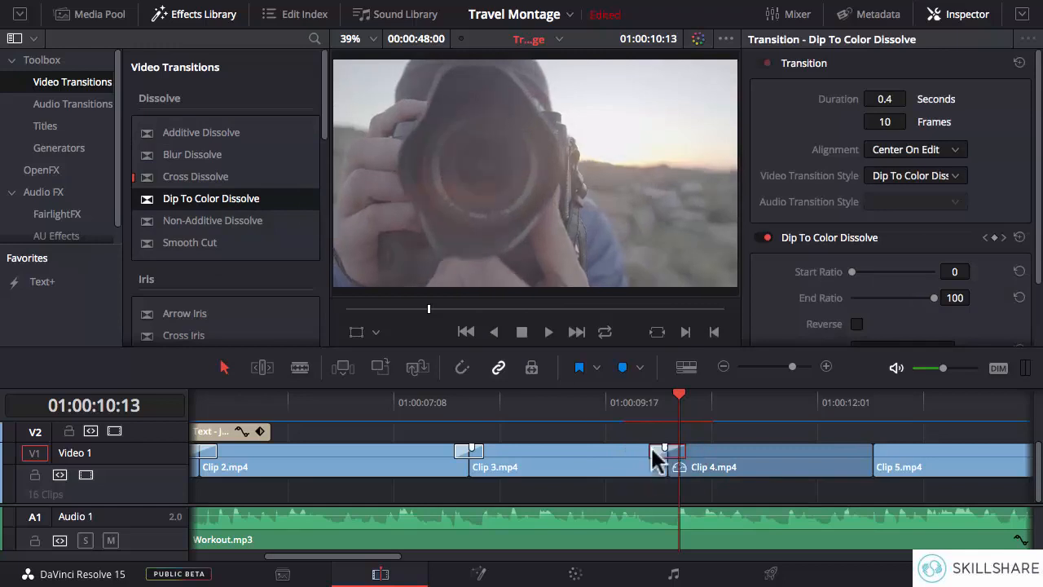
pyautogui.moveTo(647, 410)
pyautogui.mouseDown()
pyautogui.moveTo(691, 416)
pyautogui.moveTo(638, 411)
pyautogui.mouseUp()
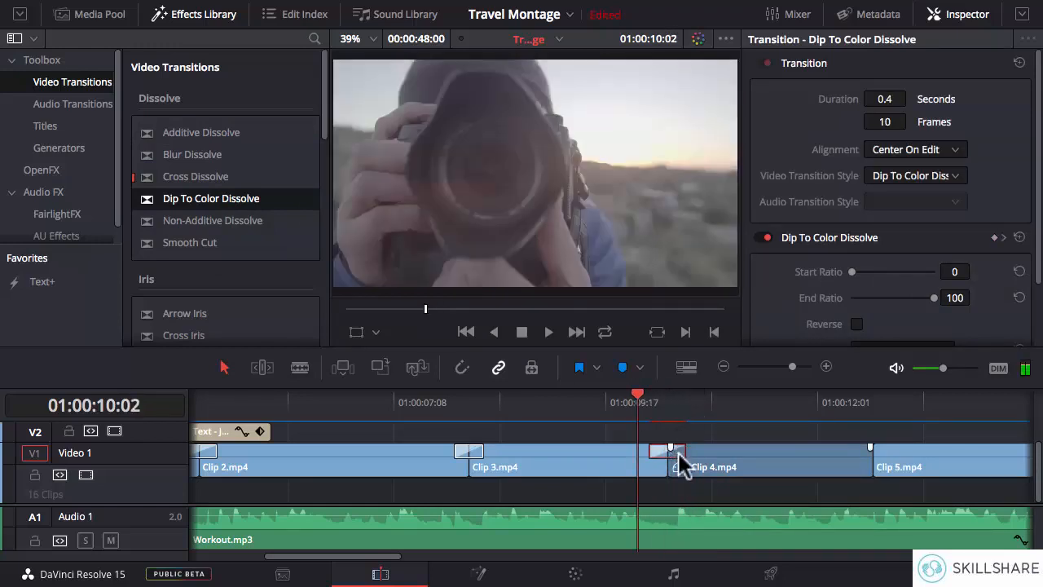
pyautogui.click(678, 455)
pyautogui.click(654, 447)
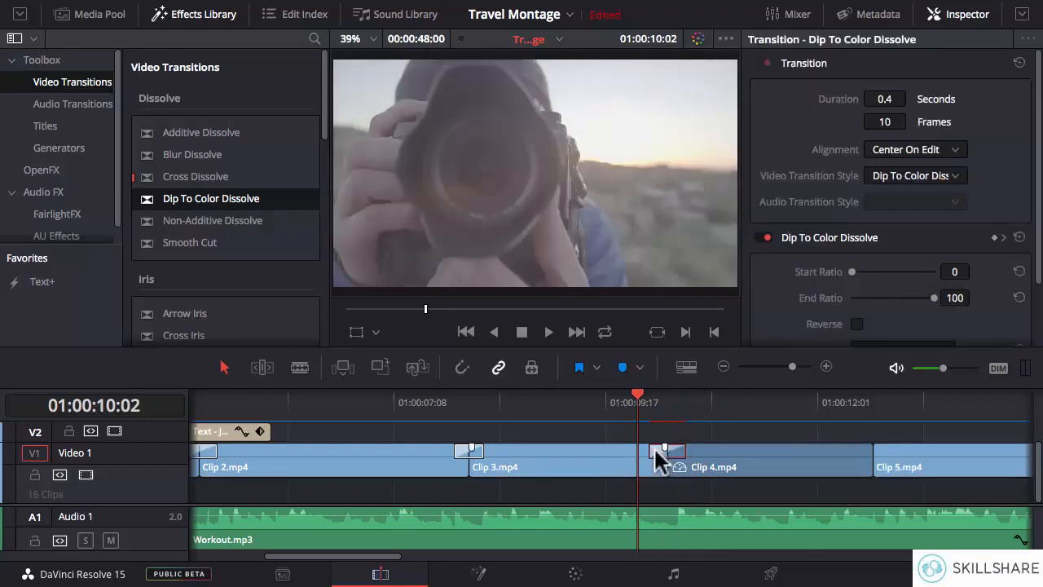
pyautogui.press('Delete')
# - Add a Blur Dissolve at the cut between Clip 3.mp4 and Clip 4.mp4, shorten it to 10 frames and preview it
pyautogui.moveTo(200, 158); pyautogui.dragTo(685, 448)
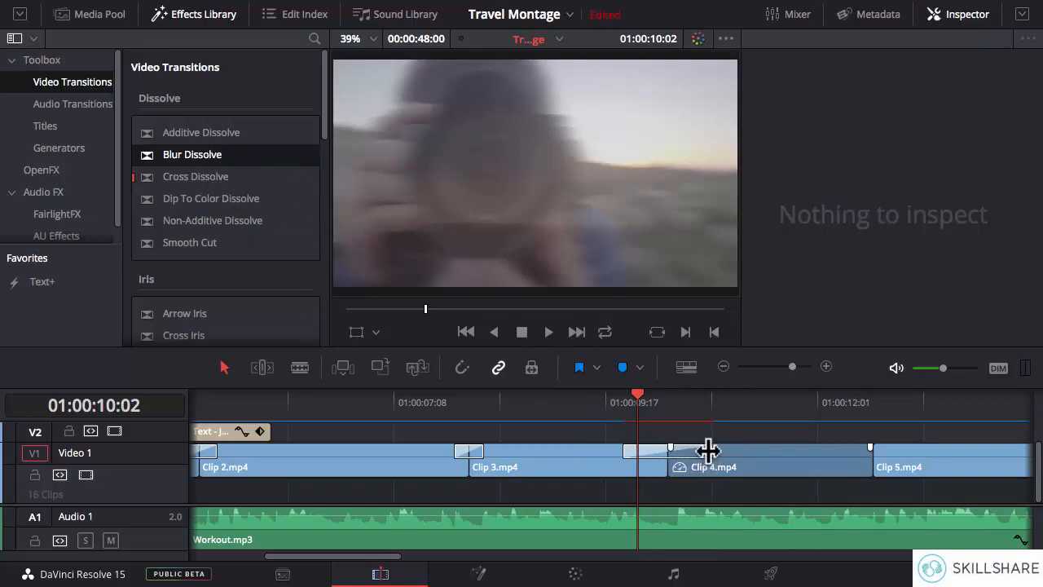
pyautogui.click(694, 450)
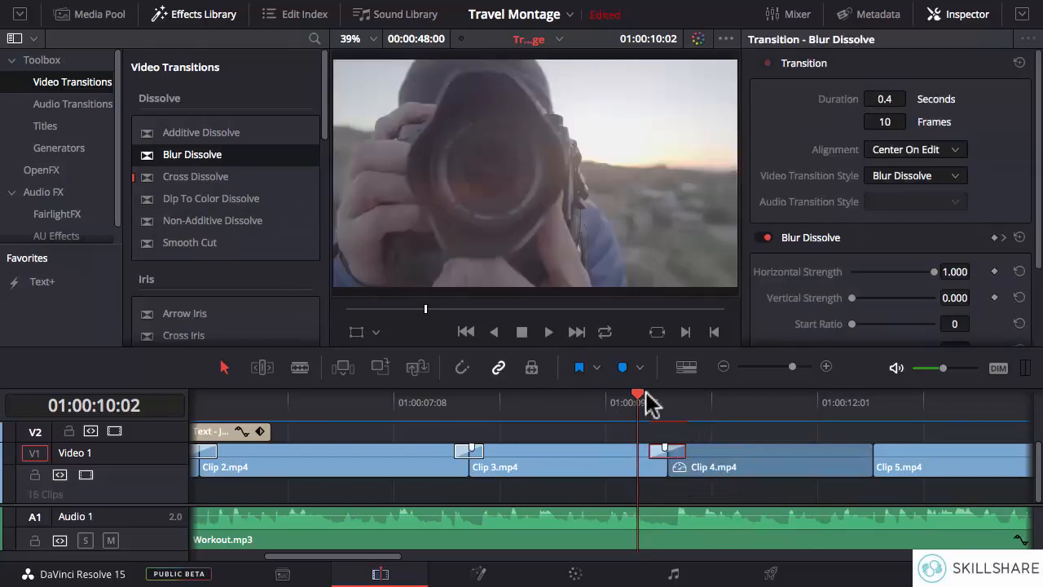
pyautogui.moveTo(648, 401)
pyautogui.mouseDown()
pyautogui.moveTo(703, 399)
pyautogui.moveTo(634, 400)
pyautogui.mouseUp()
# - Add a Non-Additive Dissolve at the cut between Clip 4.mp4 and Clip 5.mp4, shorten it to 10 frames and preview it
pyautogui.hscroll(5, 400, 561)
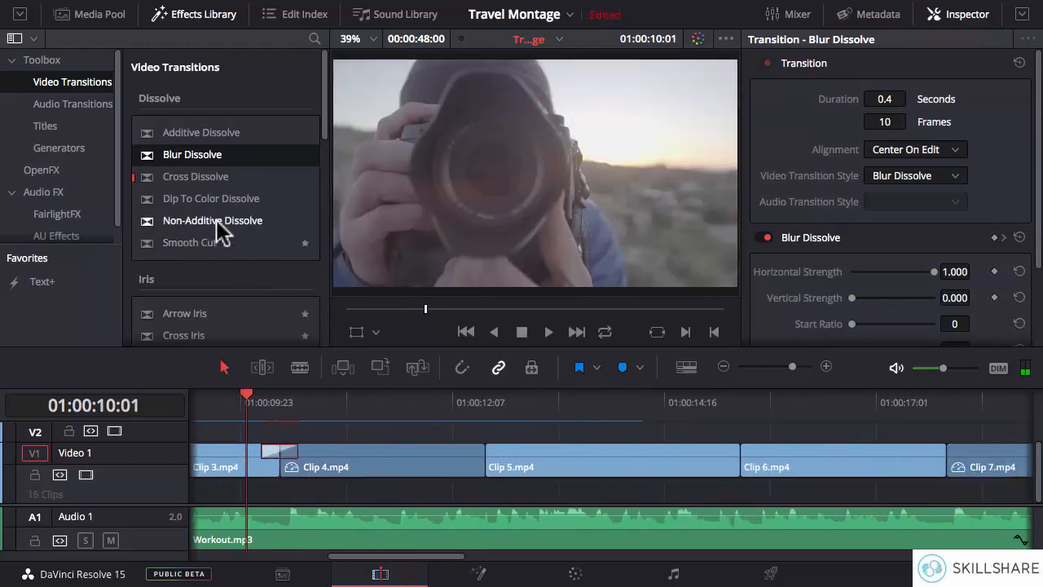
pyautogui.moveTo(217, 233); pyautogui.dragTo(482, 456)
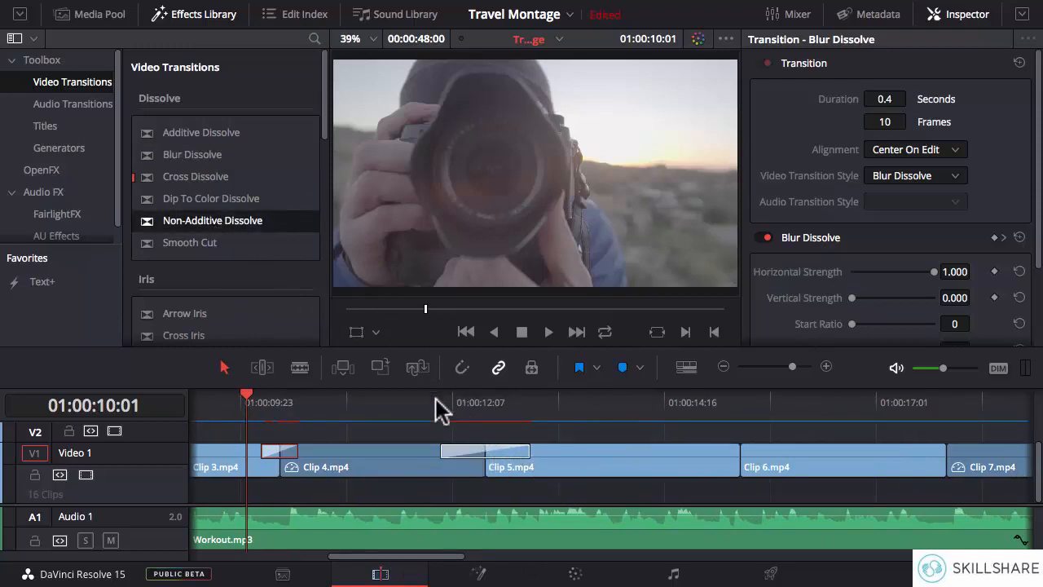
pyautogui.moveTo(436, 407)
pyautogui.mouseDown()
pyautogui.moveTo(518, 412)
pyautogui.moveTo(436, 404)
pyautogui.mouseUp()
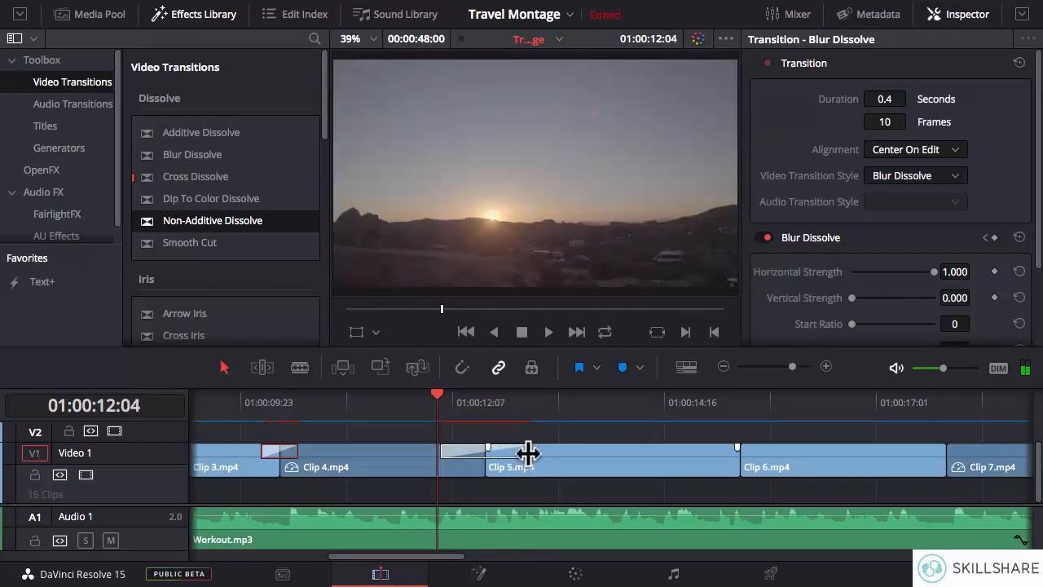
pyautogui.moveTo(526, 453); pyautogui.dragTo(493, 451)
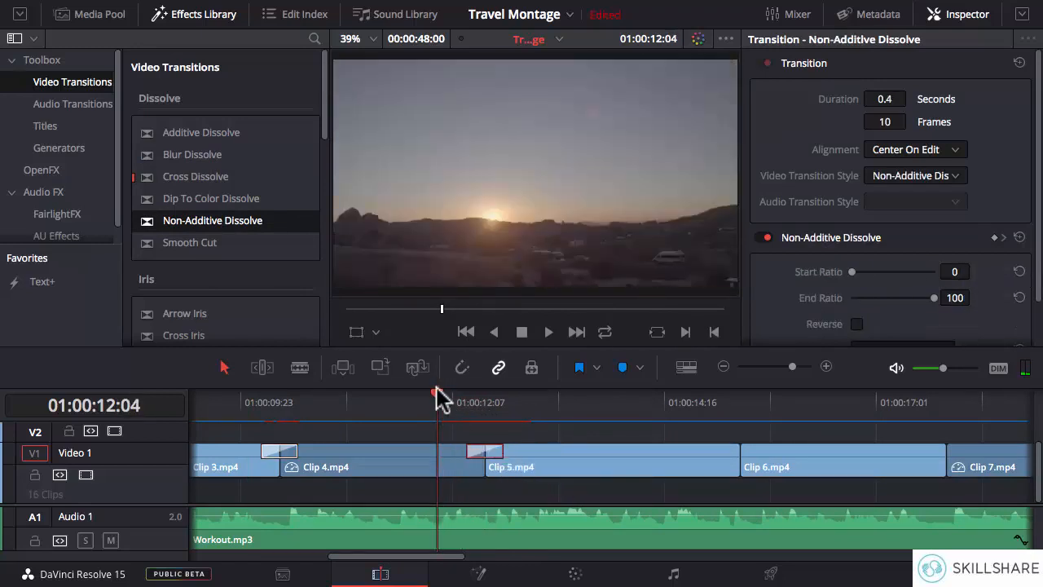
pyautogui.moveTo(440, 399); pyautogui.dragTo(466, 405)
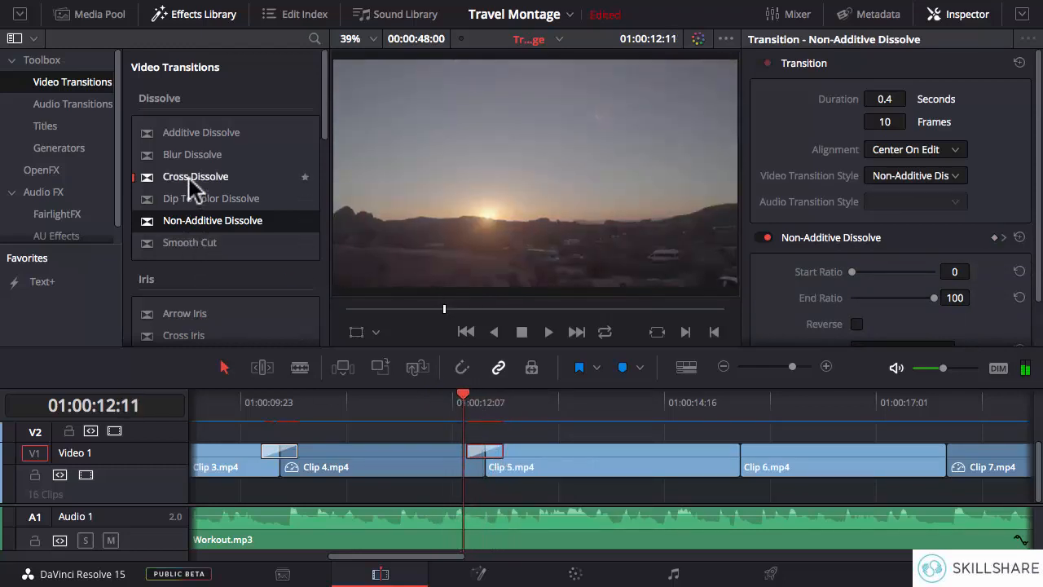
# - Add a short Blur Dissolve at the cut between Clip 5.mp4 and Clip 6.mp4 and preview it
pyautogui.moveTo(193, 155); pyautogui.dragTo(739, 458)
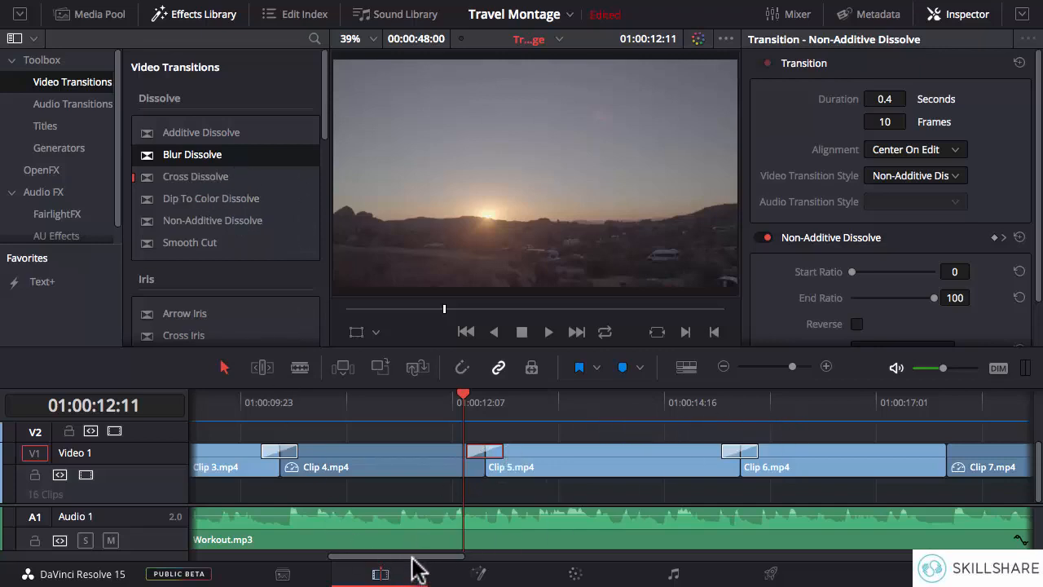
pyautogui.moveTo(412, 558); pyautogui.dragTo(481, 556)
pyautogui.moveTo(330, 404); pyautogui.dragTo(301, 405)
# - Add an 8-frame Smooth Cut between Clip 6.mp4 and Clip 7.mp4 and play through the transition
pyautogui.moveTo(195, 242); pyautogui.dragTo(542, 466)
pyautogui.moveTo(513, 405); pyautogui.dragTo(298, 400)
pyautogui.press('space')
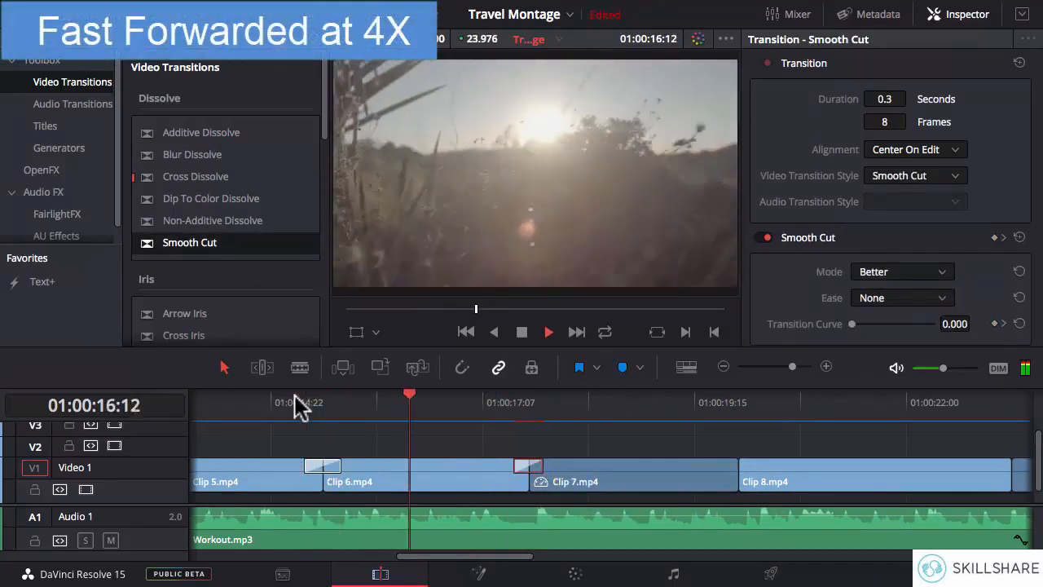
pyautogui.moveTo(513, 404)
pyautogui.mouseDown()
pyautogui.moveTo(540, 399)
pyautogui.moveTo(517, 410)
pyautogui.mouseUp()
pyautogui.press('space')
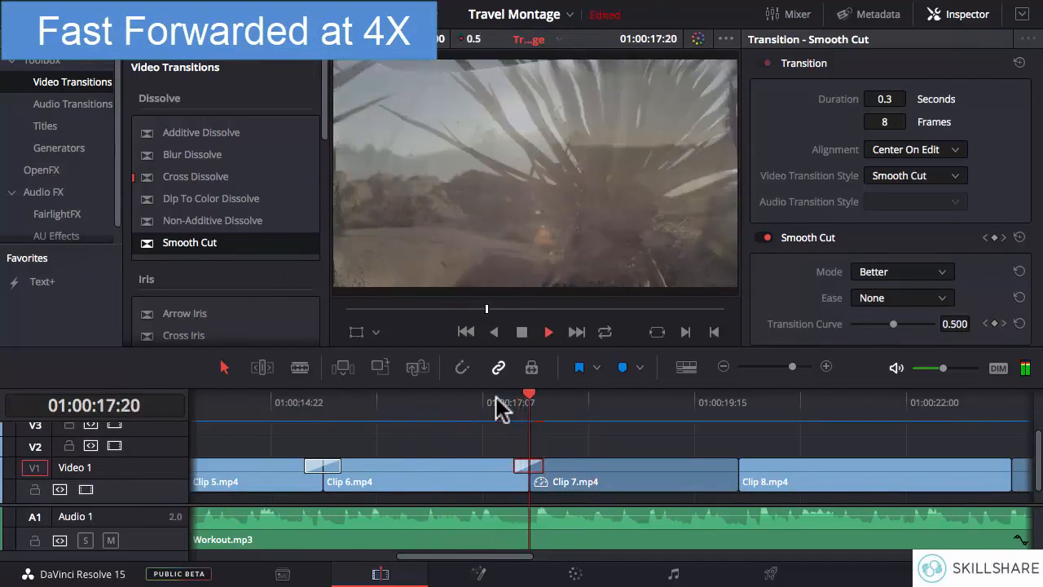
# - Add short transitions at the cuts from Clip 9.mp4 to Clip 13.mp4, with a 10-frame Blur Dissolve before Clip 13.mp4, and preview that one
pyautogui.moveTo(491, 557); pyautogui.dragTo(525, 559)
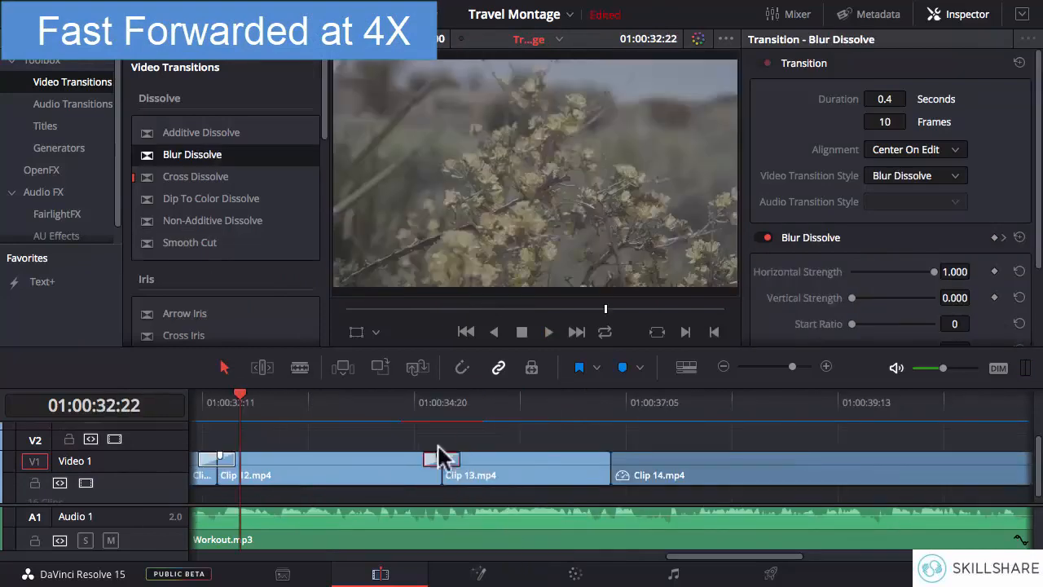
pyautogui.moveTo(427, 403); pyautogui.dragTo(473, 398)
# - Add a Cross Dissolve at the cut between Clip 13.mp4 and Clip 14.mp4, shorten it to 10 frames and preview it
pyautogui.moveTo(196, 176); pyautogui.dragTo(607, 460)
pyautogui.moveTo(571, 461); pyautogui.dragTo(592, 462)
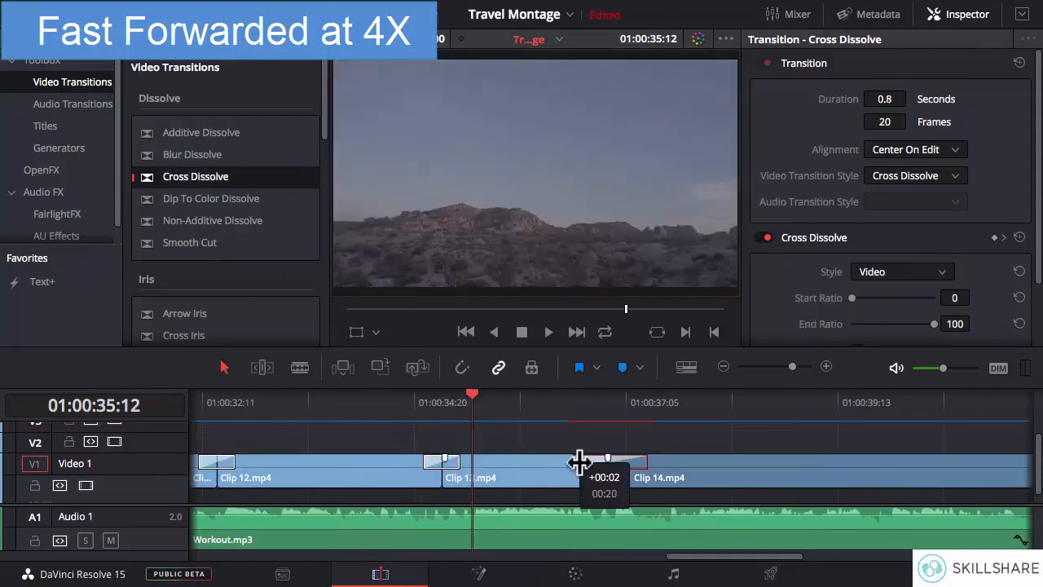
pyautogui.press('space')
pyautogui.moveTo(468, 400); pyautogui.dragTo(599, 401)
# - Add a Cross Dissolve at the cut between Clip 14.mp4 and Night Sky.jpg, shorten it to 12 frames and preview it
pyautogui.moveTo(713, 557); pyautogui.dragTo(794, 557)
pyautogui.moveTo(205, 176); pyautogui.dragTo(580, 465)
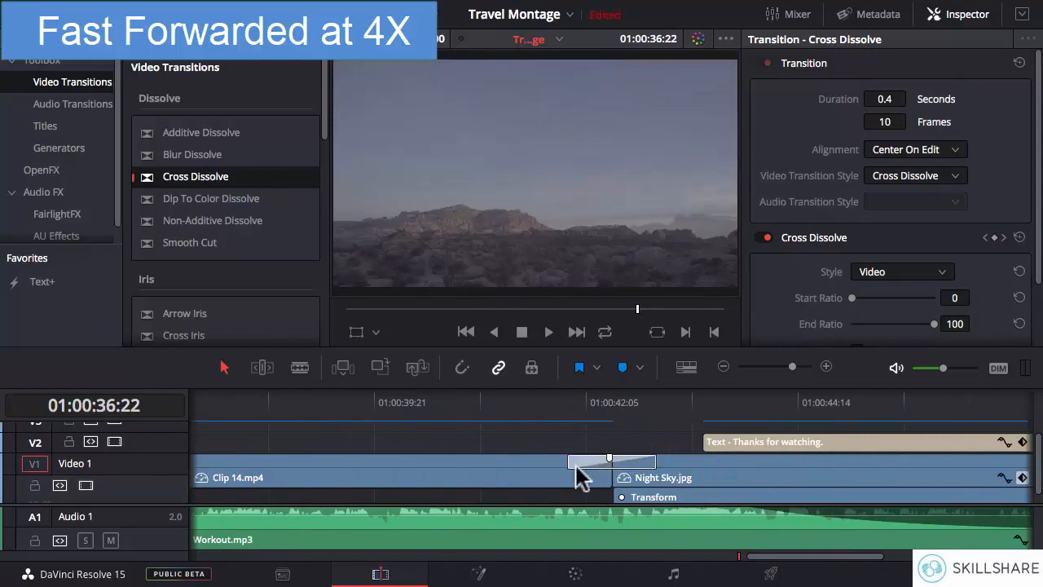
pyautogui.moveTo(631, 404); pyautogui.dragTo(563, 420)
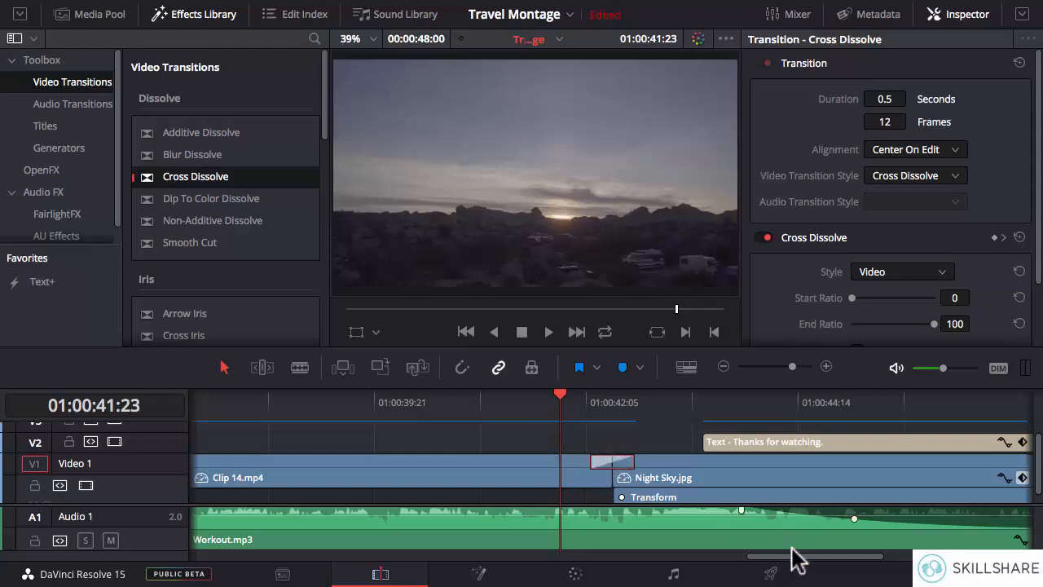
# - Show the whole timeline and play the montage from 01:00:03:01 to the closing title to review all transitions
pyautogui.moveTo(816, 557); pyautogui.dragTo(629, 558)
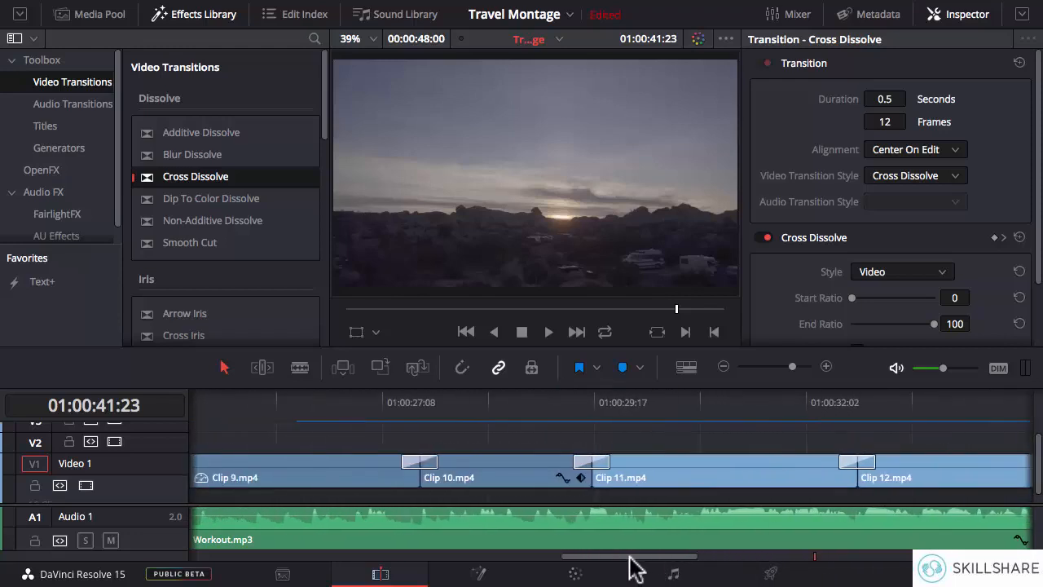
pyautogui.moveTo(175, 102)
pyautogui.click(723, 367)
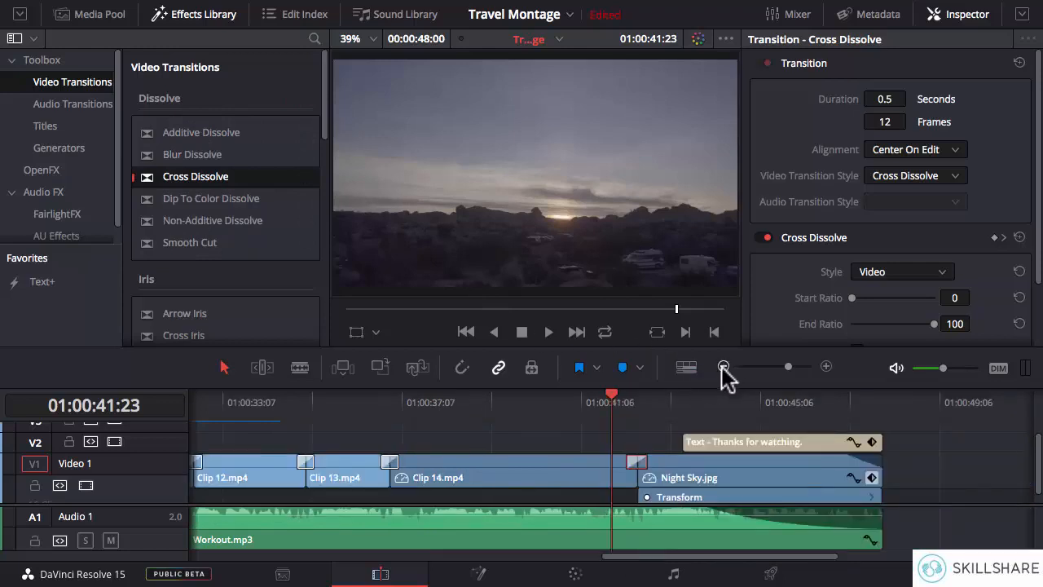
pyautogui.click(722, 365)
pyautogui.click(723, 367)
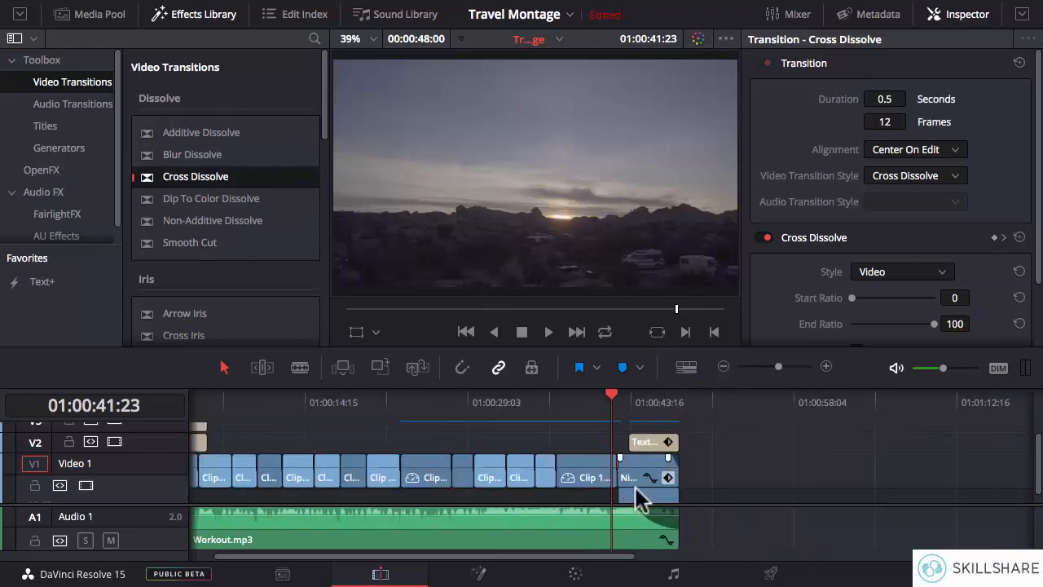
pyautogui.moveTo(560, 558); pyautogui.dragTo(502, 562)
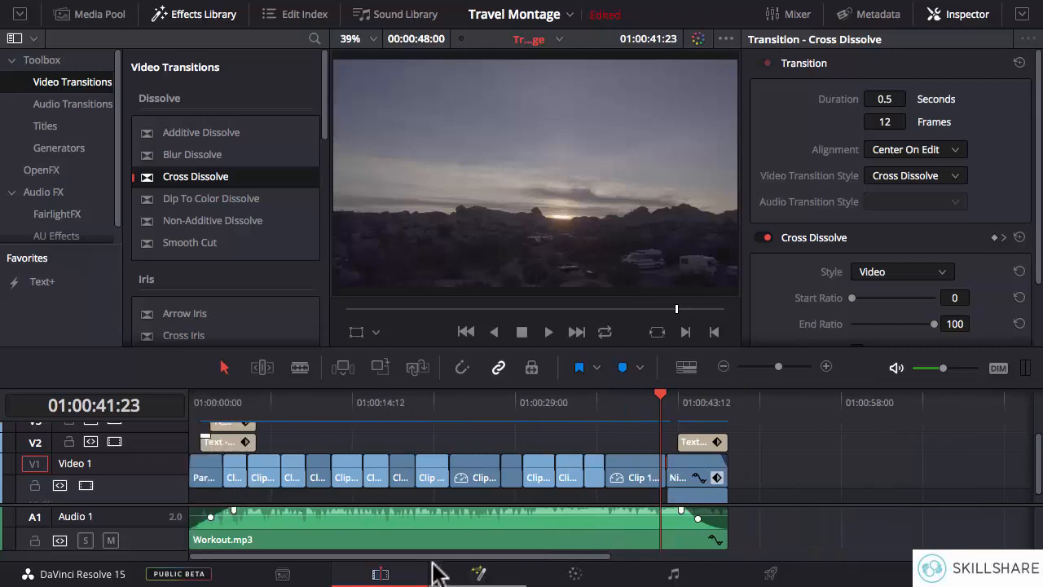
pyautogui.click(223, 403)
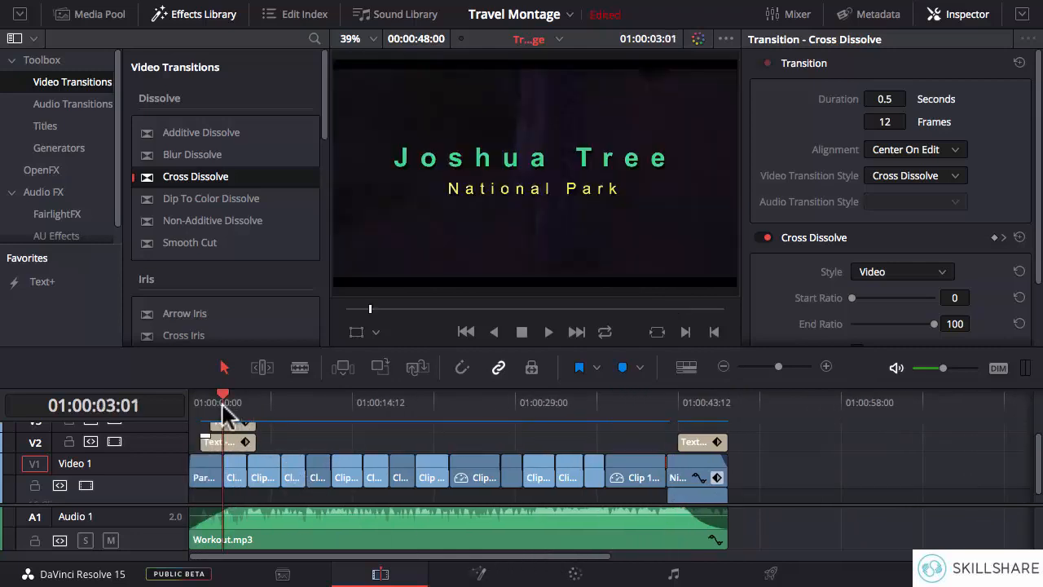
pyautogui.press('space')
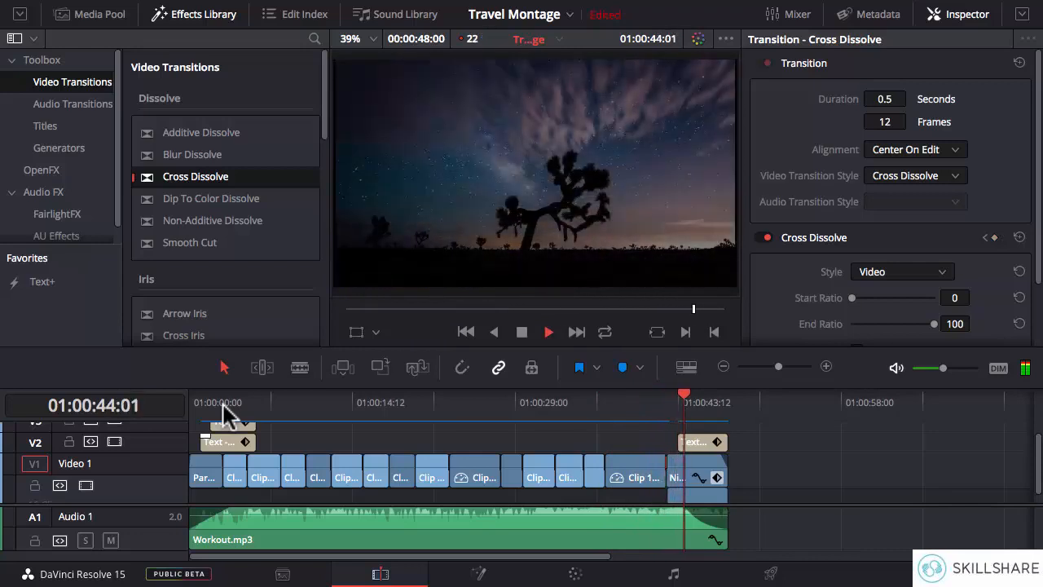
pyautogui.press('space')
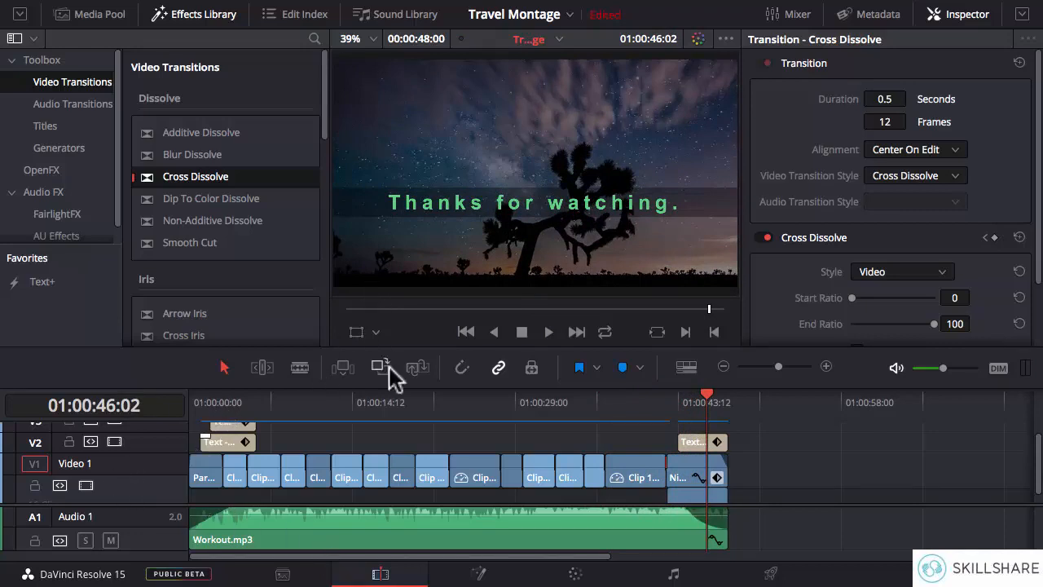
# - Scrub back through the middle of the montage and replay the section up to 01:00:17:00 to check its transitions
pyautogui.moveTo(415, 411)
pyautogui.mouseDown()
pyautogui.moveTo(487, 415)
pyautogui.moveTo(420, 405)
pyautogui.moveTo(397, 414)
pyautogui.moveTo(426, 413)
pyautogui.mouseUp()
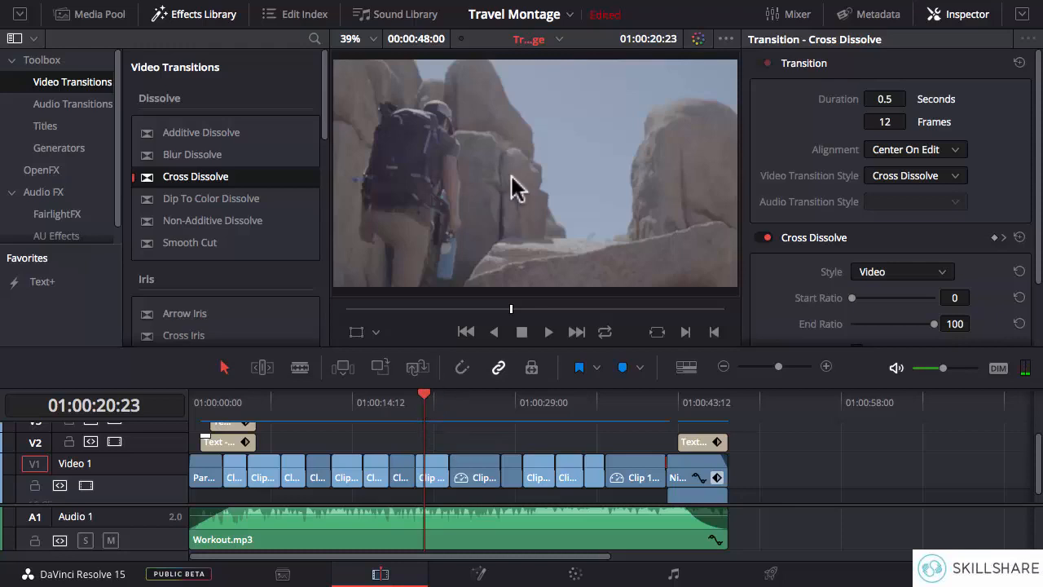
pyautogui.moveTo(396, 400); pyautogui.dragTo(318, 410)
pyautogui.press('space')
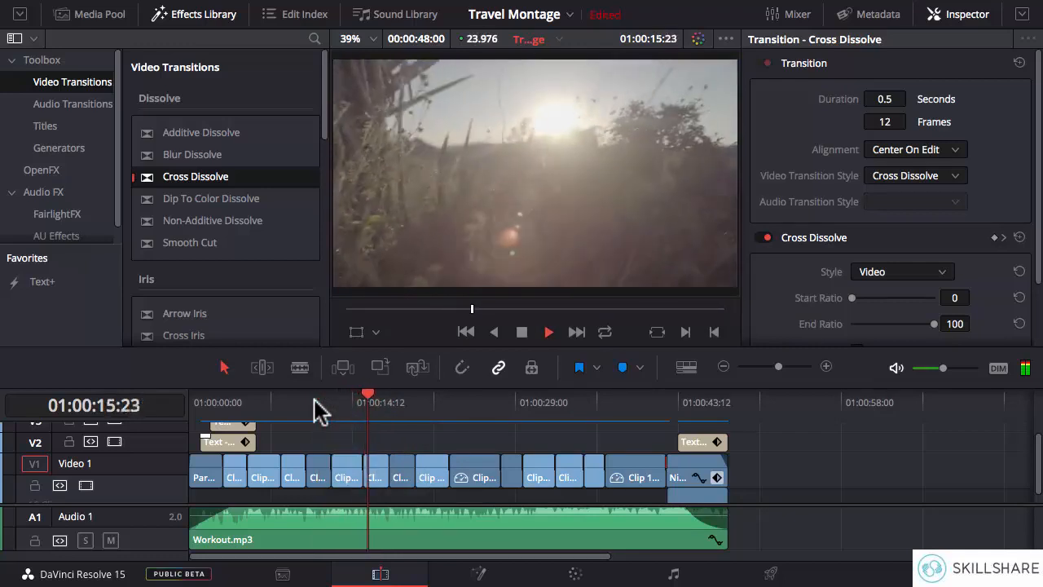
pyautogui.press('space')
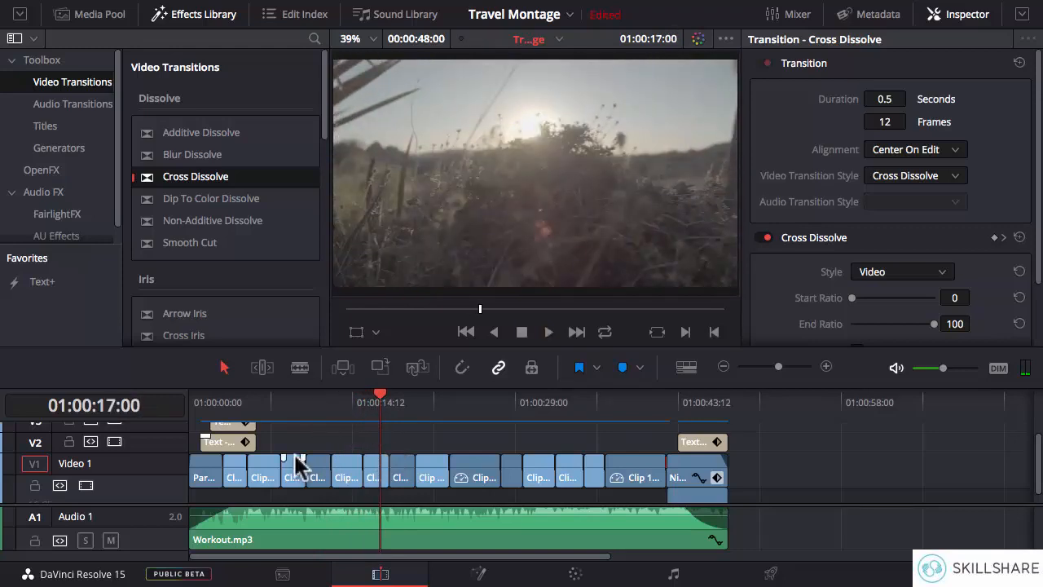
pyautogui.scroll(-1, 295, 458)
pyautogui.scroll(1, 295, 465)
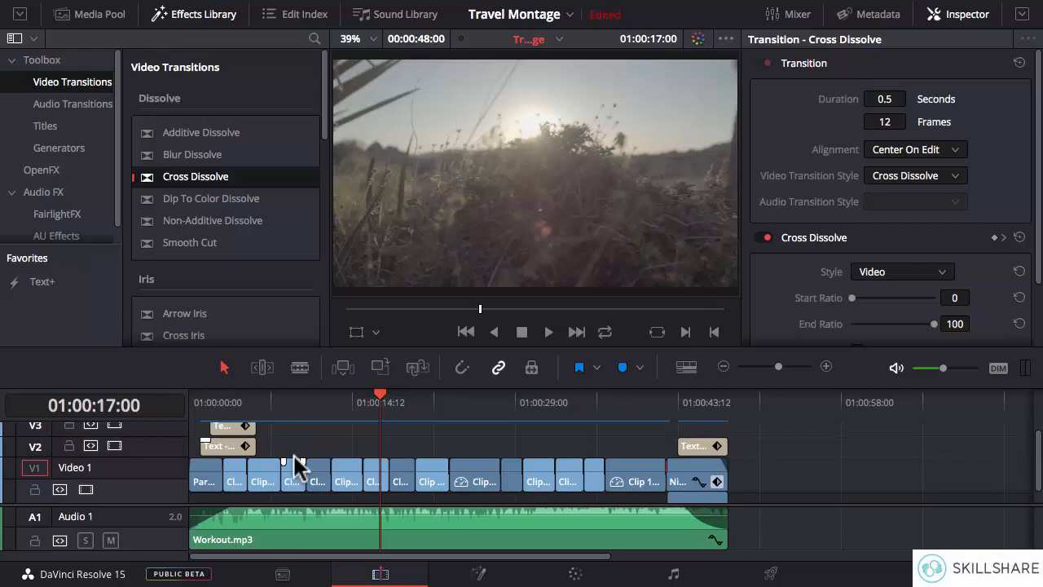
pyautogui.scroll(-3, 295, 460)
pyautogui.scroll(6, 295, 460)
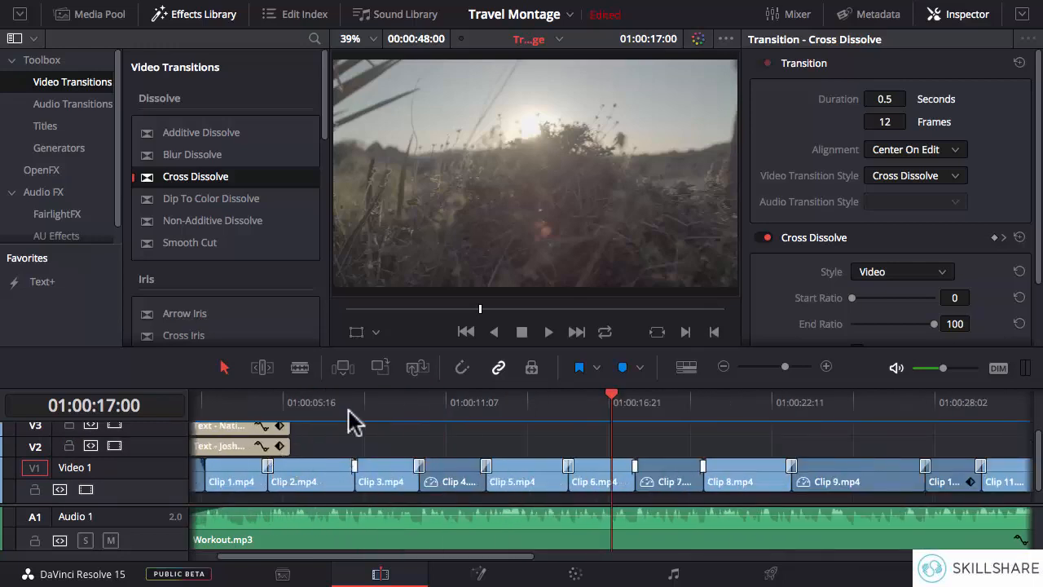
# - On the Color page, set the Tracker to Stabilizer mode and stabilize clip 02
pyautogui.click(576, 574)
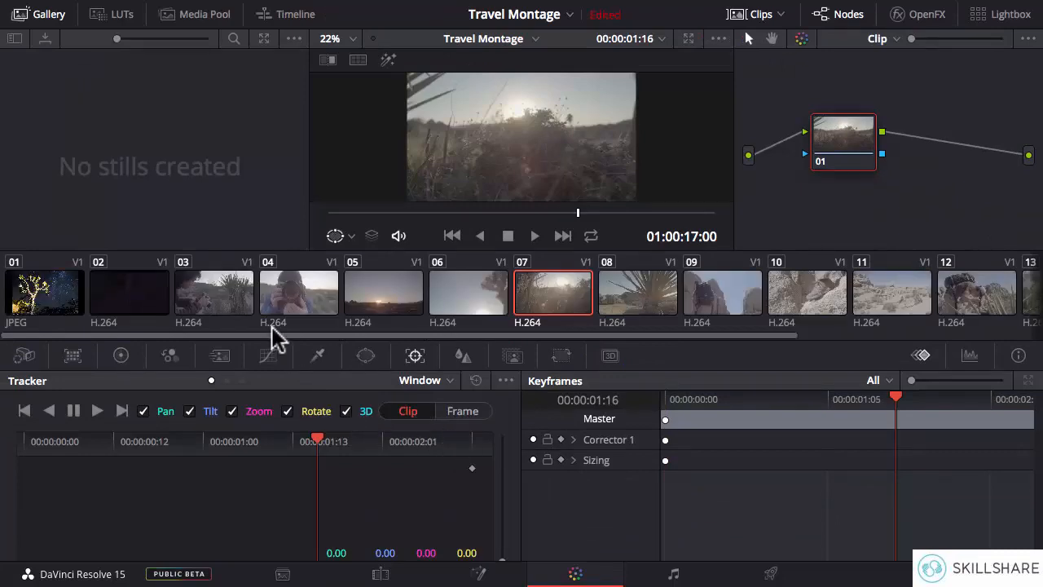
pyautogui.click(451, 383)
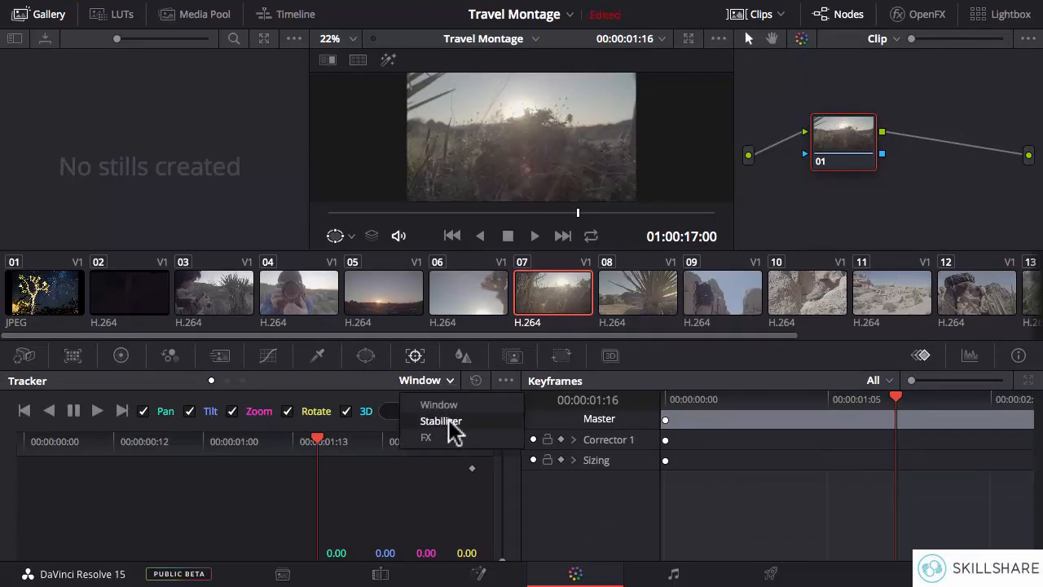
pyautogui.click(451, 424)
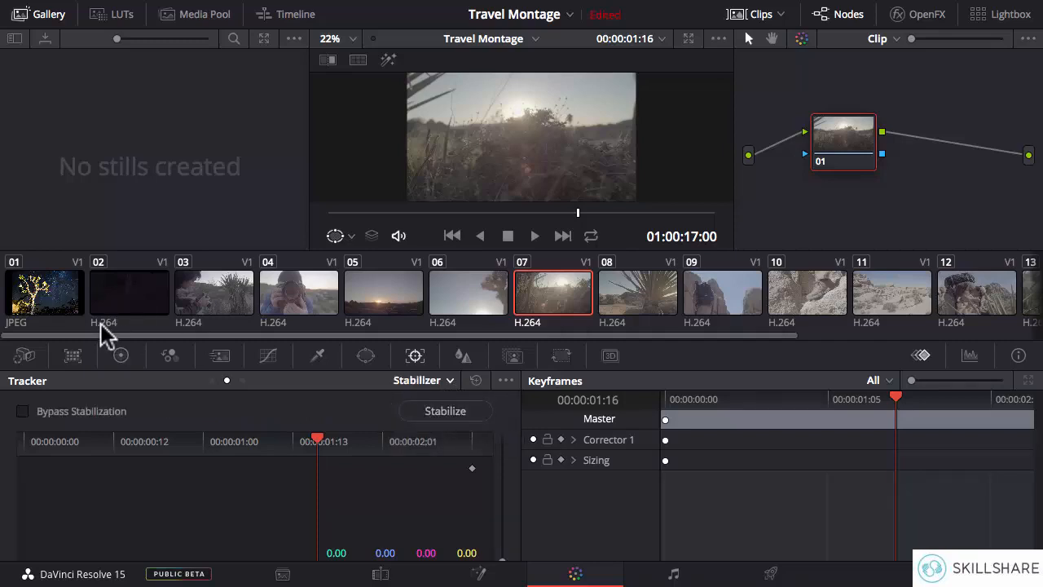
pyautogui.click(151, 303)
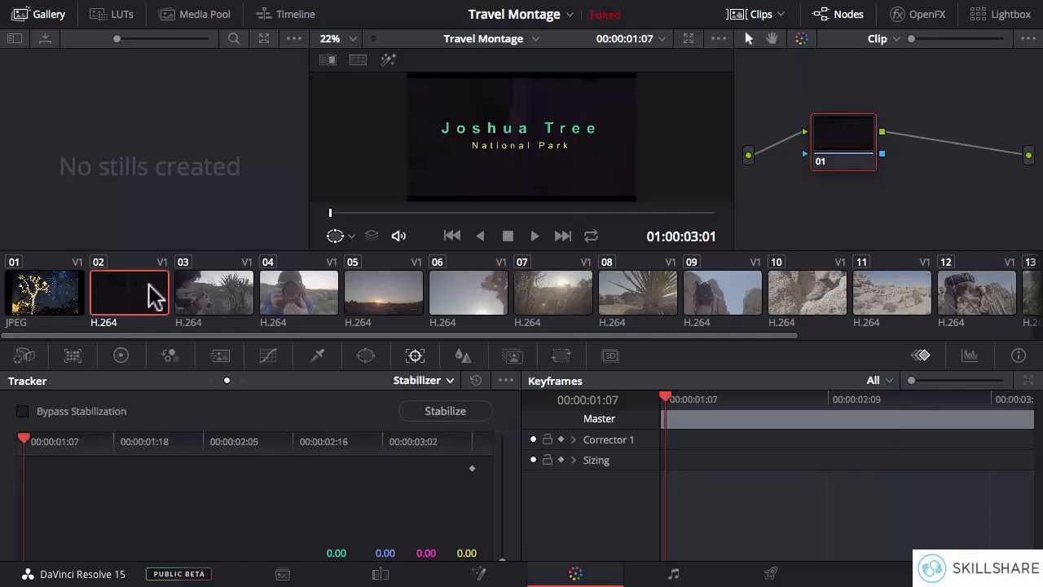
pyautogui.click(447, 411)
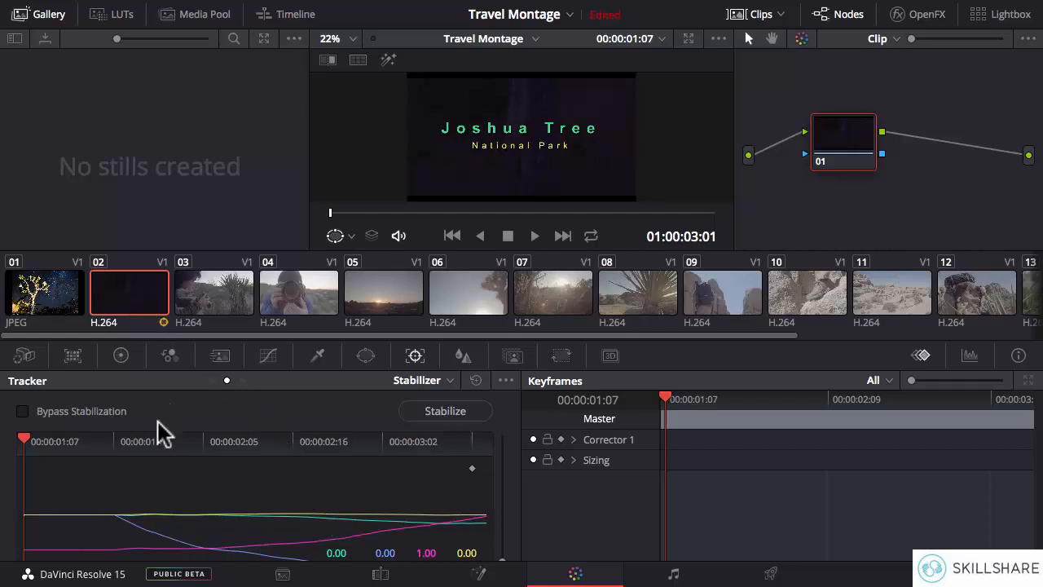
# - Stabilize clips 03 and 04 and compare their stabilization curves
pyautogui.click(232, 306)
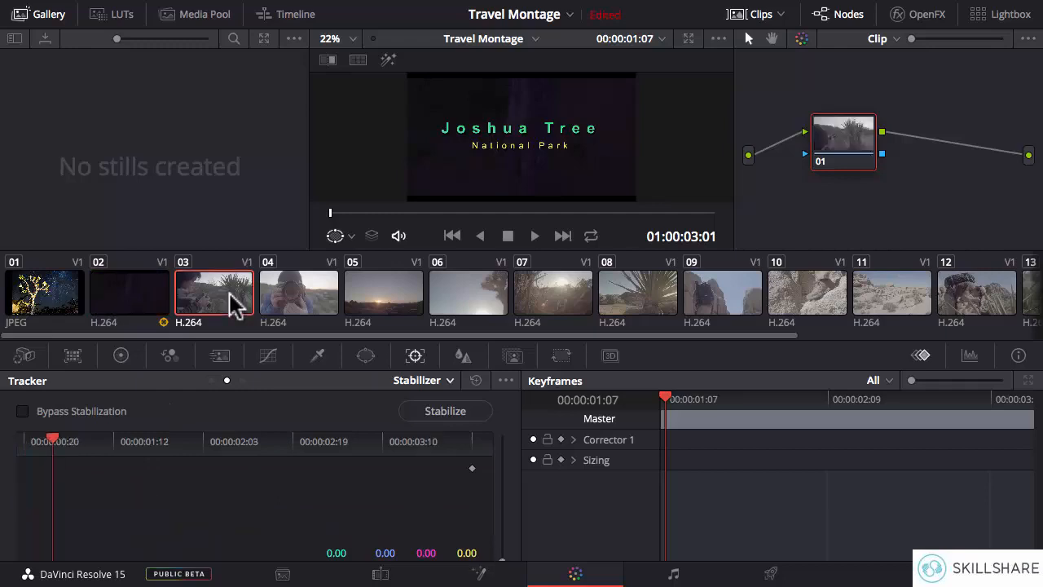
pyautogui.click(440, 412)
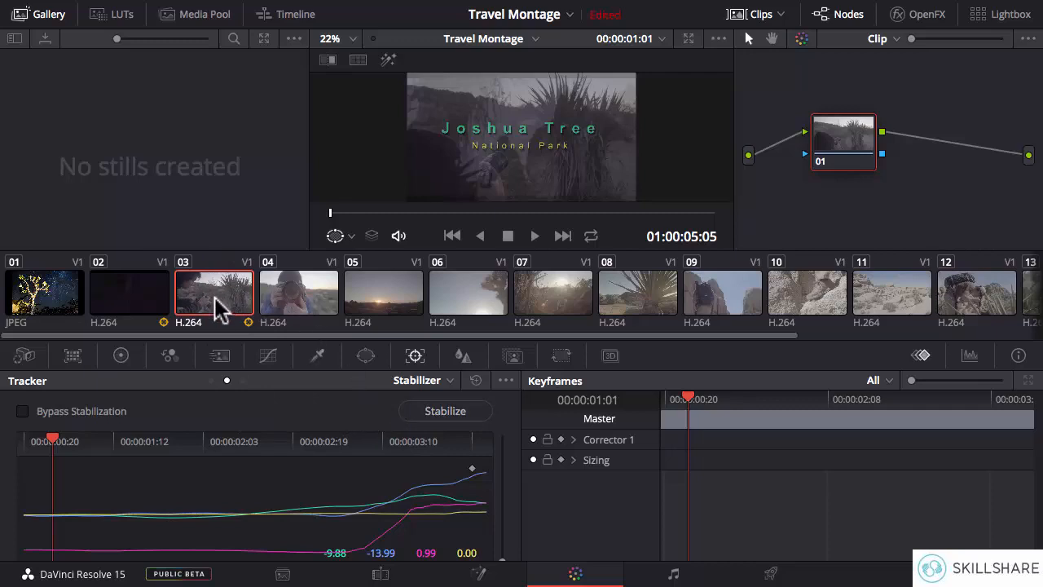
pyautogui.click(310, 298)
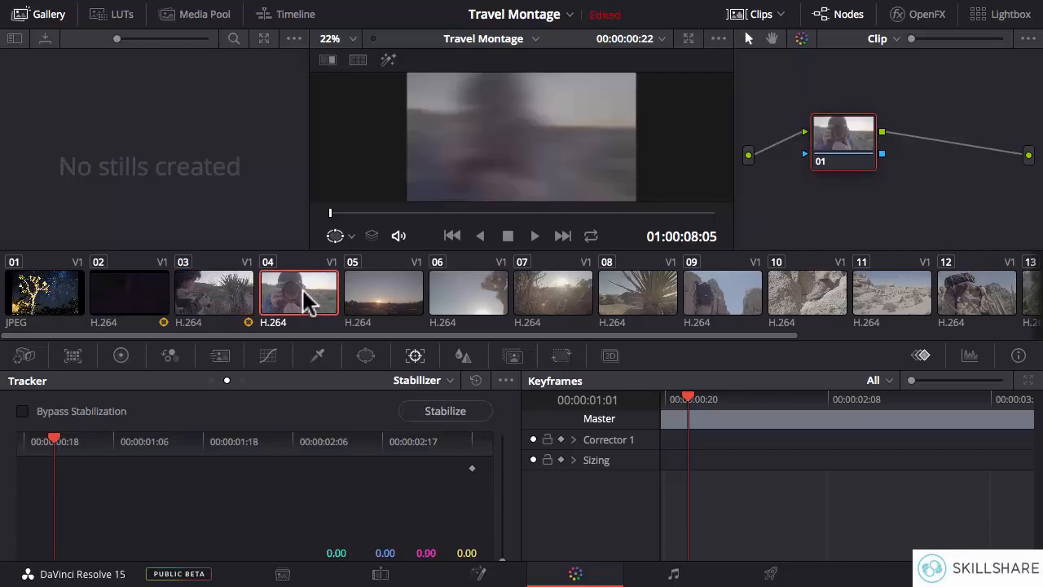
pyautogui.click(445, 412)
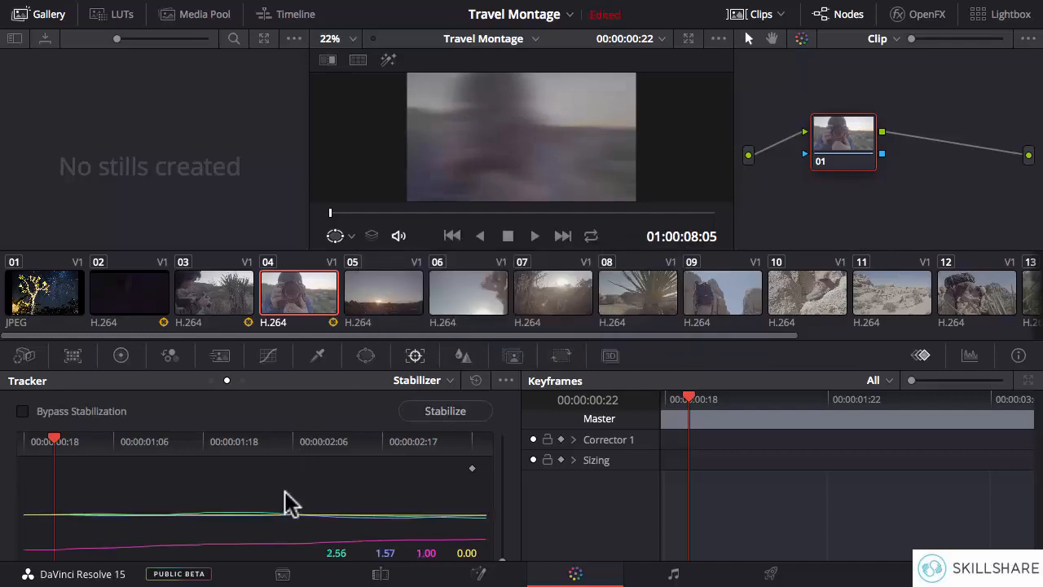
pyautogui.click(231, 300)
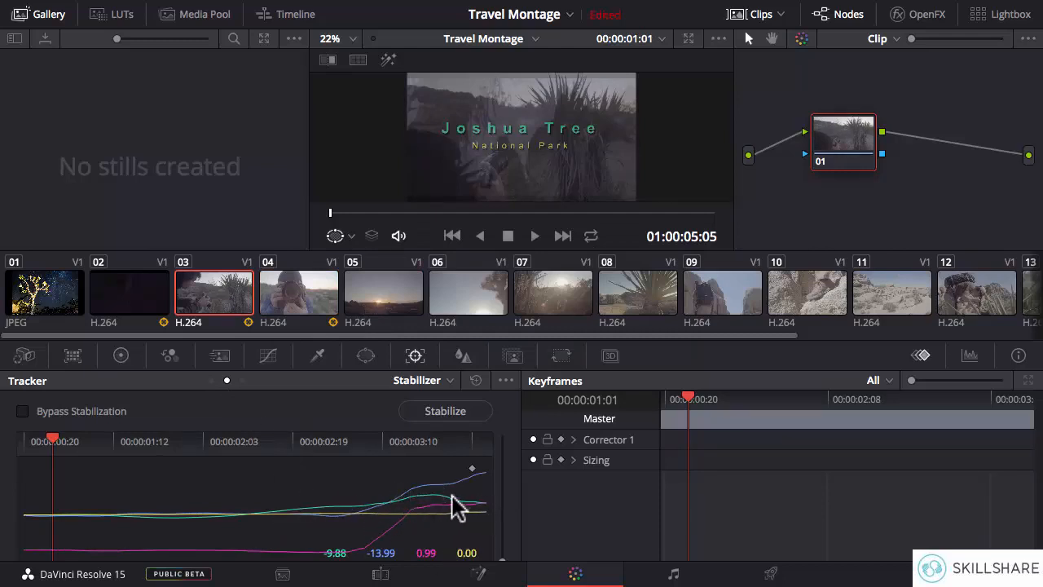
pyautogui.click(298, 300)
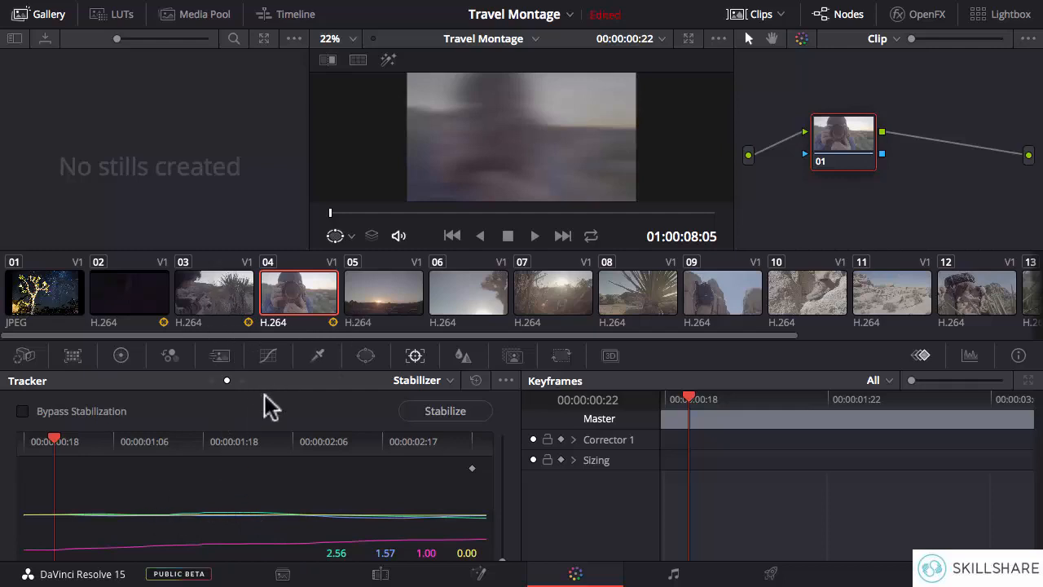
# - Stabilize clip 05 and play back clips 04 and 05 to check their stabilized motion
pyautogui.click(365, 295)
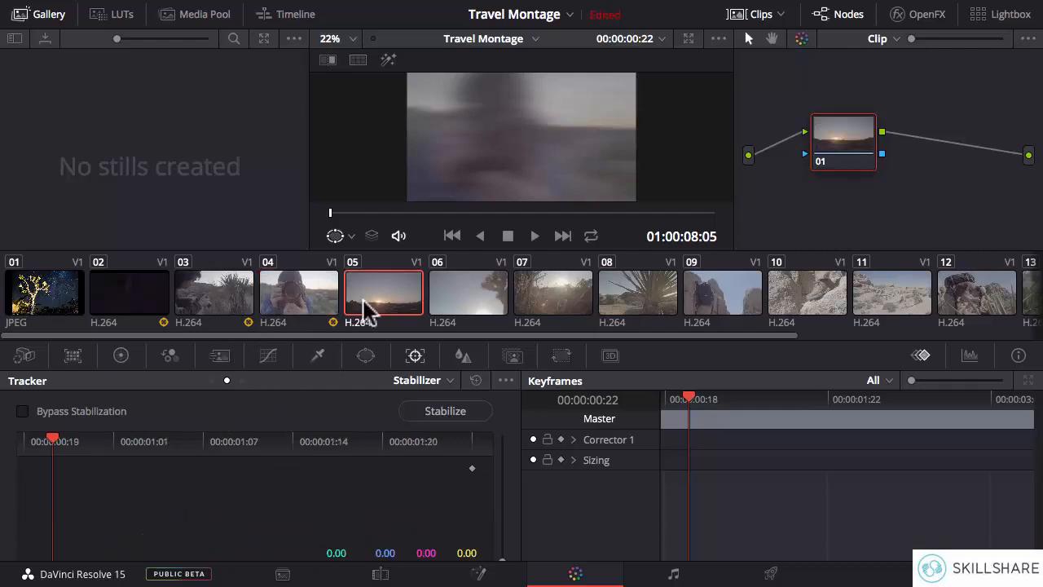
pyautogui.click(444, 412)
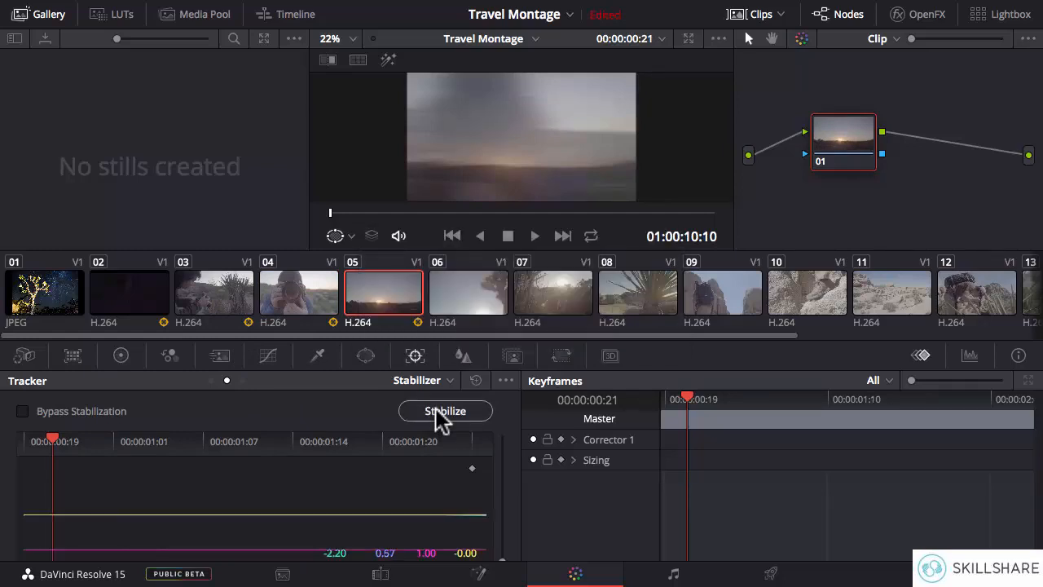
pyautogui.click(289, 305)
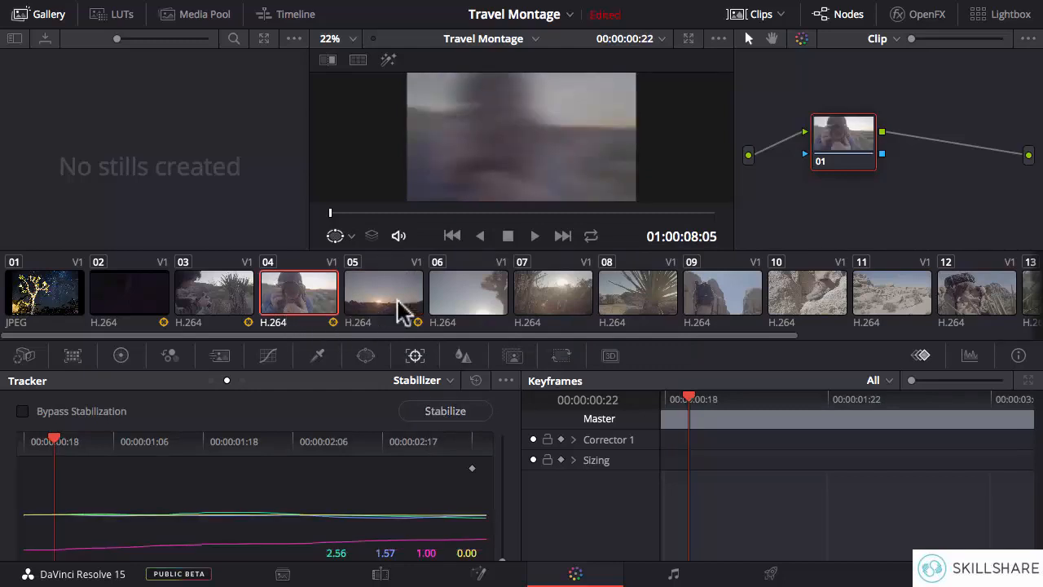
pyautogui.click(534, 237)
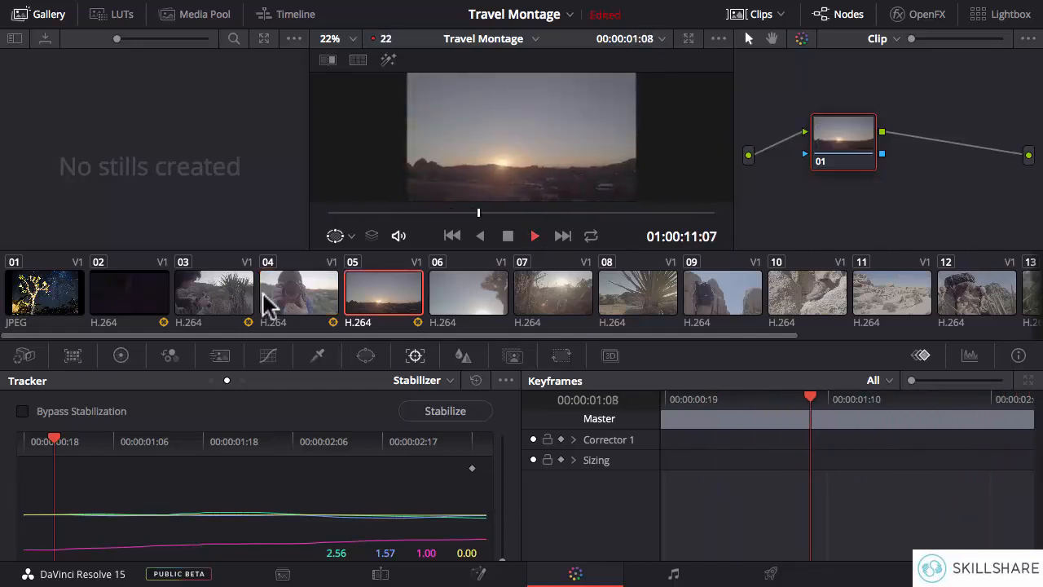
pyautogui.press('space')
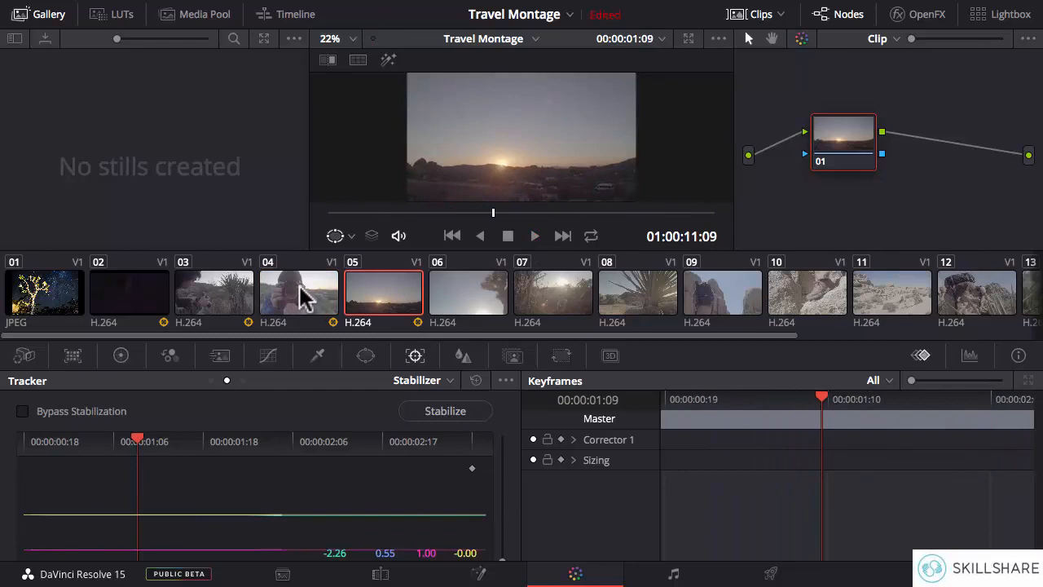
pyautogui.click(297, 290)
pyautogui.press('space')
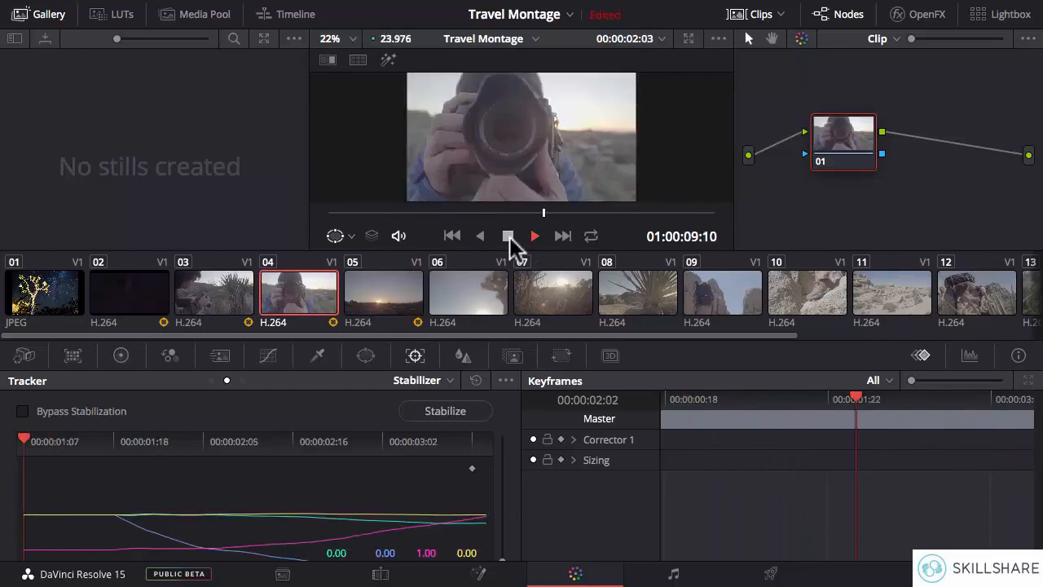
pyautogui.click(508, 236)
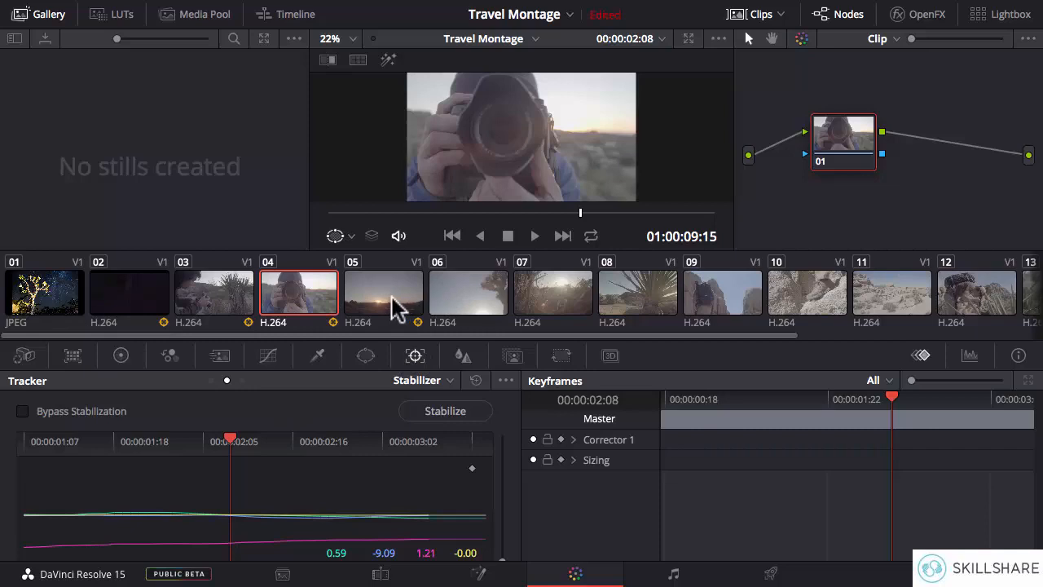
pyautogui.click(396, 310)
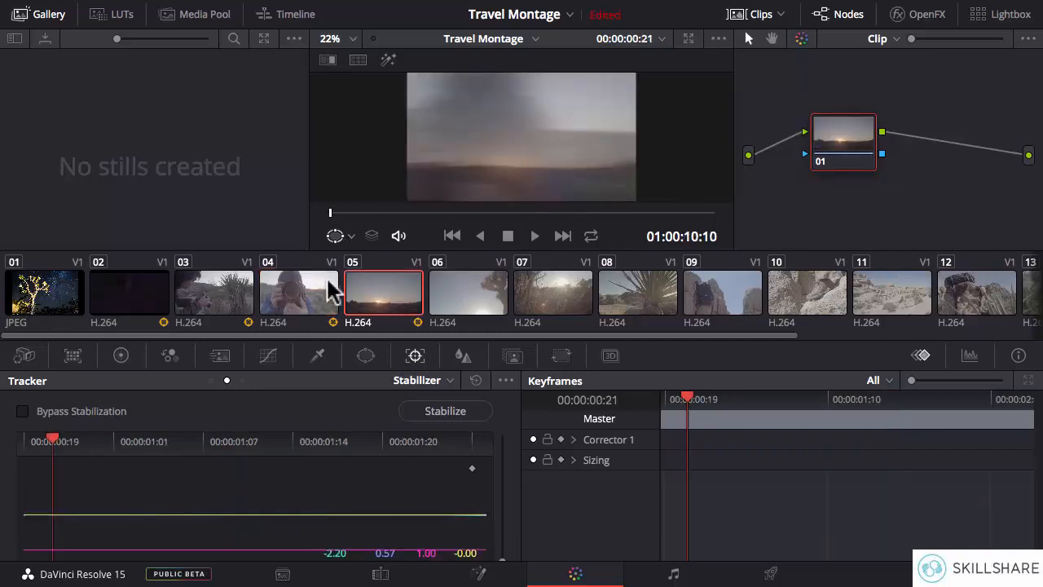
# - Stabilize clip 06 and replay it from its start to review the camera movement
pyautogui.click(466, 297)
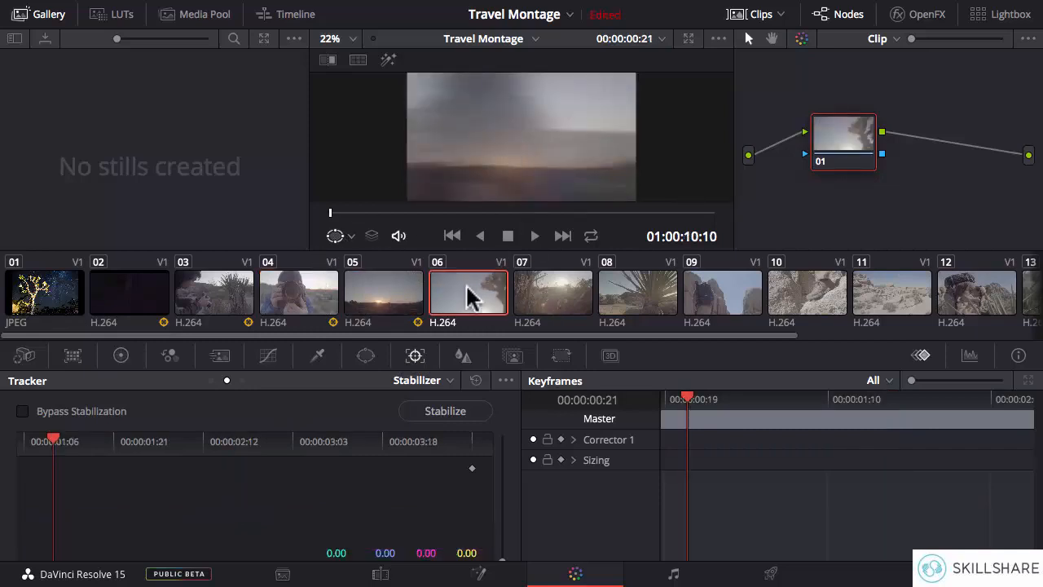
pyautogui.click(452, 414)
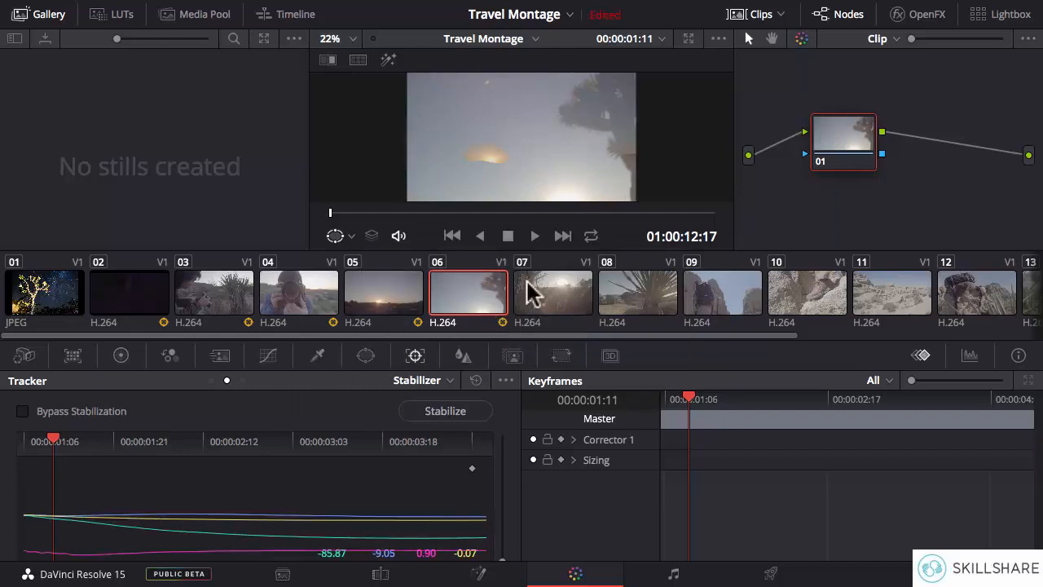
pyautogui.click(535, 236)
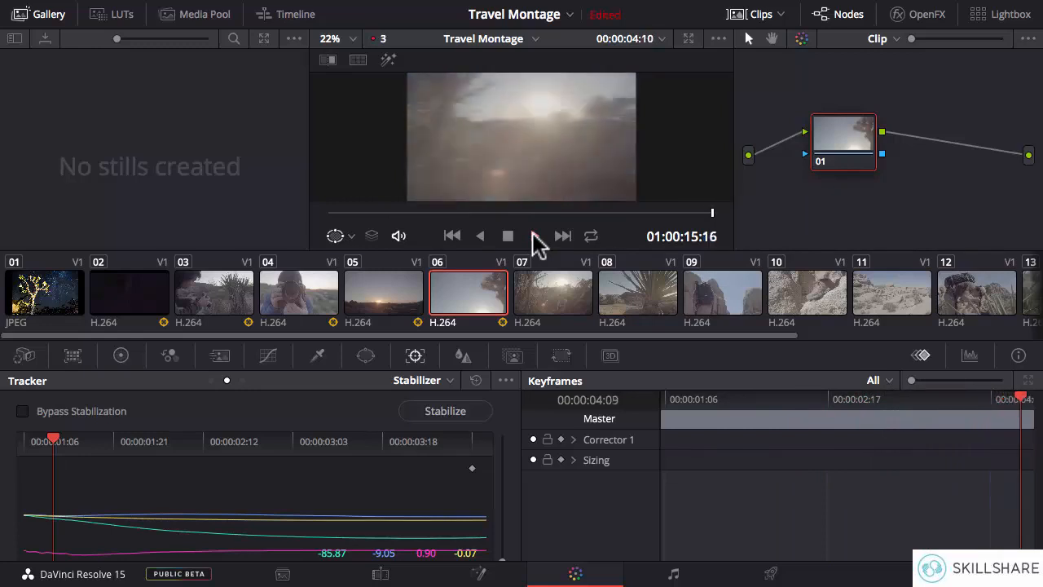
pyautogui.click(482, 307)
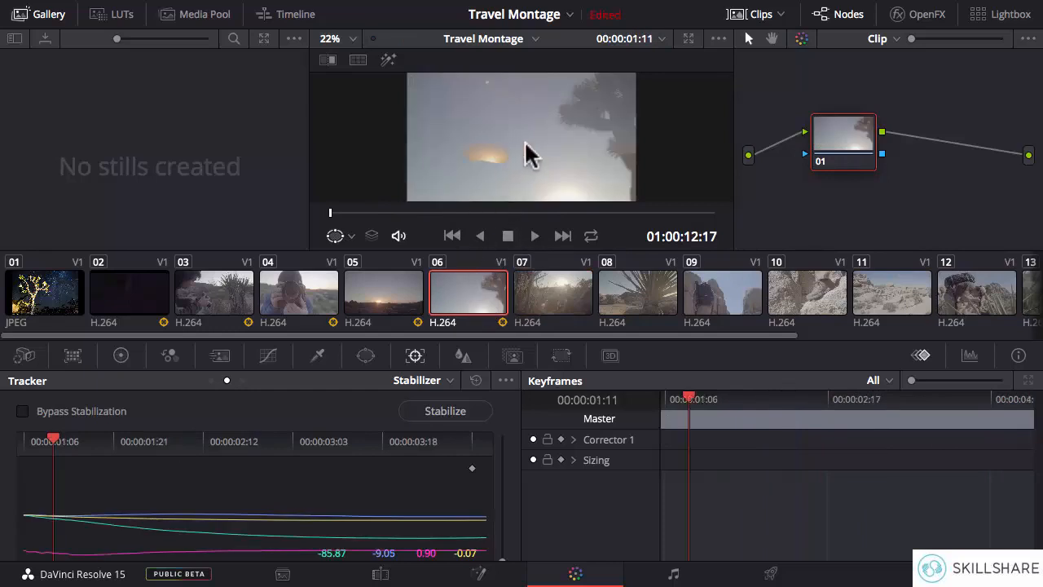
pyautogui.click(535, 236)
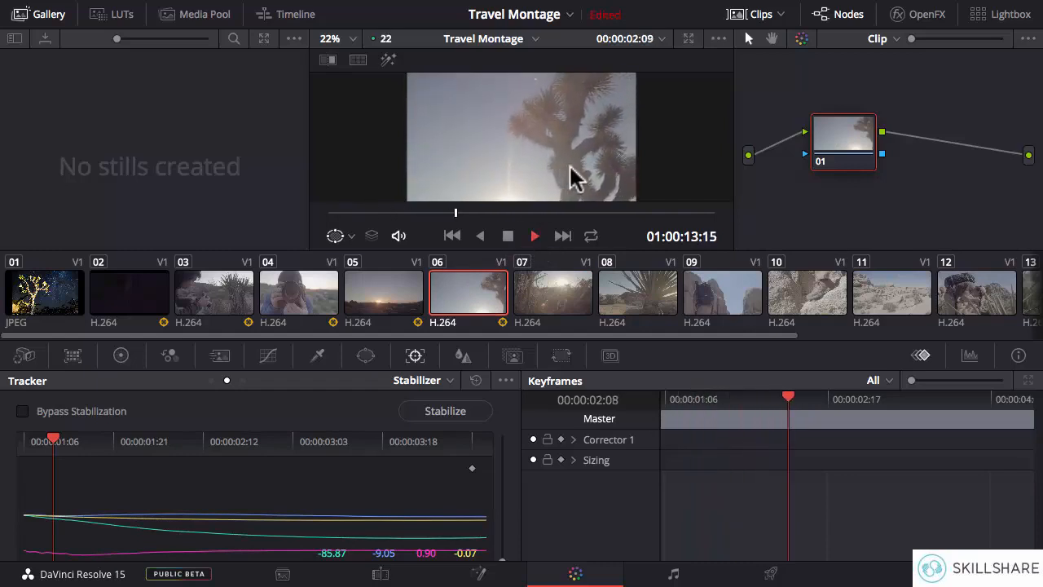
pyautogui.click(508, 238)
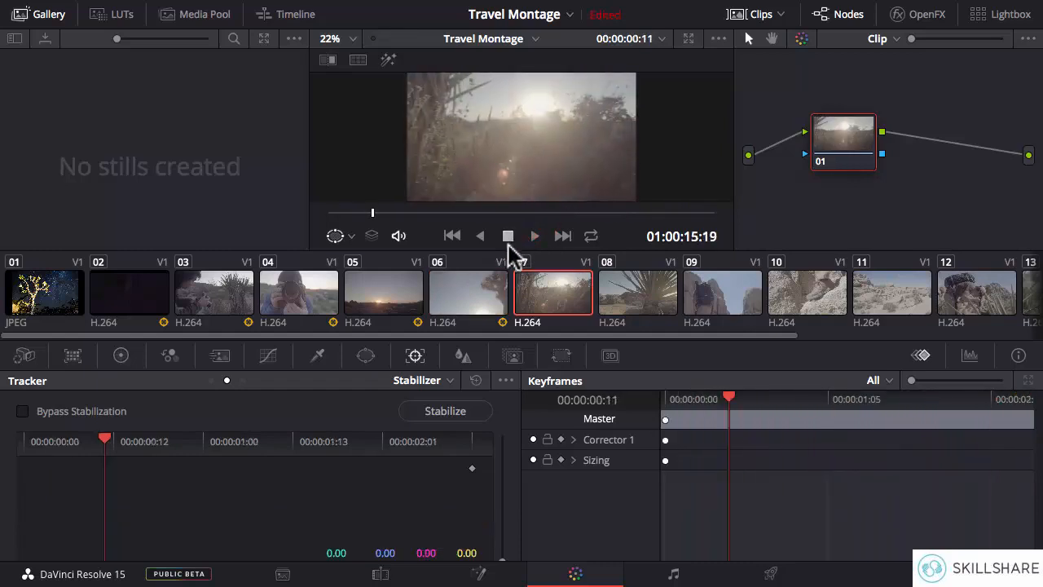
# - Stabilize clip 07 and play it back to check the result
pyautogui.click(452, 414)
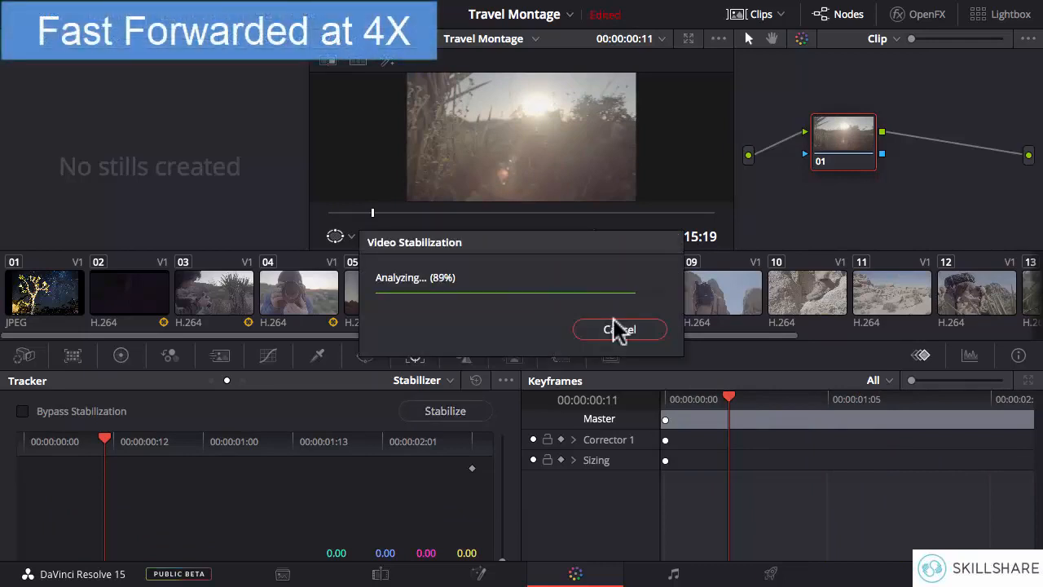
pyautogui.click(620, 288)
pyautogui.click(529, 303)
pyautogui.click(536, 238)
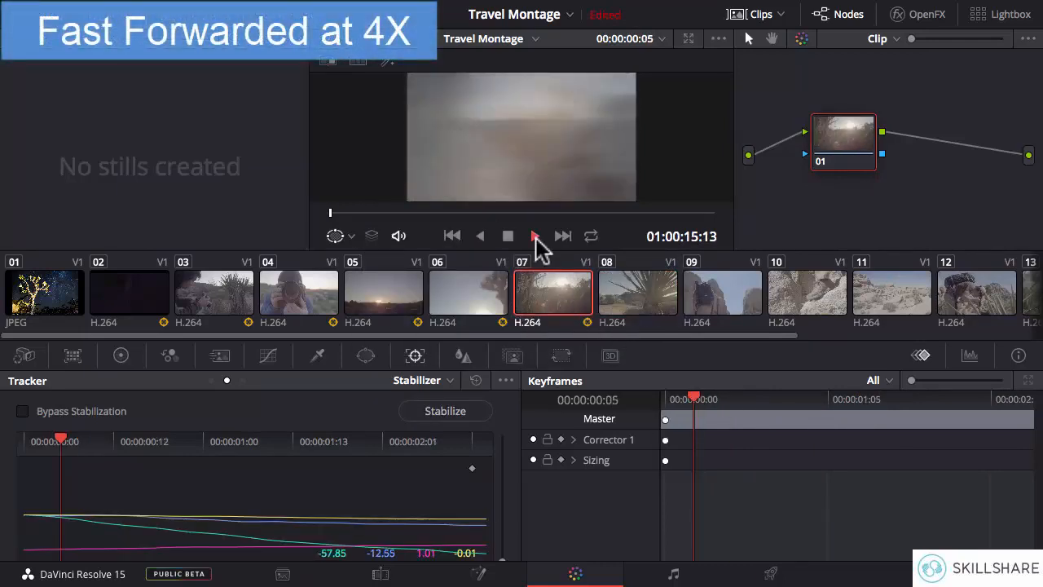
pyautogui.click(535, 236)
# - Stabilize each of clips 08 through 15 and look over the clip thumbnails for their stabilization markers
pyautogui.click(620, 292)
pyautogui.click(461, 414)
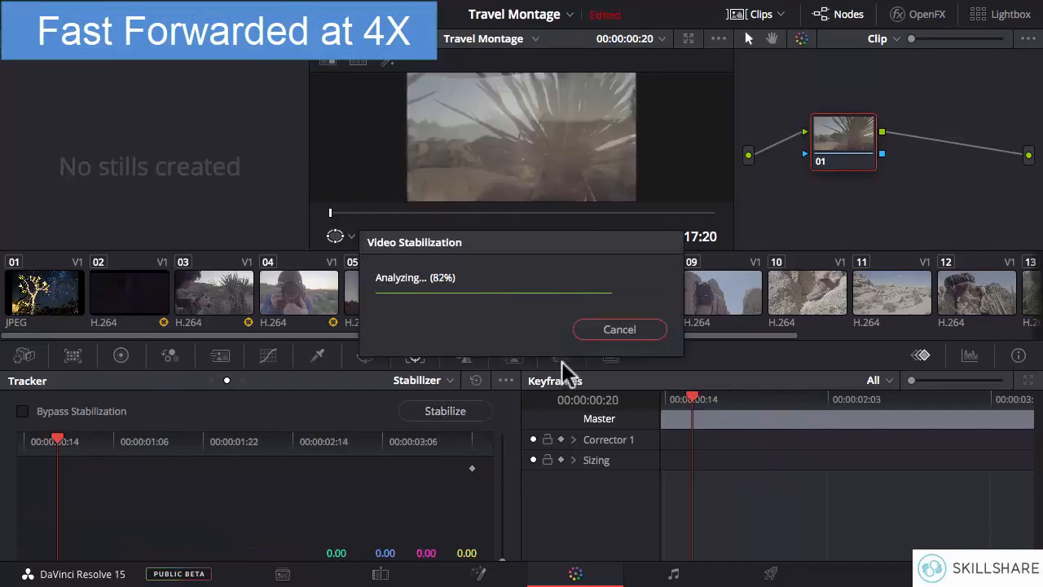
pyautogui.click(725, 293)
pyautogui.click(445, 411)
pyautogui.click(832, 295)
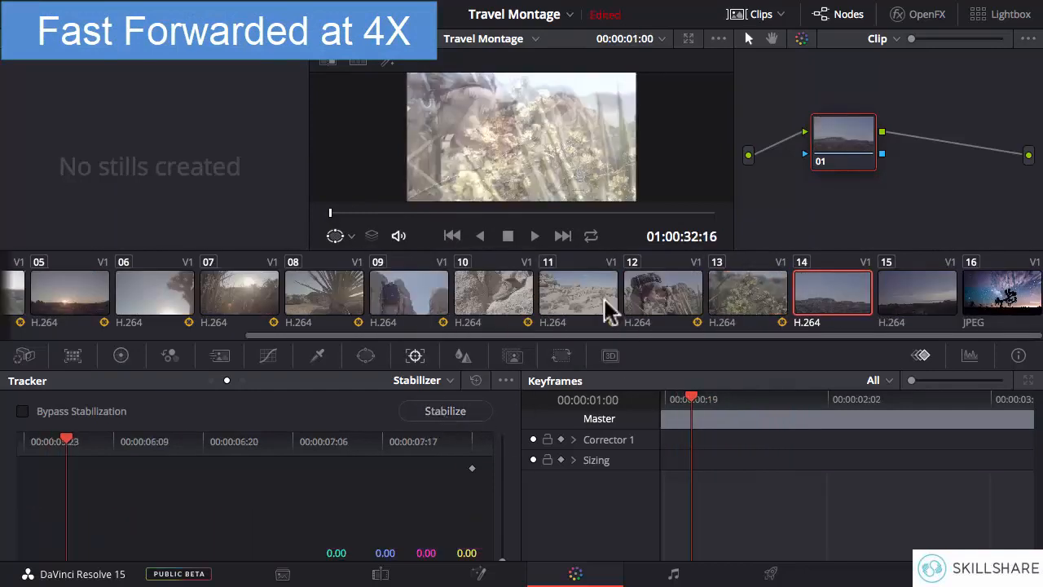
pyautogui.click(444, 411)
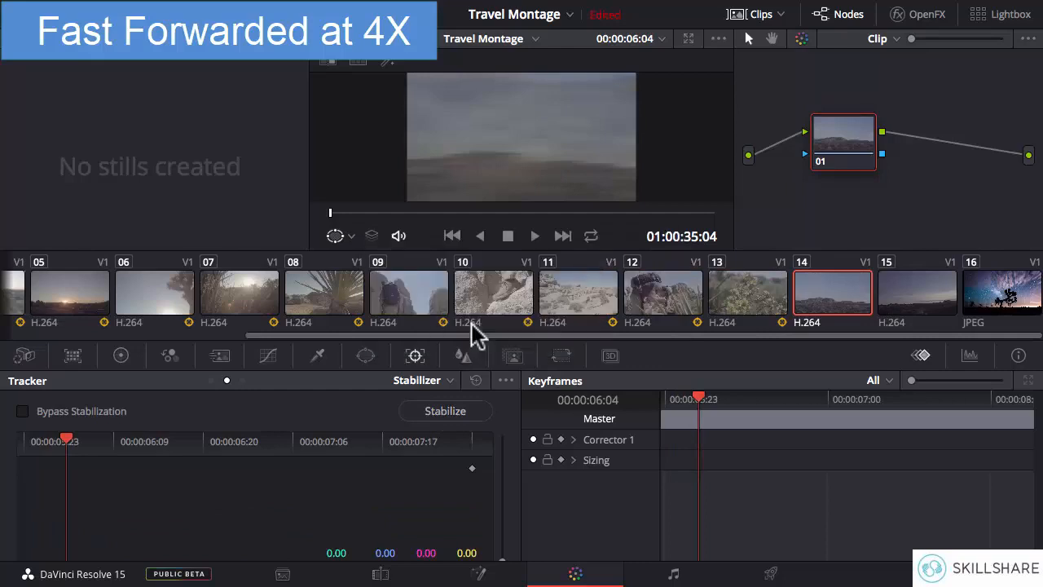
pyautogui.press('Down')
pyautogui.click(433, 409)
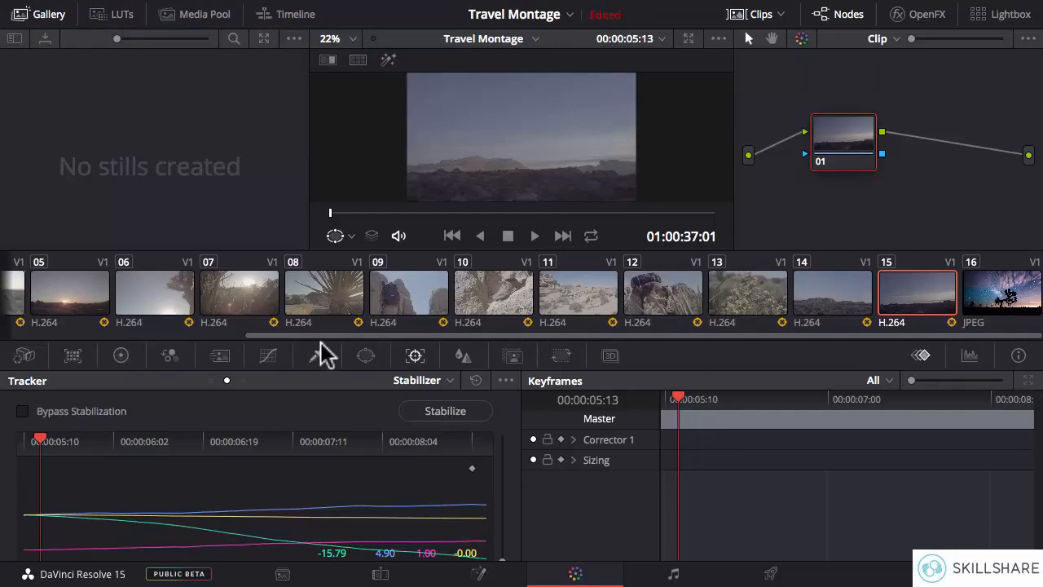
pyautogui.moveTo(321, 337); pyautogui.dragTo(10, 346)
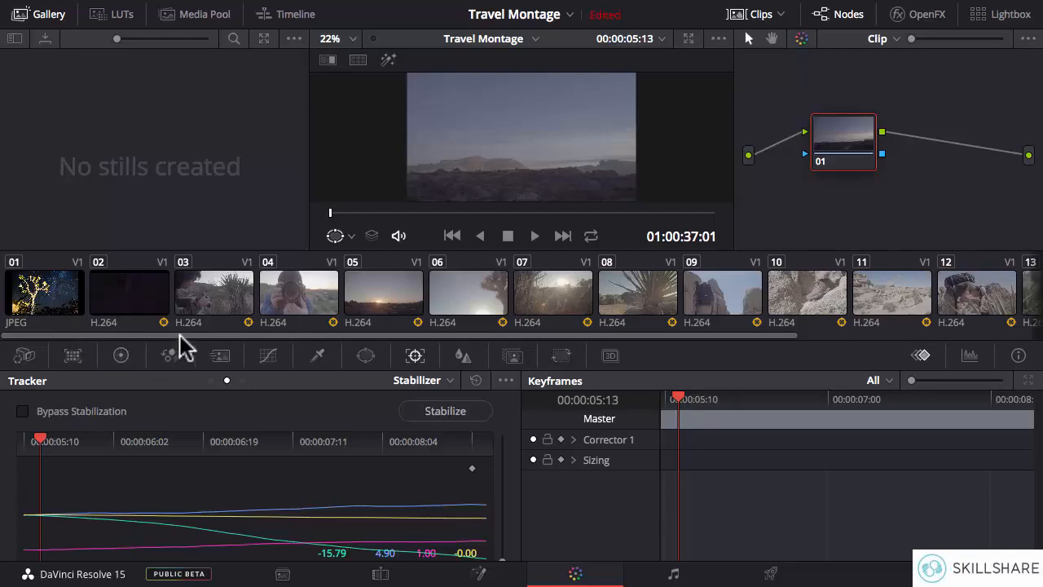
pyautogui.moveTo(179, 334); pyautogui.dragTo(218, 334)
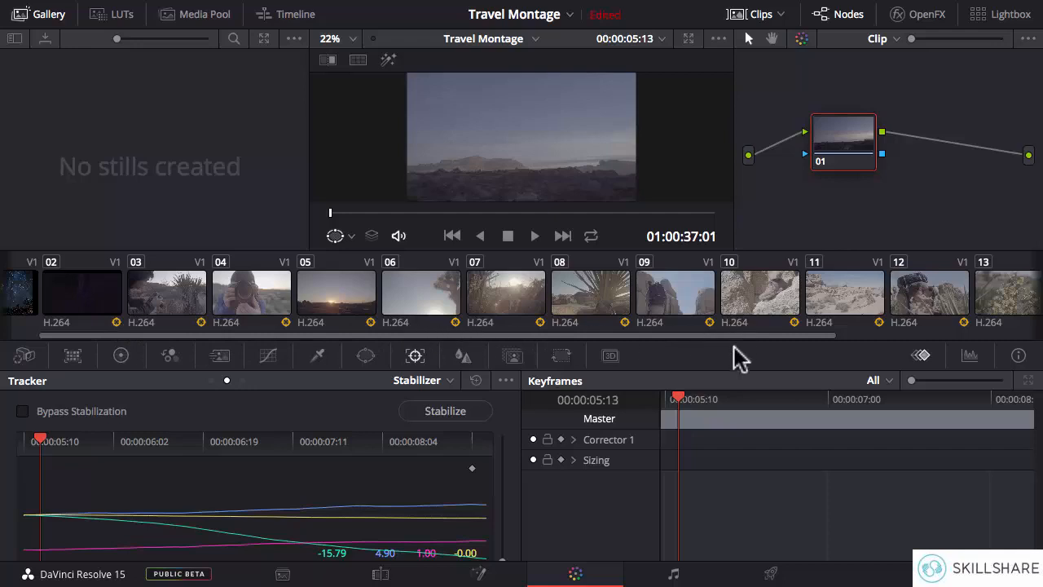
# - Return to the Travel Montage on the Edit page and enlarge the timeline area for more track height
pyautogui.moveTo(738, 338); pyautogui.dragTo(916, 339)
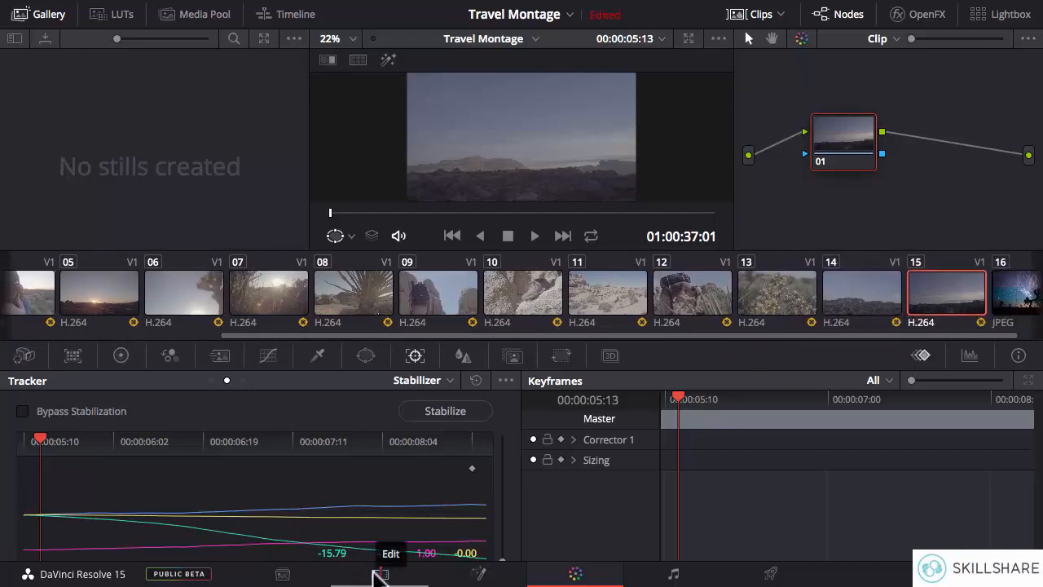
pyautogui.click(378, 575)
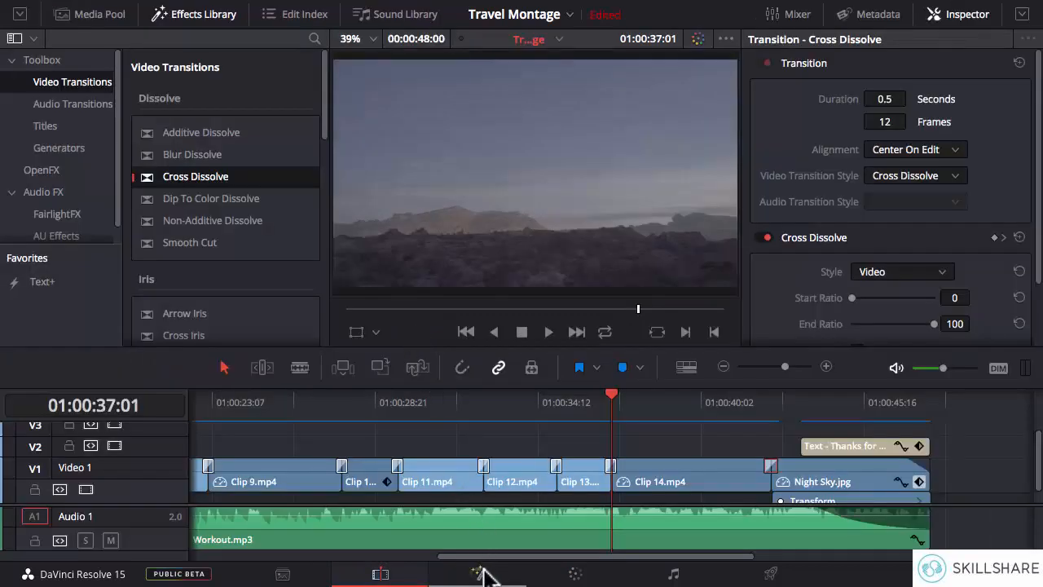
pyautogui.moveTo(491, 557); pyautogui.dragTo(374, 556)
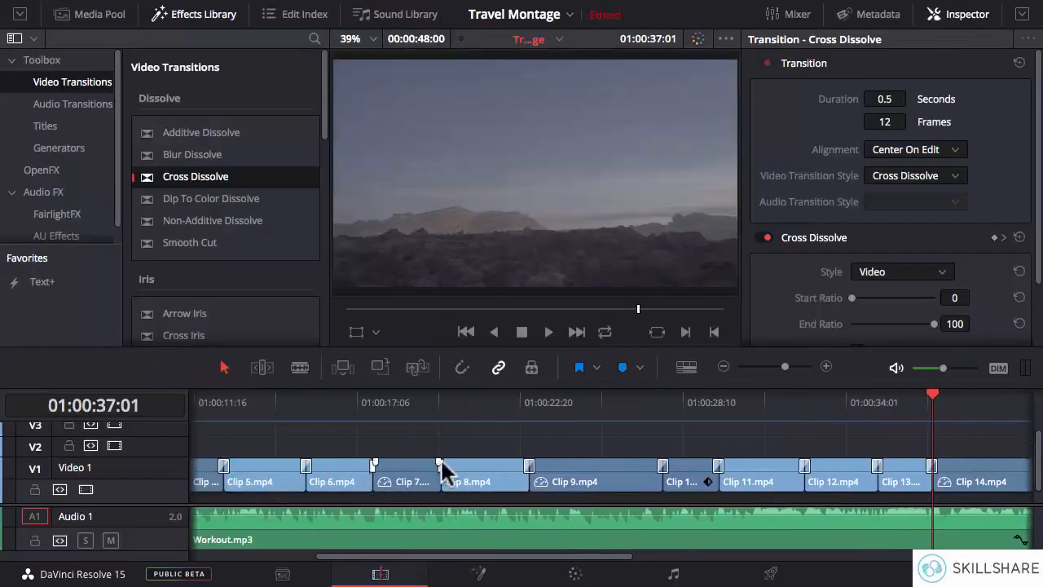
pyautogui.moveTo(489, 350); pyautogui.dragTo(493, 255)
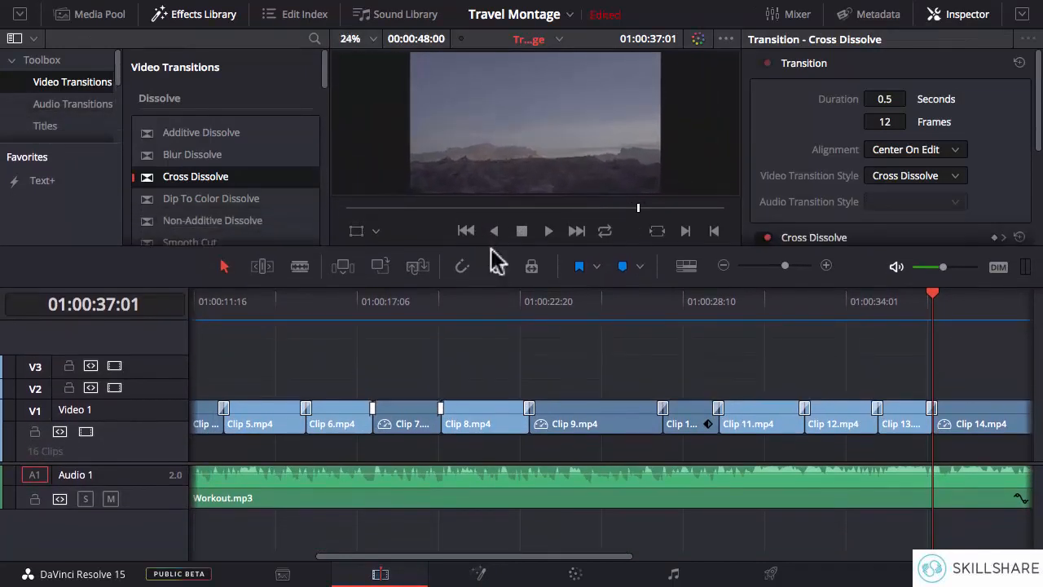
# - Look over the clips and transitions, show Clip 10's Transform keyframes in the timeline, and place the playhead at 01:00:28:16
pyautogui.moveTo(522, 560); pyautogui.dragTo(628, 537)
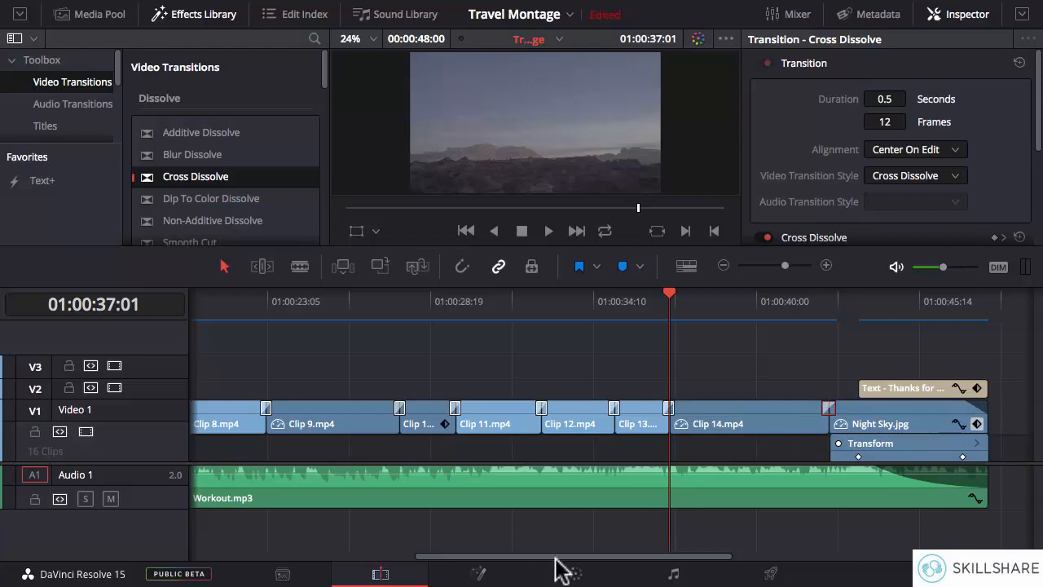
pyautogui.moveTo(555, 558); pyautogui.dragTo(308, 559)
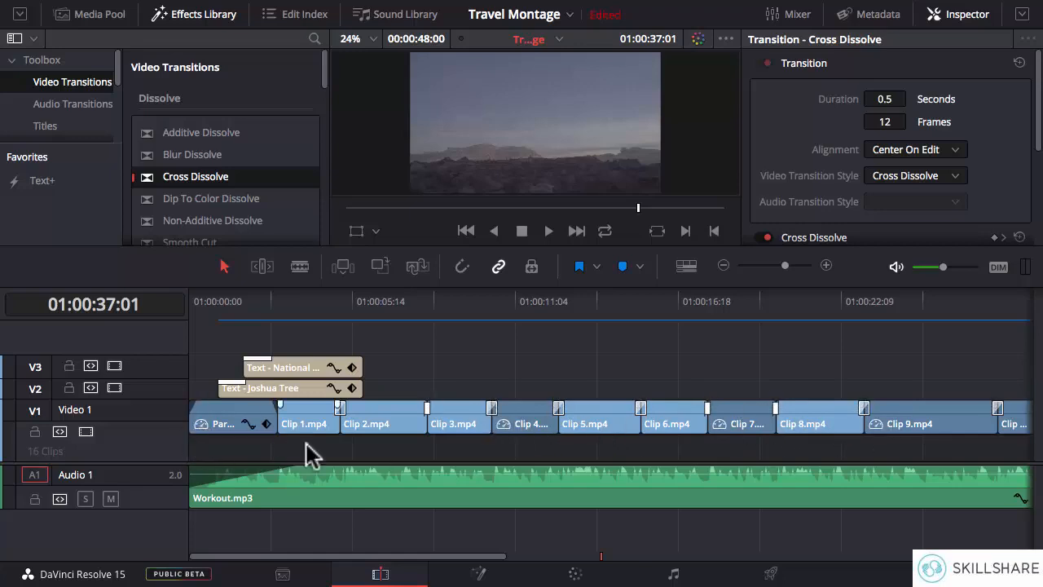
pyautogui.moveTo(434, 557); pyautogui.dragTo(690, 549)
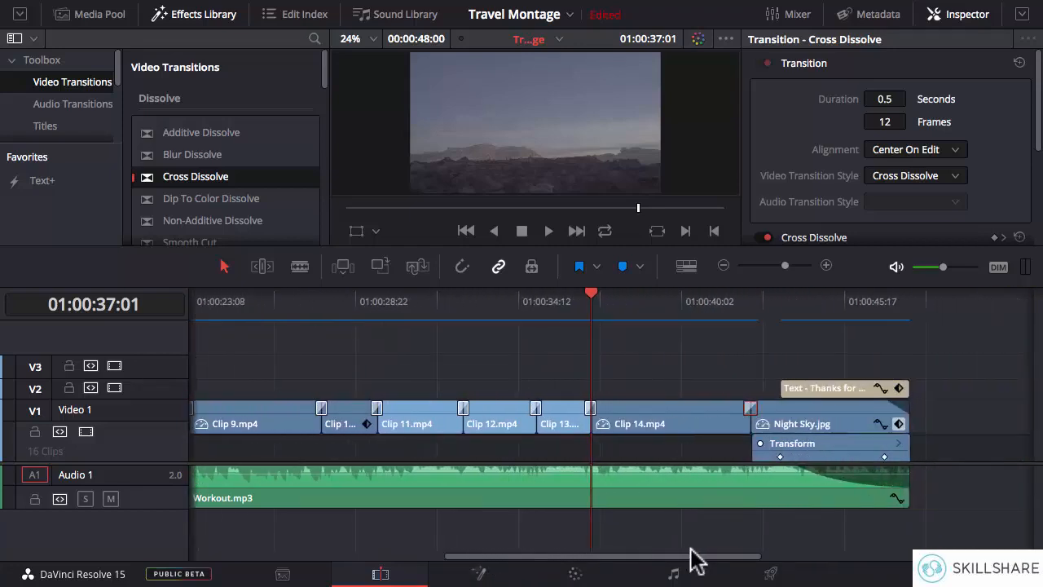
pyautogui.click(365, 423)
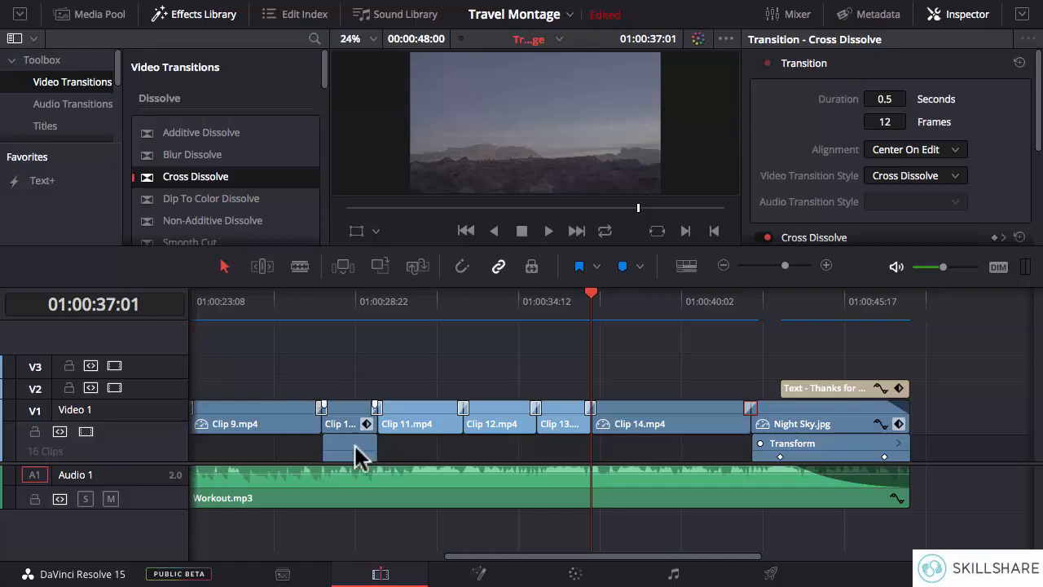
pyautogui.press('super+equal')
pyautogui.press('super+equal')
pyautogui.press('super+equal')
pyautogui.press('super+equal')
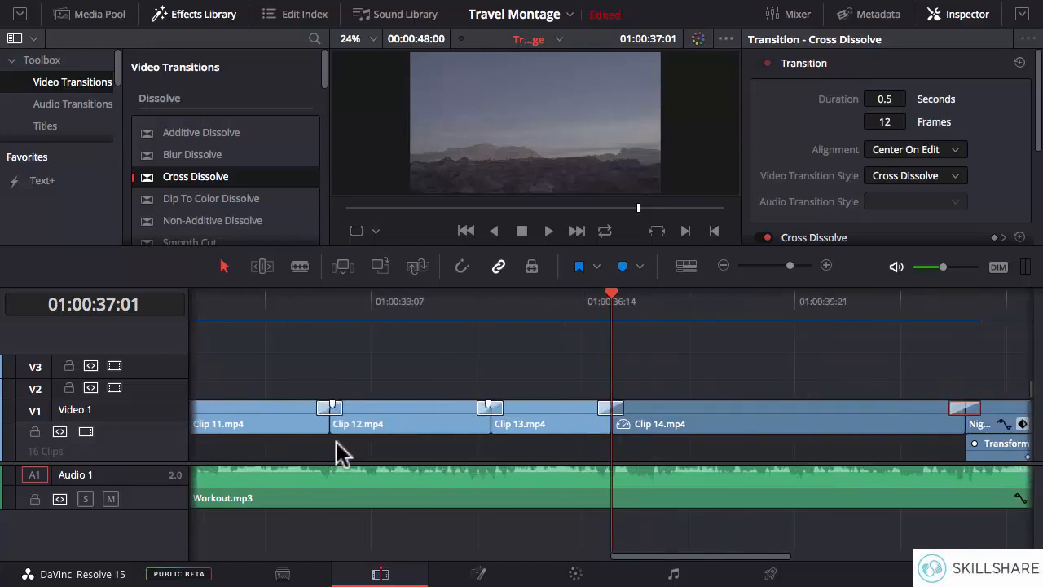
pyautogui.moveTo(659, 554); pyautogui.dragTo(562, 551)
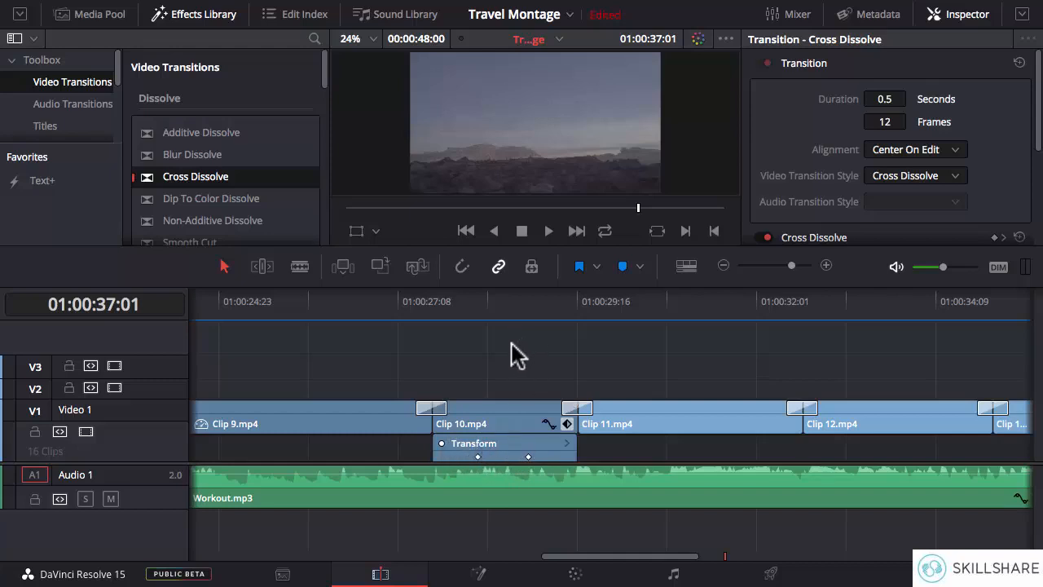
pyautogui.click(498, 299)
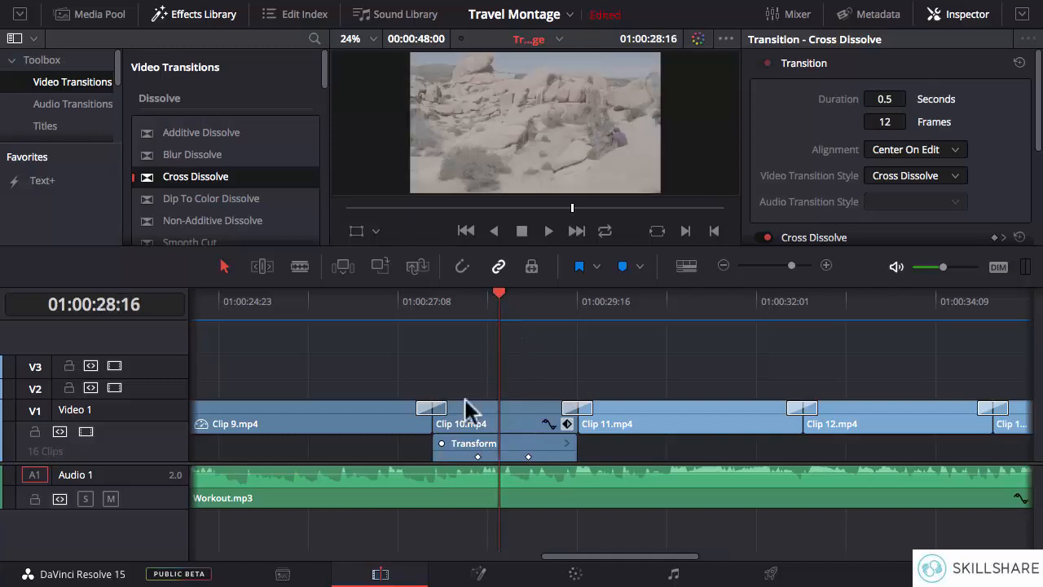
pyautogui.moveTo(597, 557); pyautogui.dragTo(577, 558)
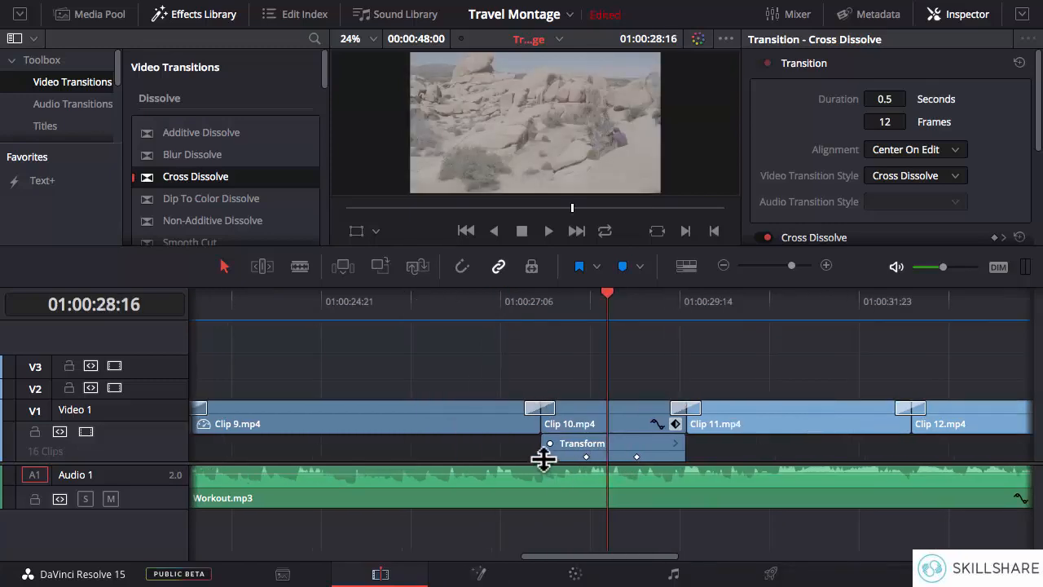
# - Bend the fade-in curve at the start of the Workout.mp3 audio clip slightly downward
pyautogui.scroll(-3, 542, 458)
pyautogui.scroll(-4, 539, 445)
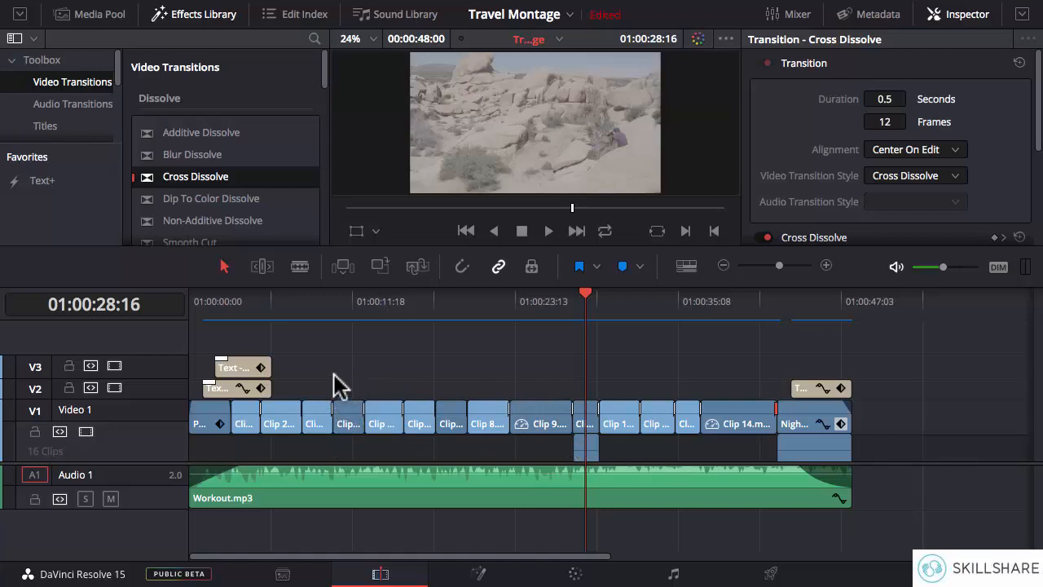
pyautogui.press('super+equal')
pyautogui.press('super+equal')
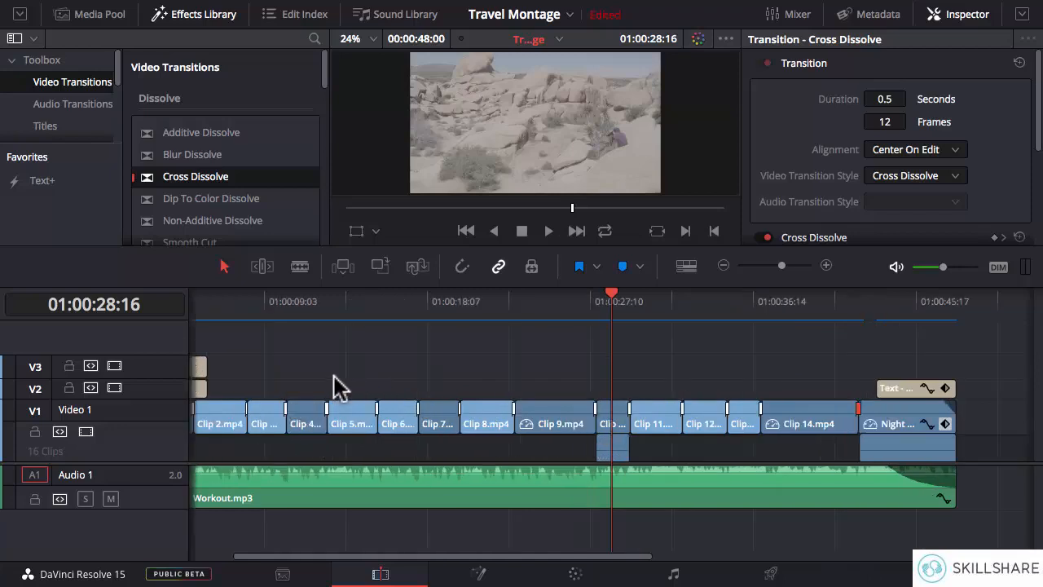
pyautogui.moveTo(450, 555); pyautogui.dragTo(285, 562)
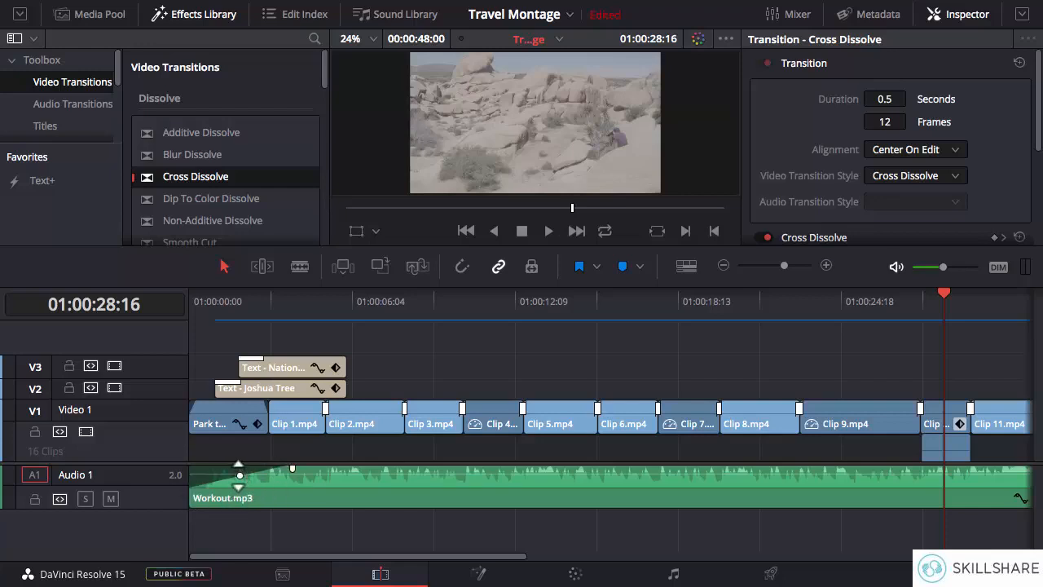
pyautogui.moveTo(239, 477); pyautogui.dragTo(246, 481)
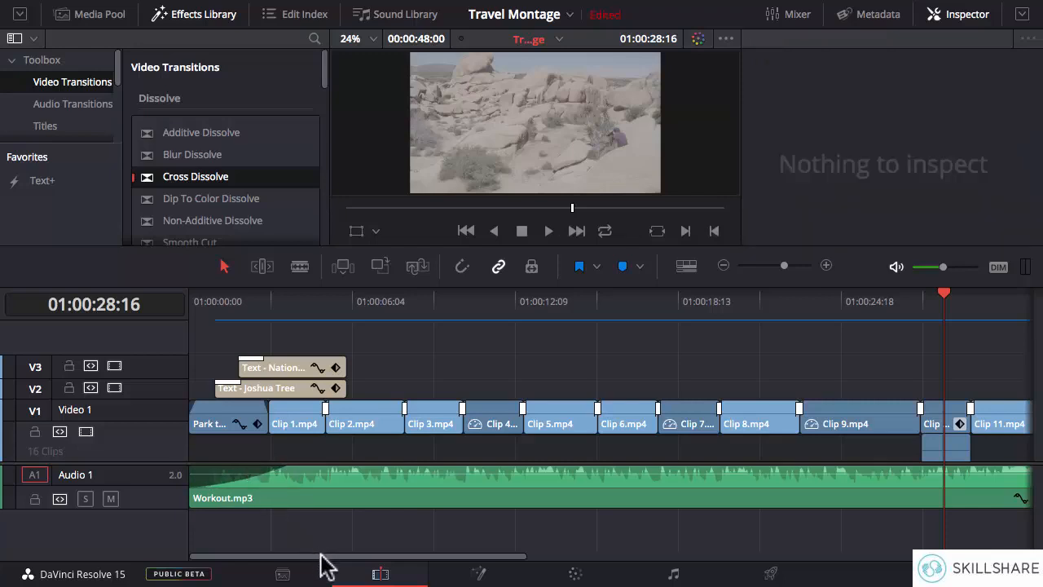
# - Review the audio fade-out and closing title, and preview the Joshua Tree title at 01:00:01:12
pyautogui.moveTo(321, 557); pyautogui.dragTo(598, 556)
pyautogui.moveTo(665, 483)
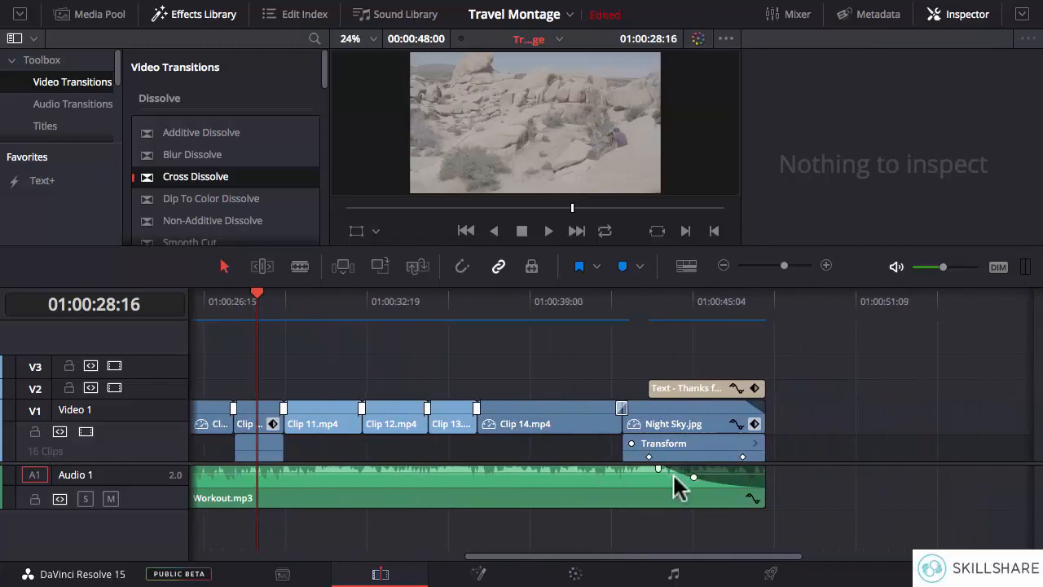
pyautogui.moveTo(742, 421)
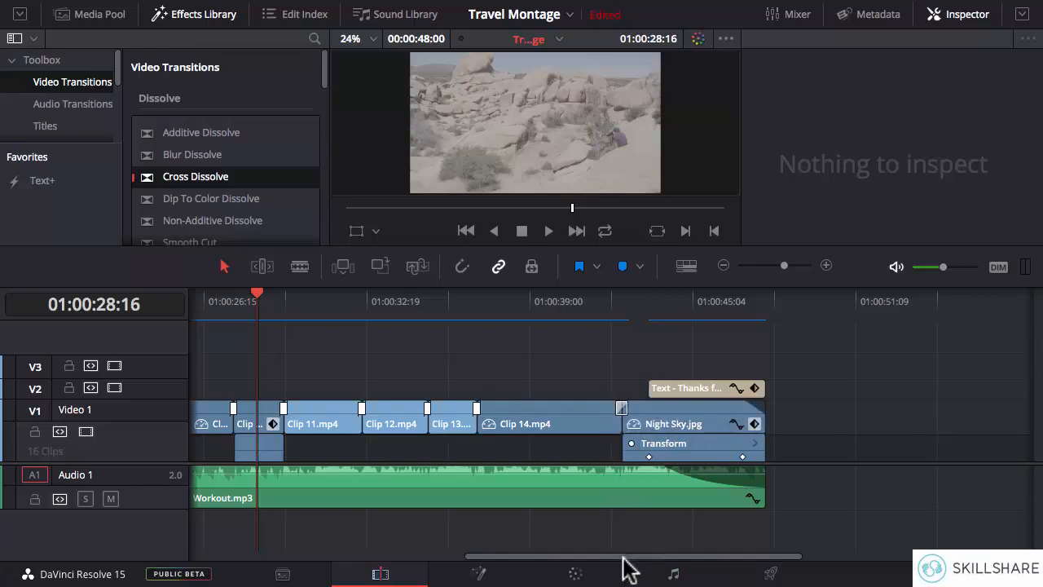
pyautogui.moveTo(623, 558); pyautogui.dragTo(282, 547)
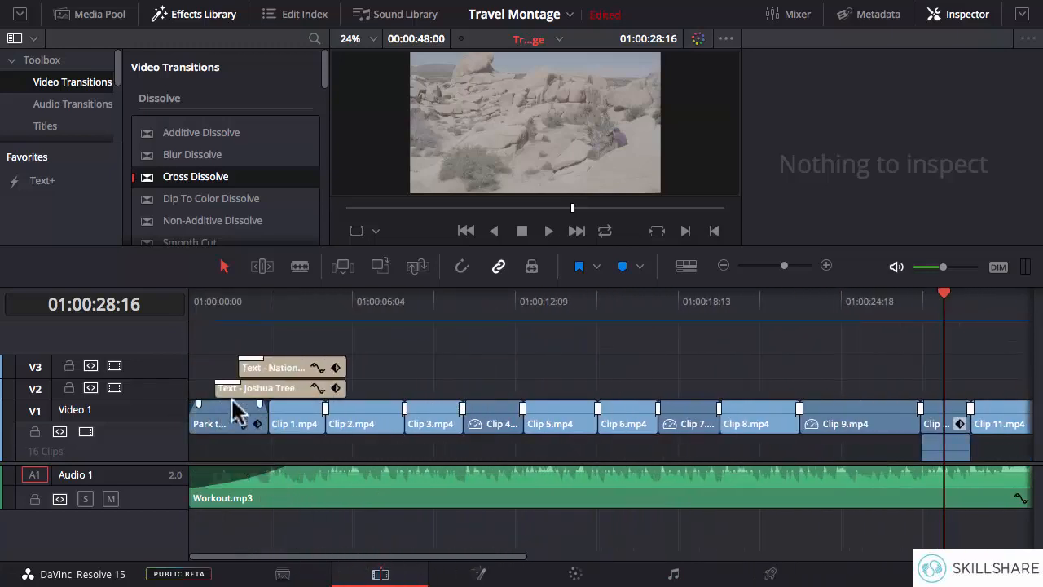
pyautogui.click(228, 308)
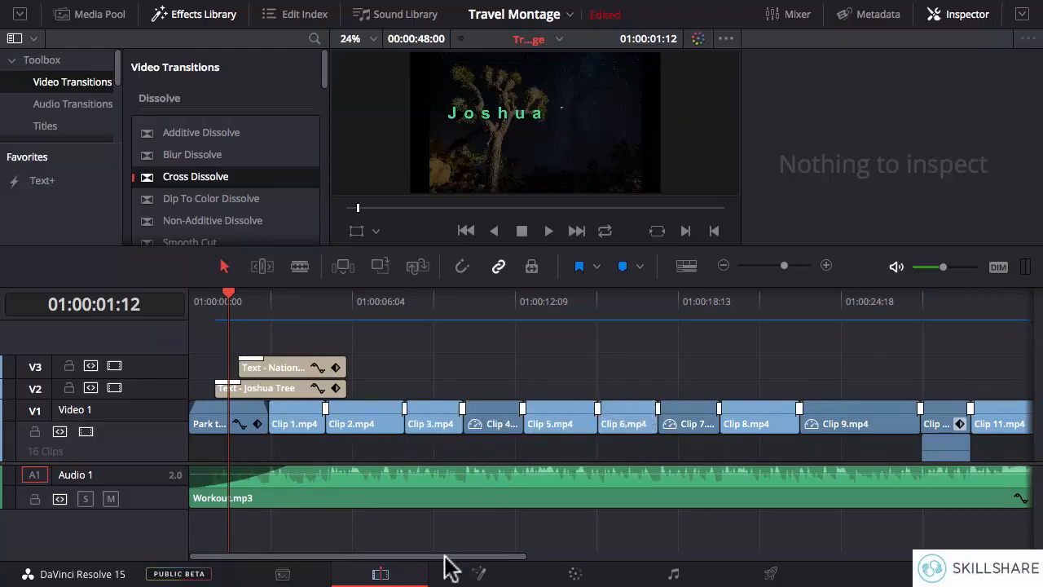
pyautogui.moveTo(447, 557); pyautogui.dragTo(707, 560)
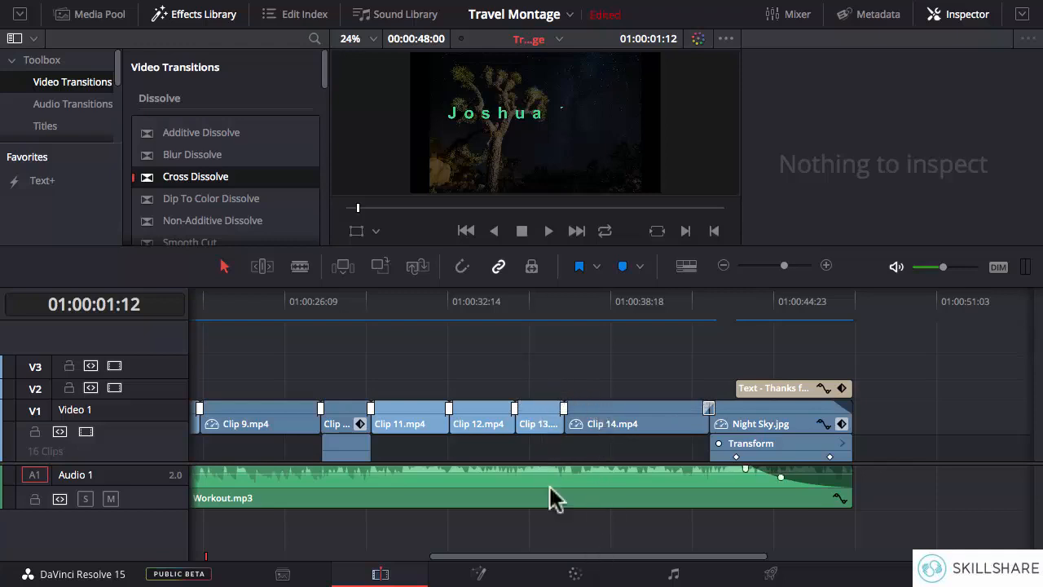
pyautogui.moveTo(573, 557); pyautogui.dragTo(330, 557)
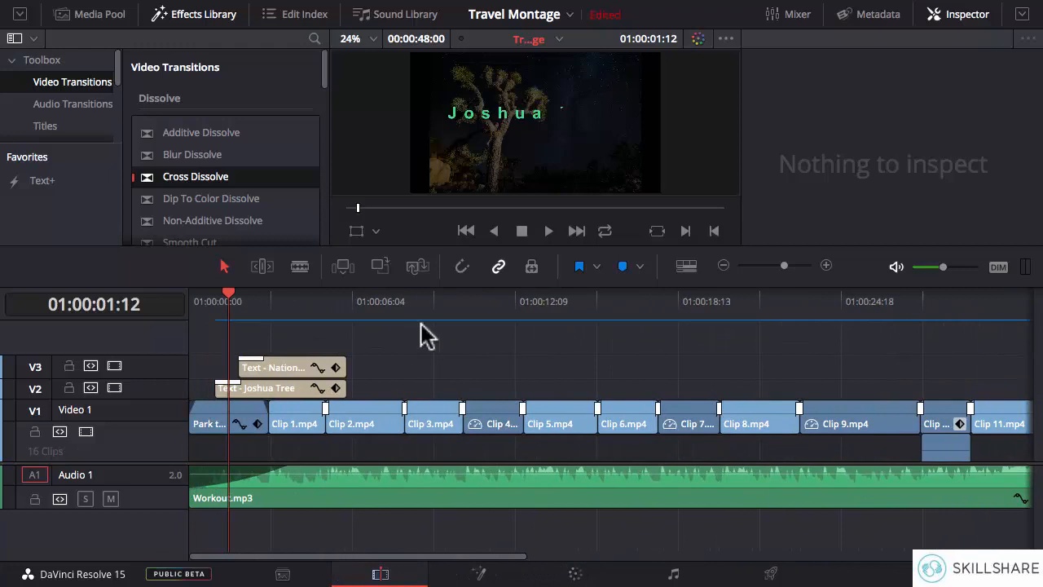
# - Switch to the Deliver page, look over its clips and timeline, and play the opening titles up to 01:00:02:18
pyautogui.click(771, 574)
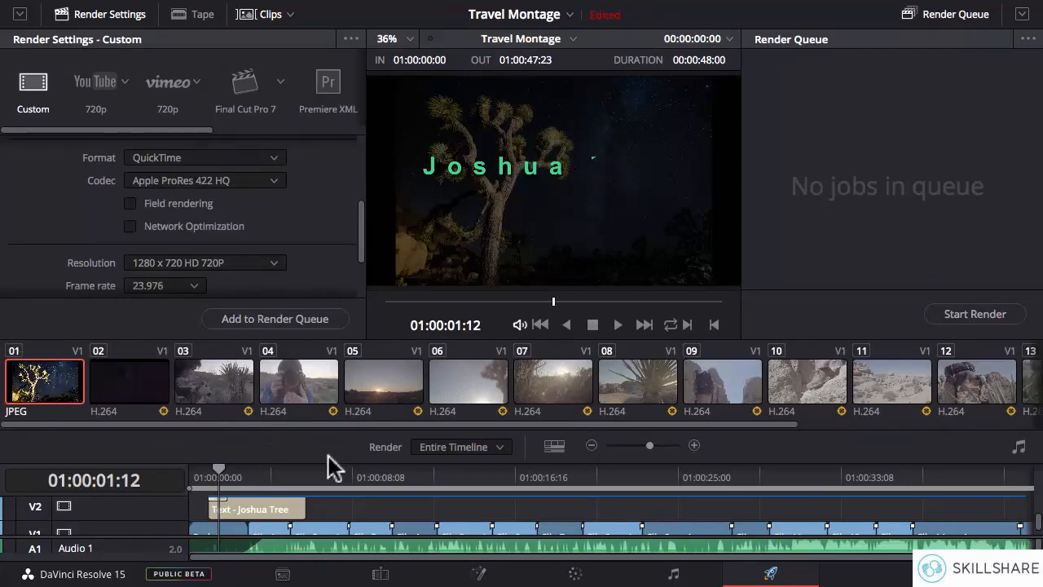
pyautogui.moveTo(405, 424); pyautogui.dragTo(789, 437)
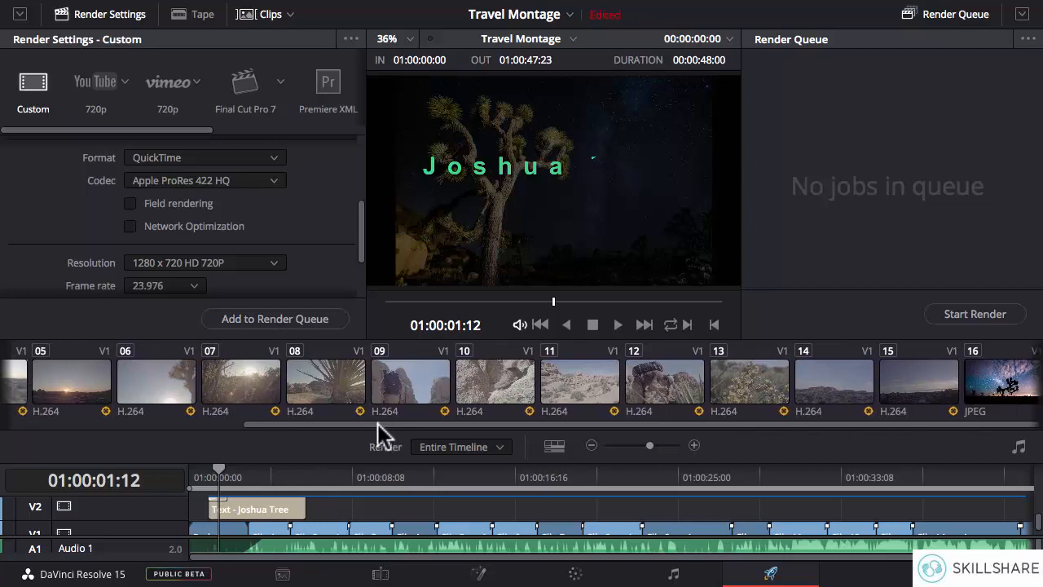
pyautogui.moveTo(380, 425); pyautogui.dragTo(173, 422)
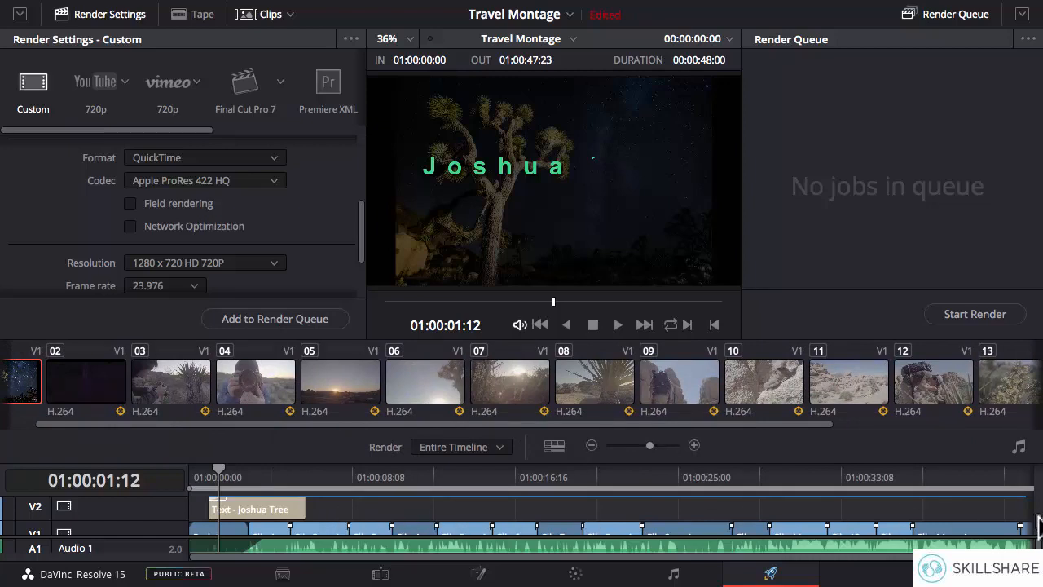
pyautogui.scroll(-1, 1038, 526)
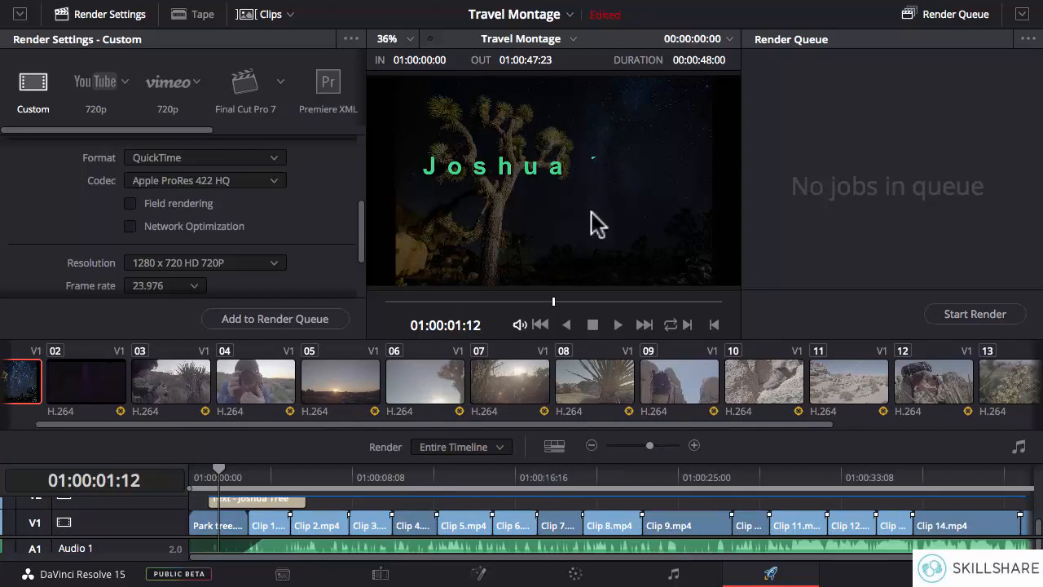
pyautogui.click(621, 328)
pyautogui.click(593, 325)
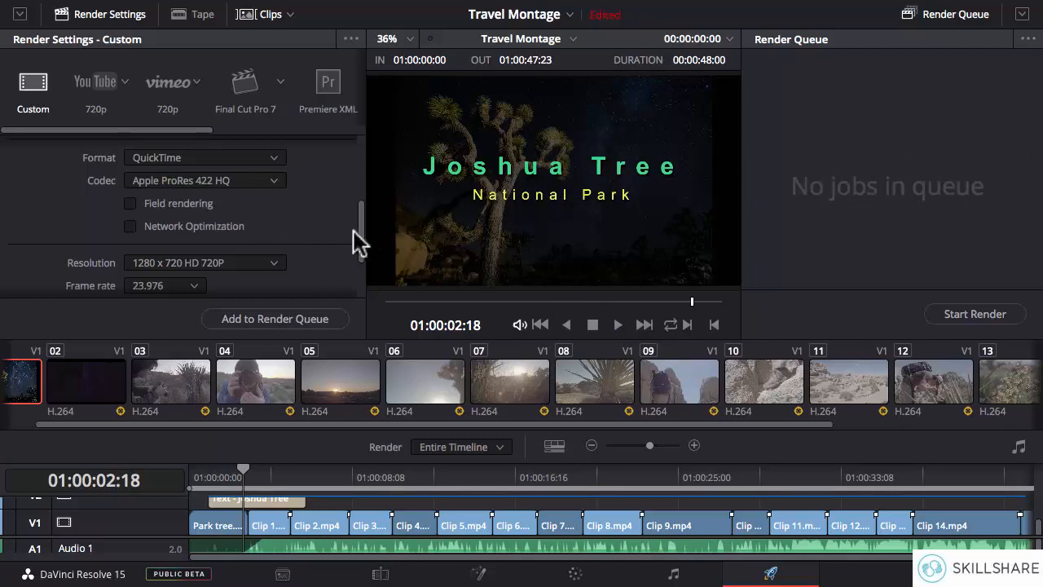
# - Set the render file destination to the Desktop on the Mac HD drive
pyautogui.moveTo(361, 221); pyautogui.dragTo(361, 150)
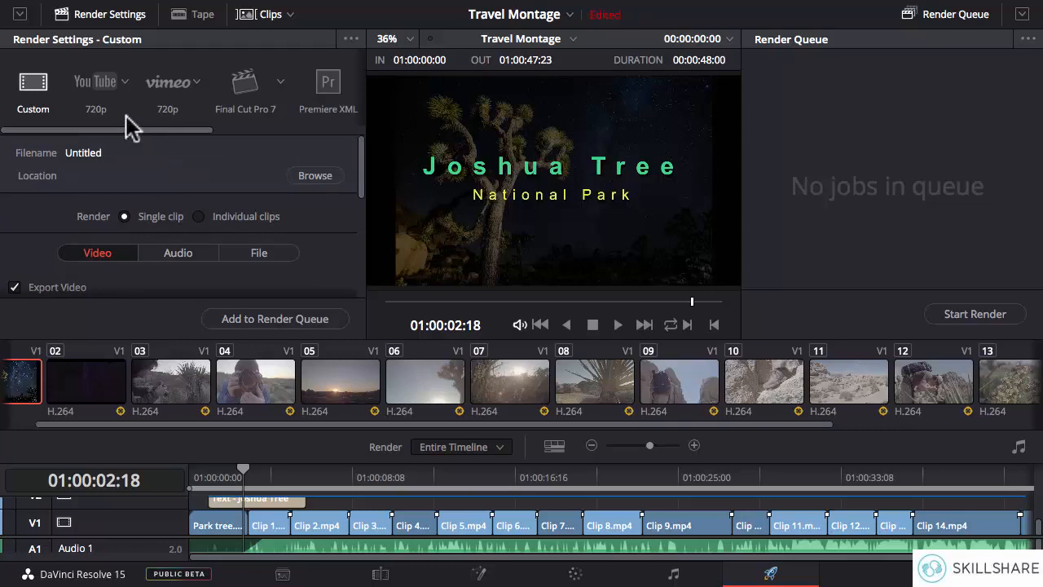
pyautogui.hscroll(1, 125, 115)
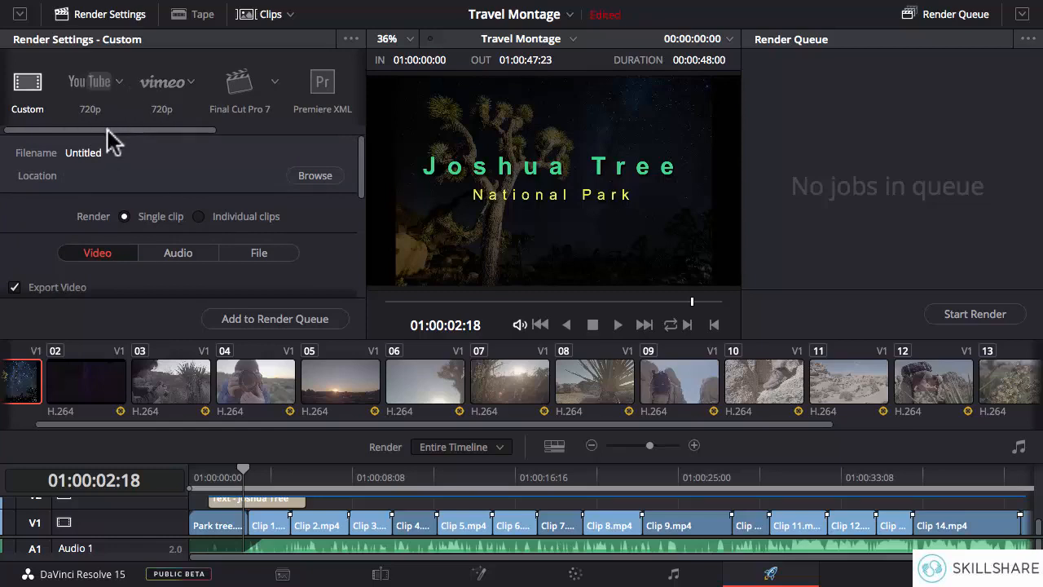
pyautogui.moveTo(361, 147); pyautogui.dragTo(361, 147)
pyautogui.click(314, 175)
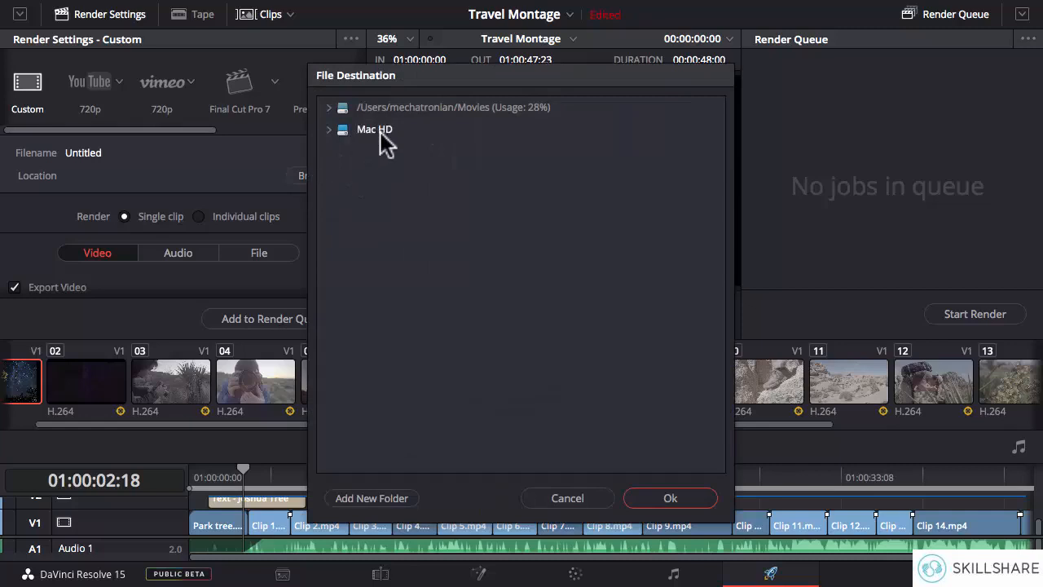
pyautogui.click(380, 133)
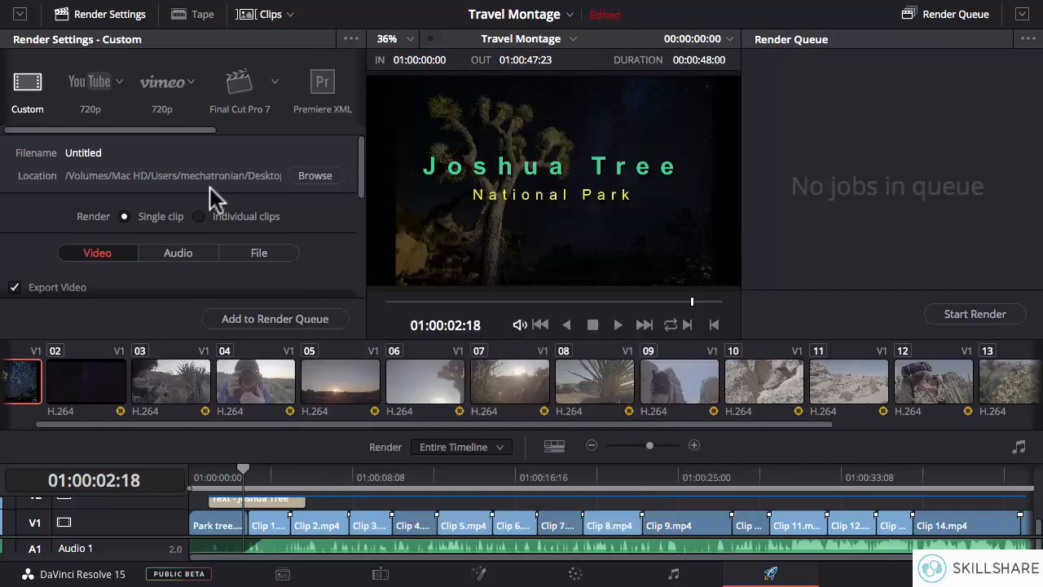
# - Look over the video export options and the file formats available for the render
pyautogui.scroll(-1, 361, 168)
pyautogui.moveTo(361, 168); pyautogui.dragTo(357, 182)
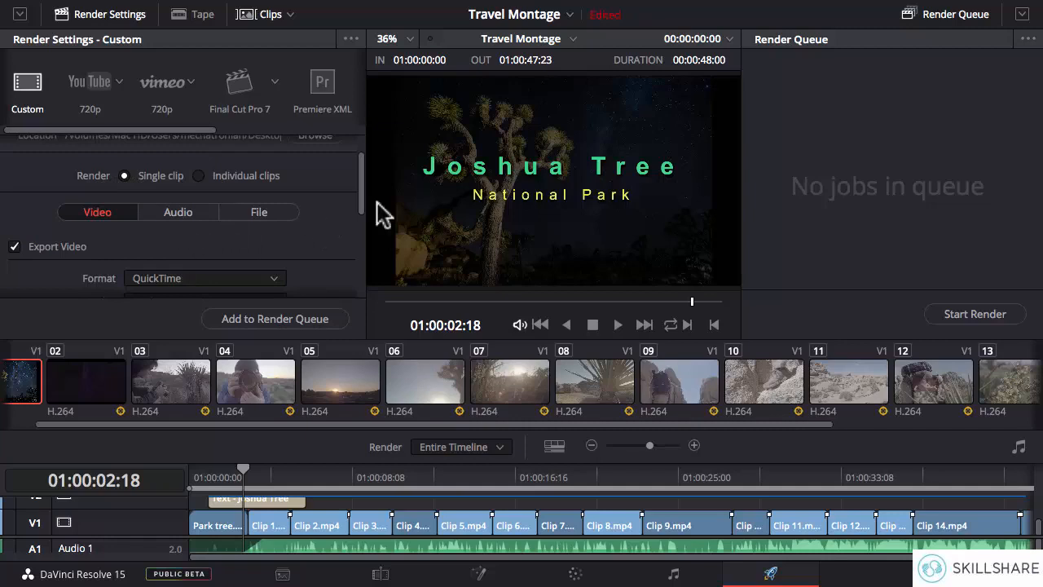
pyautogui.scroll(1, 293, 171)
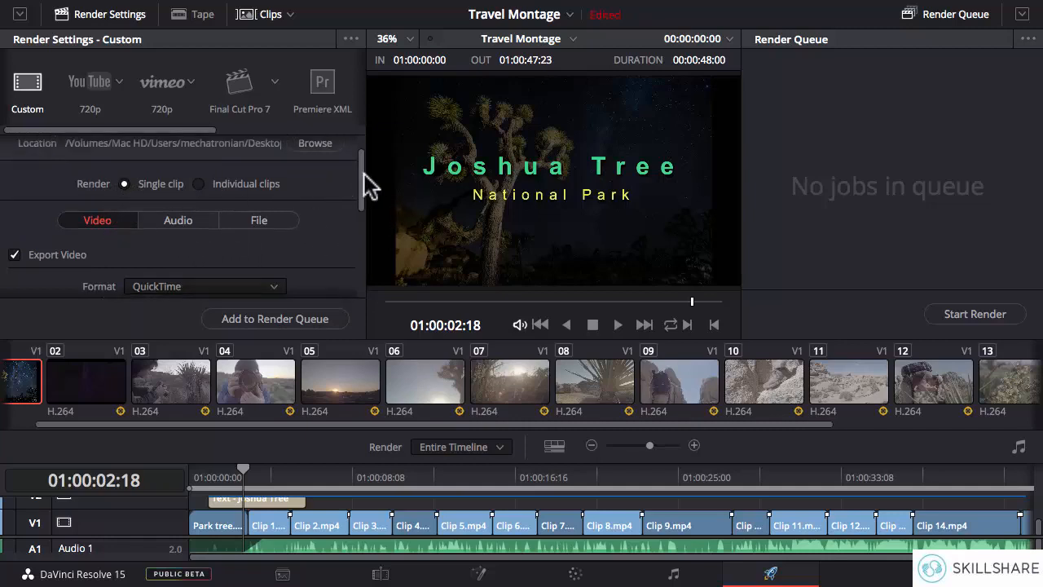
pyautogui.moveTo(364, 173); pyautogui.dragTo(344, 220)
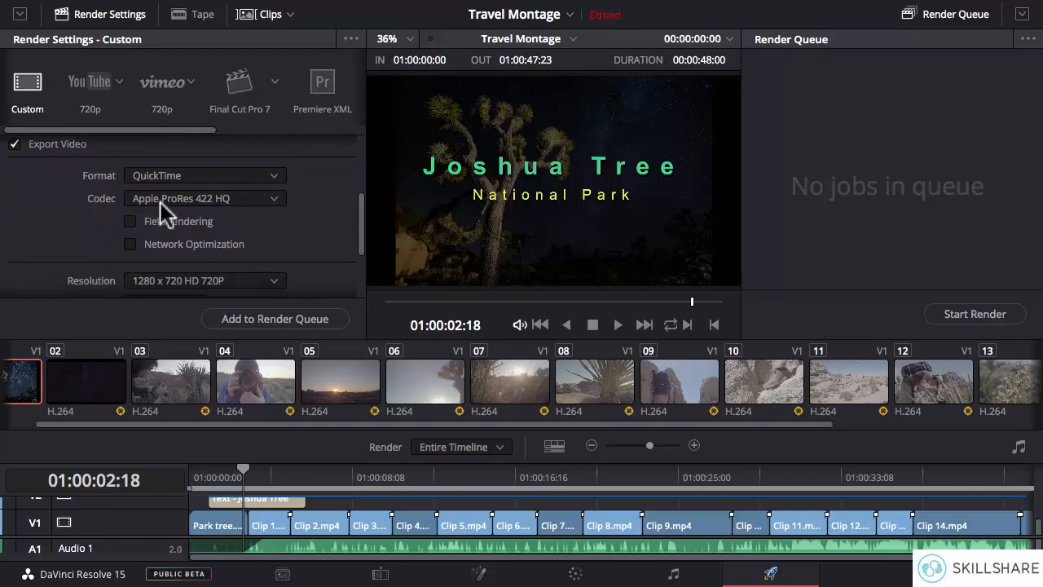
pyautogui.click(204, 176)
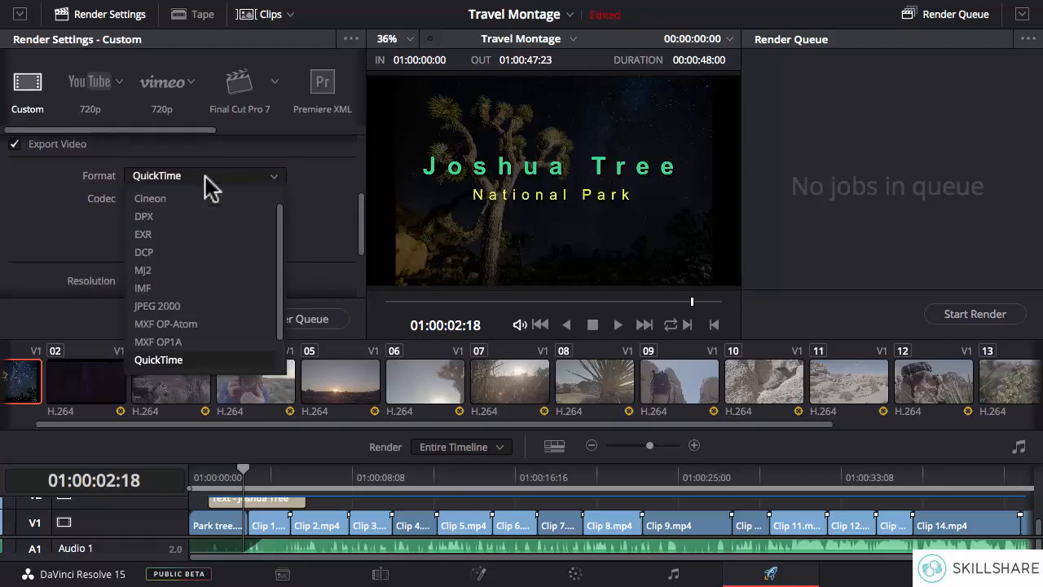
pyautogui.click(205, 176)
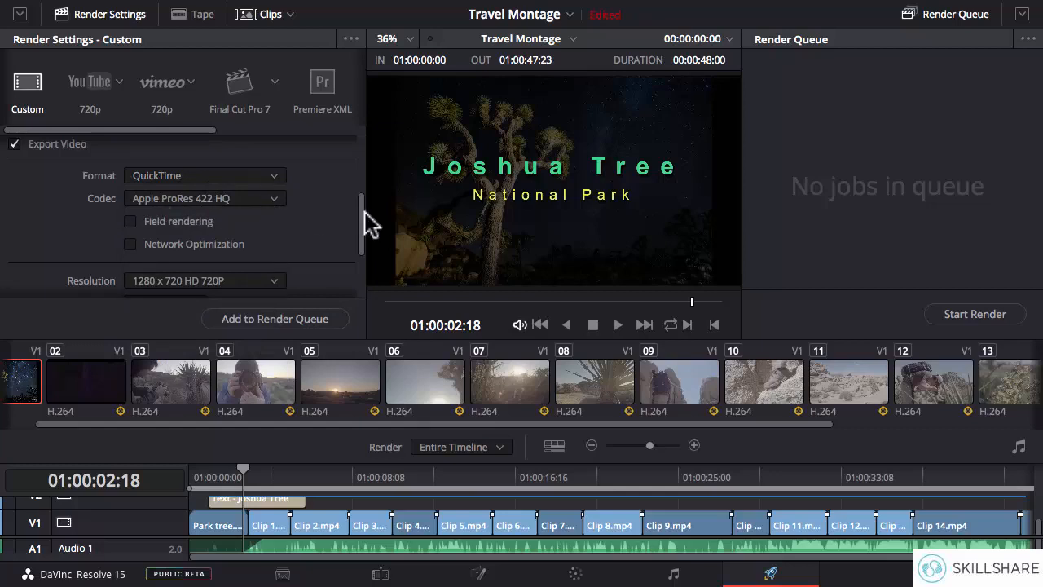
# - Set the render resolution to 1920 x 1080 HD
pyautogui.moveTo(363, 215); pyautogui.dragTo(364, 248)
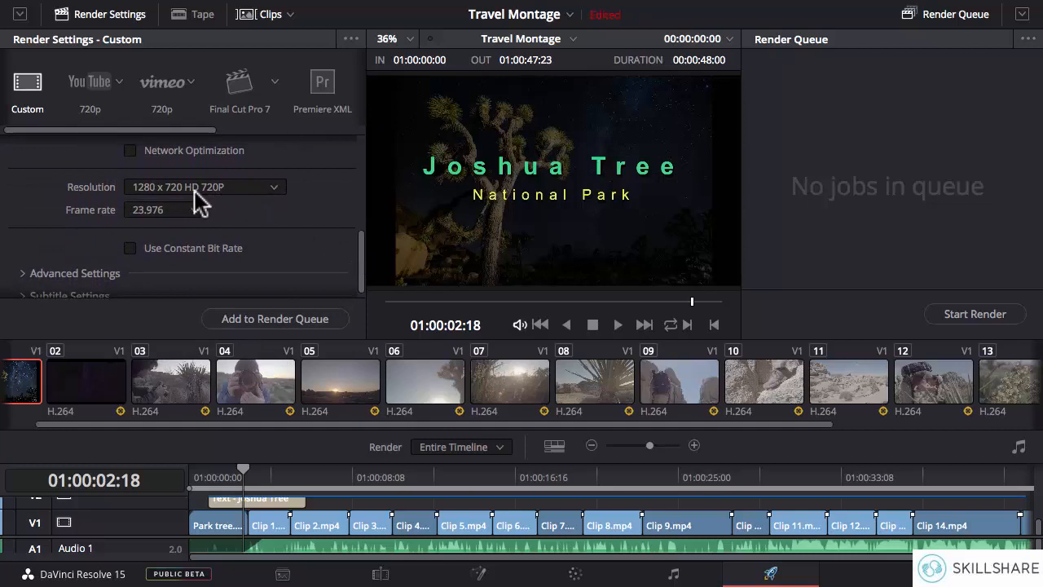
pyautogui.click(195, 193)
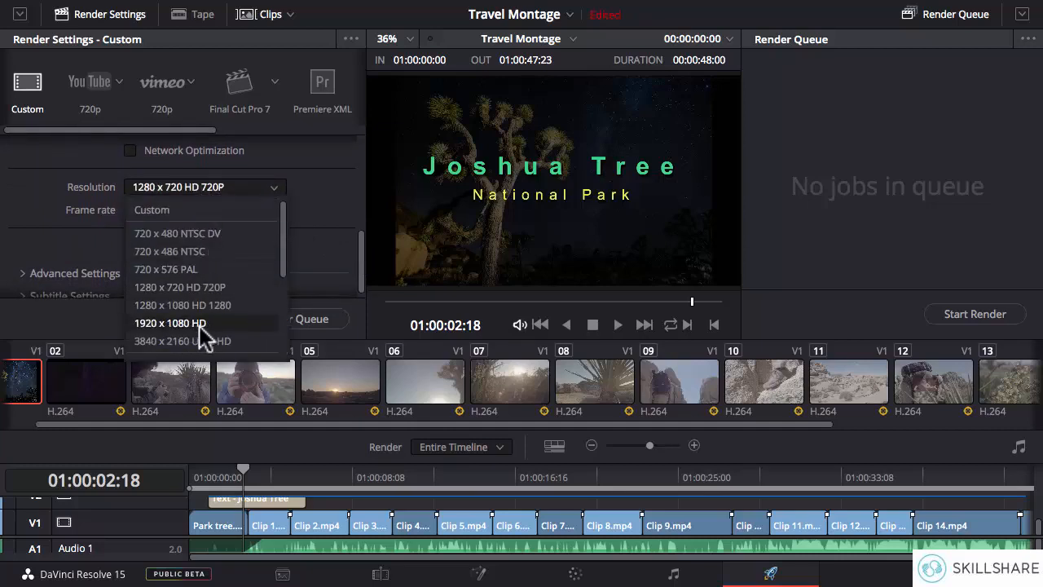
pyautogui.click(200, 324)
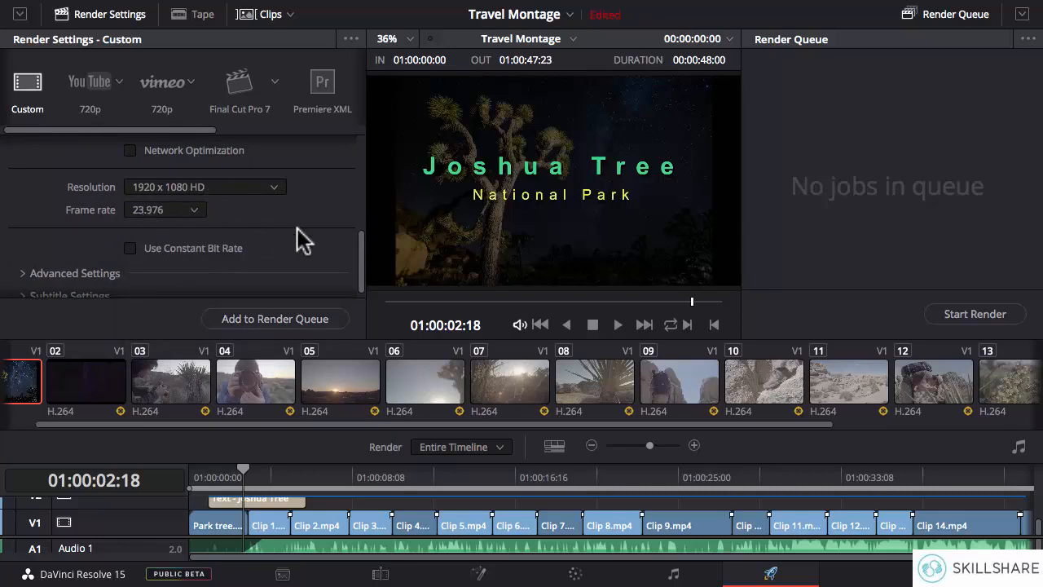
# - Add the Travel Montage to the render queue with these settings and start the render
pyautogui.moveTo(360, 255); pyautogui.dragTo(361, 285)
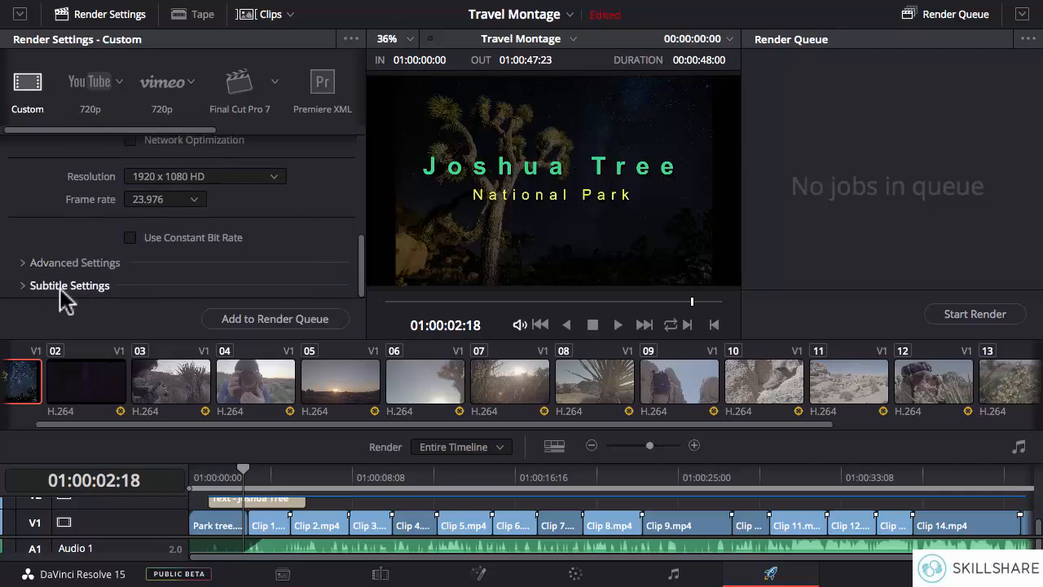
pyautogui.click(302, 325)
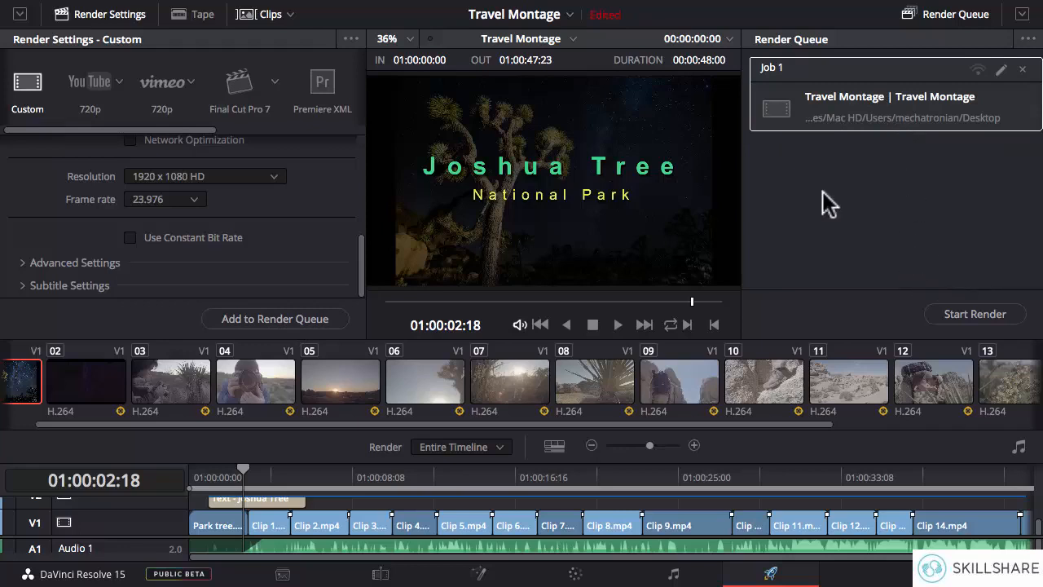
pyautogui.click(970, 314)
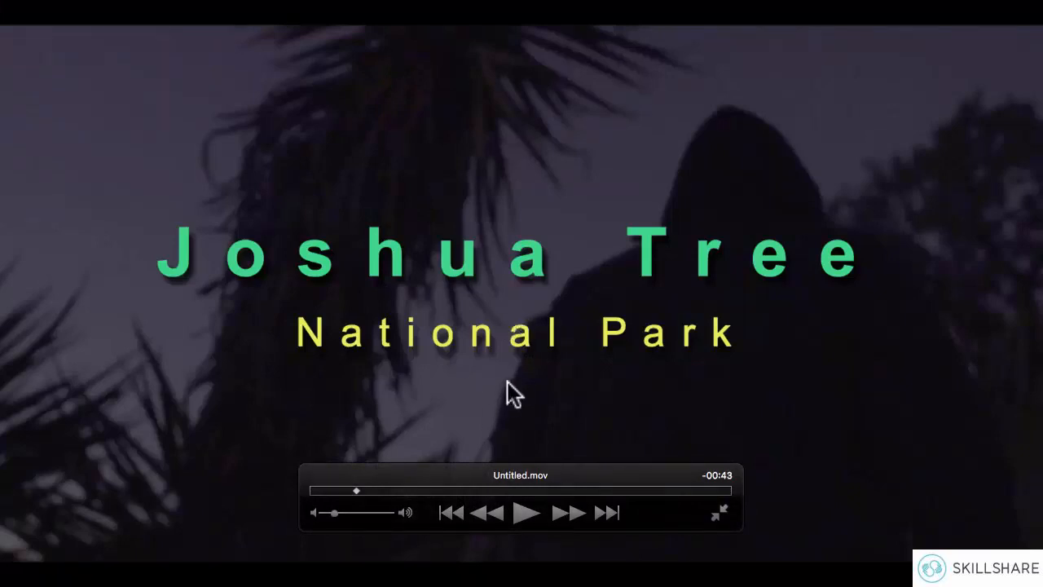
# - Play a short stretch of the rendered Untitled.mov past the Joshua Tree title and pause it
pyautogui.click(527, 513)
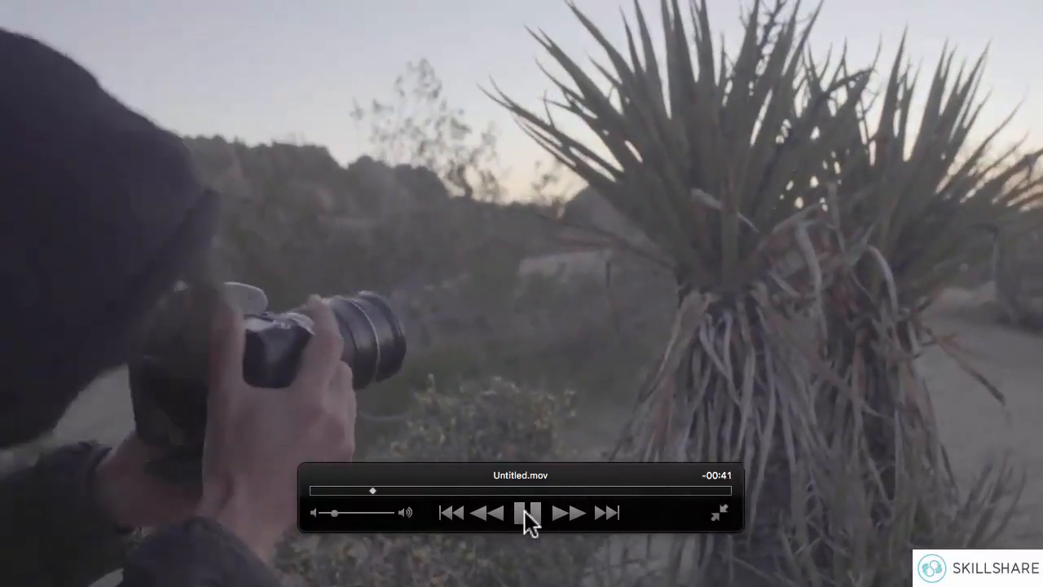
pyautogui.click(526, 514)
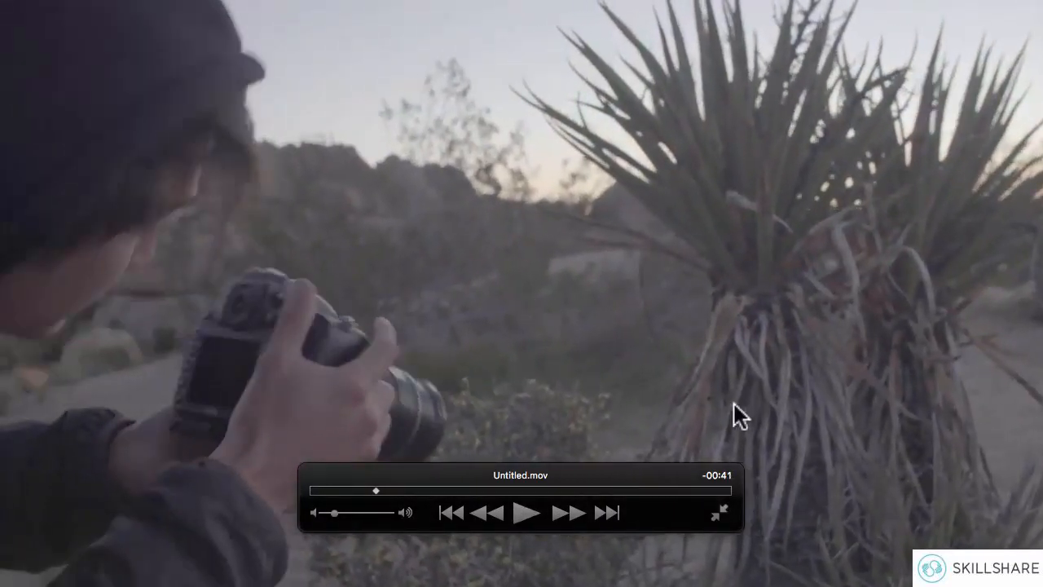
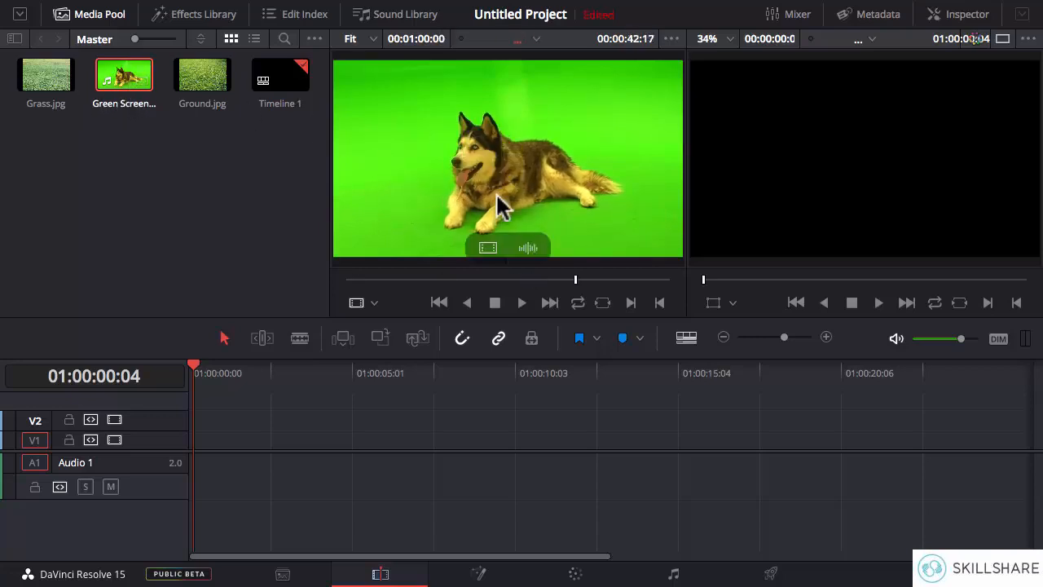
# - Place Grass.jpg and Ground.jpg back to back on V1 from the timeline's start, with Green Screen Sample.mp4 above them on V2
pyautogui.click(201, 81)
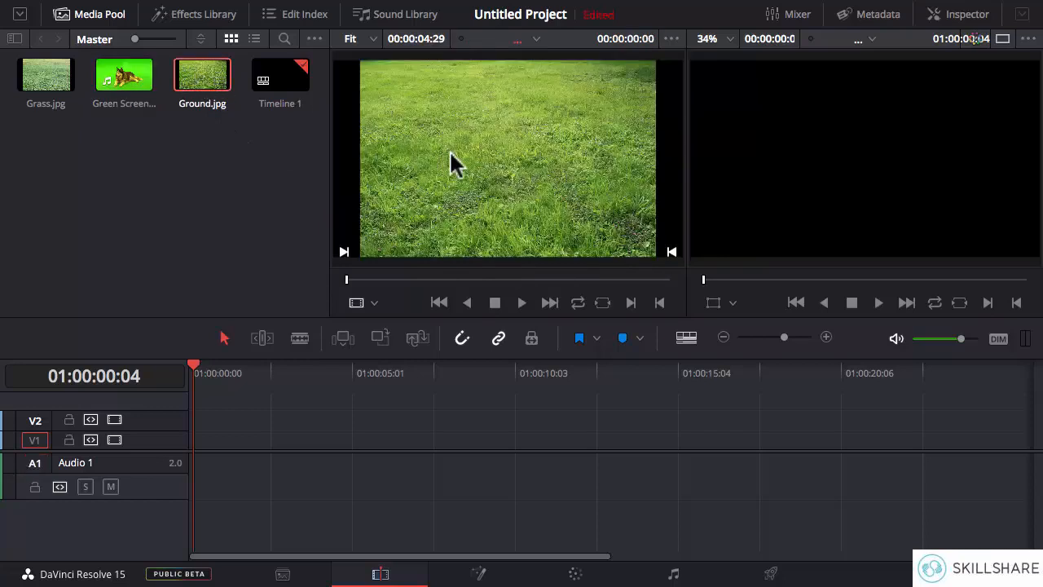
pyautogui.click(48, 86)
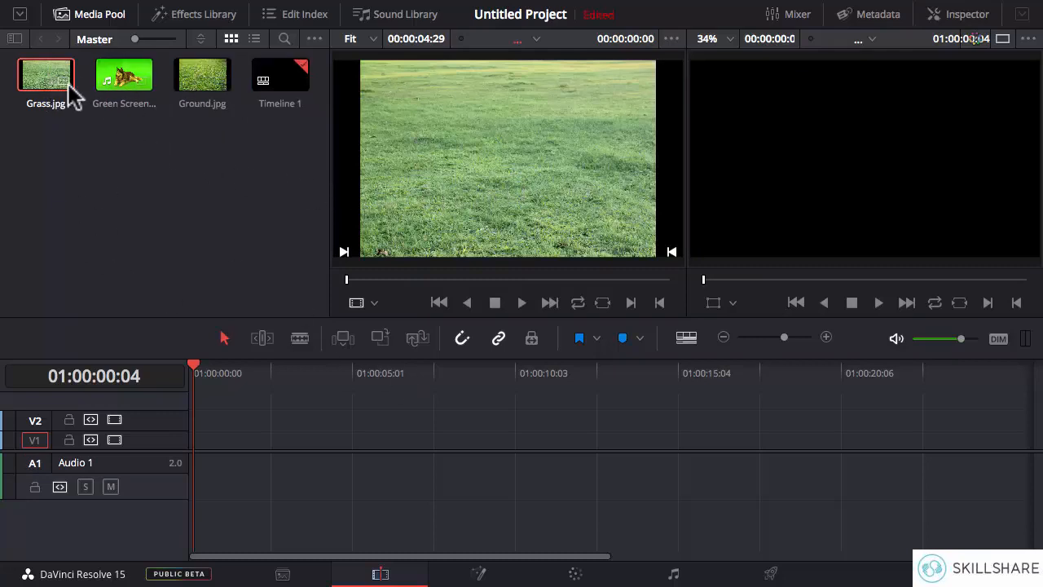
pyautogui.moveTo(49, 81); pyautogui.dragTo(192, 456)
pyautogui.moveTo(196, 365); pyautogui.dragTo(185, 363)
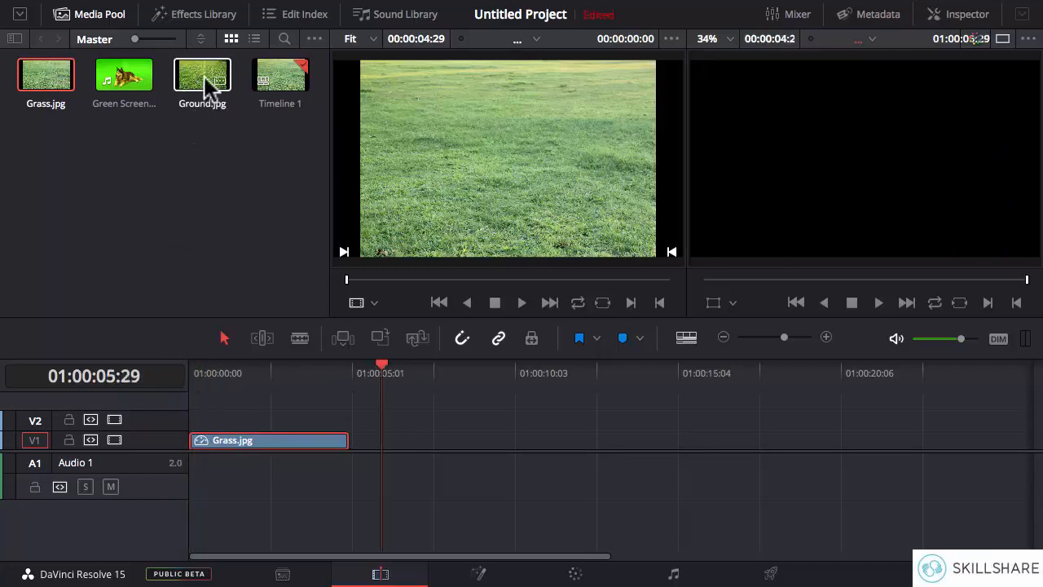
pyautogui.moveTo(207, 86); pyautogui.dragTo(345, 471)
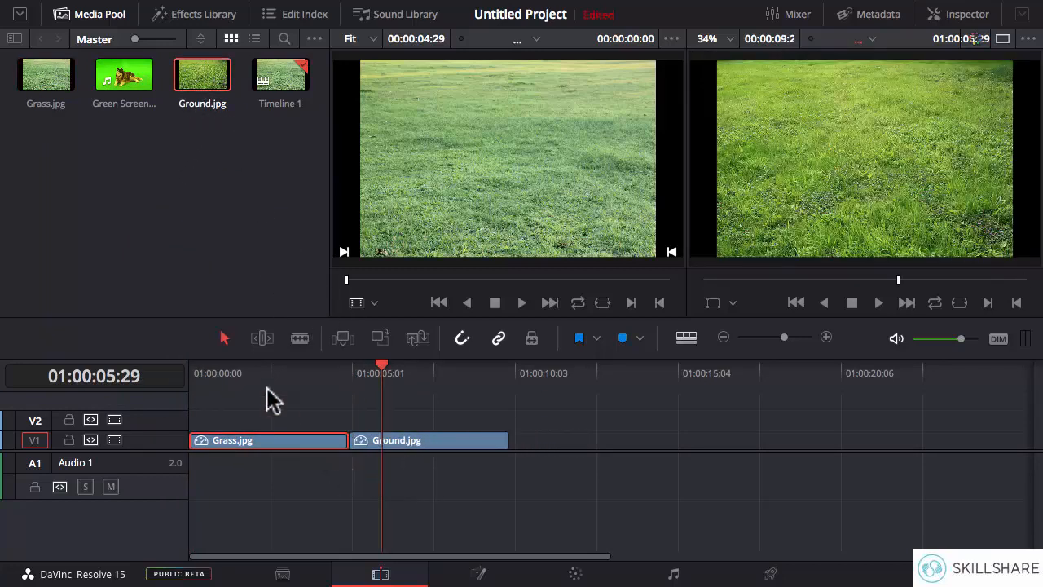
pyautogui.click(127, 75)
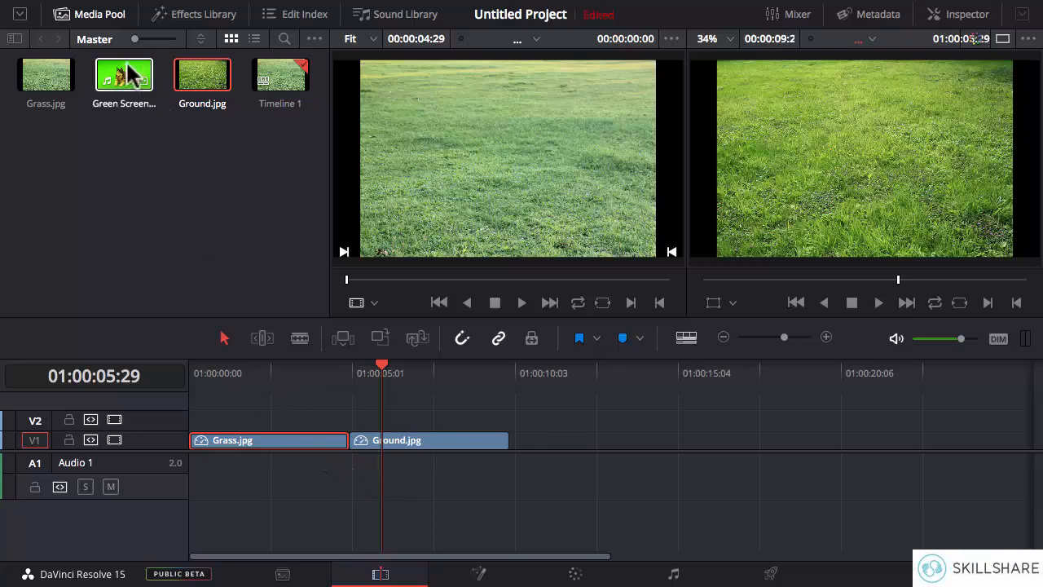
pyautogui.moveTo(126, 75); pyautogui.dragTo(192, 421)
# - Split Green Screen Sample.mp4 at 01:00:22:09 and delete the part after the cut
pyautogui.click(724, 337)
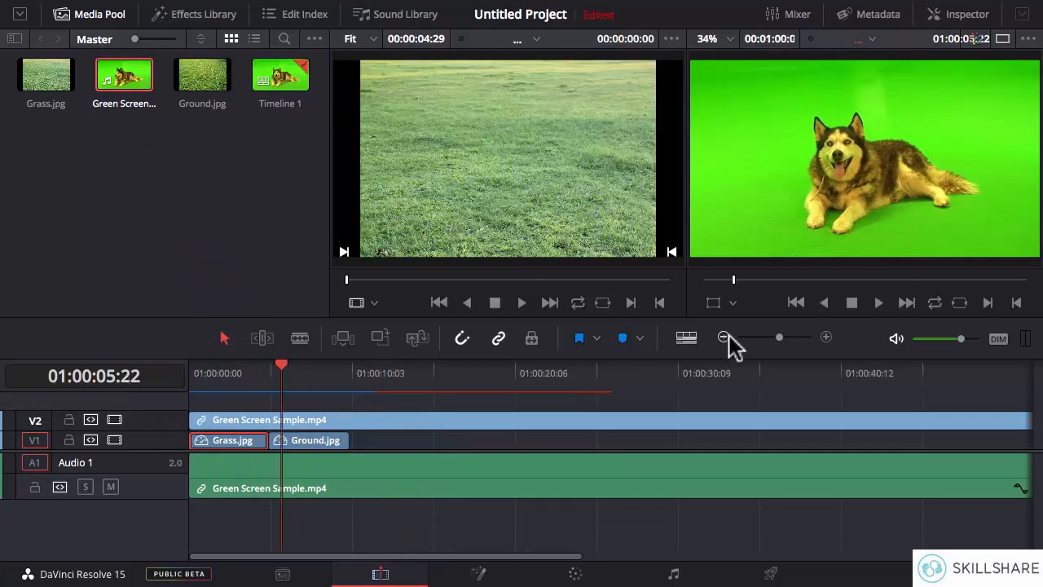
pyautogui.moveTo(285, 371); pyautogui.dragTo(548, 381)
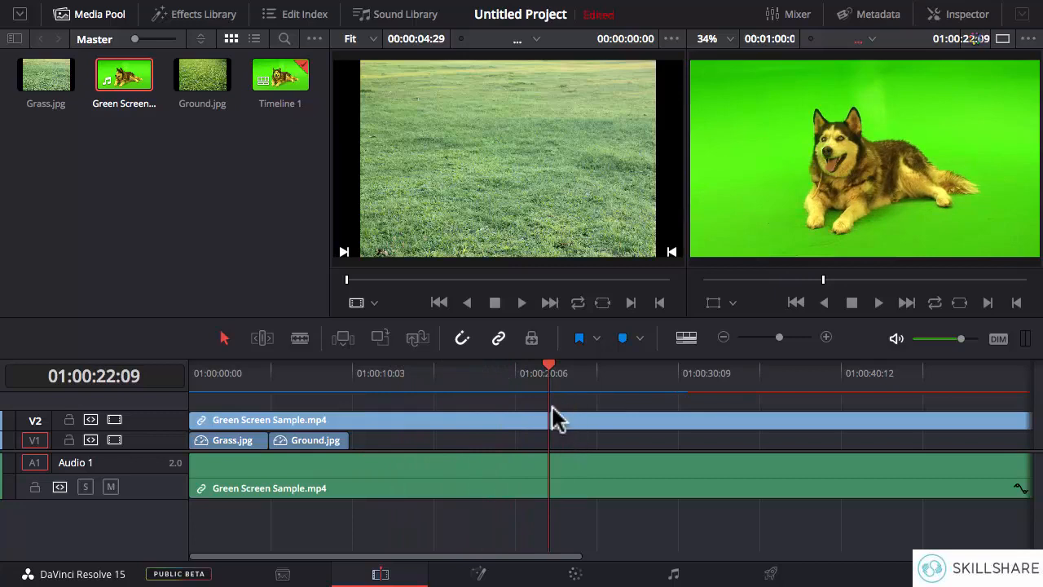
pyautogui.hotkey('ctrl', 'b')
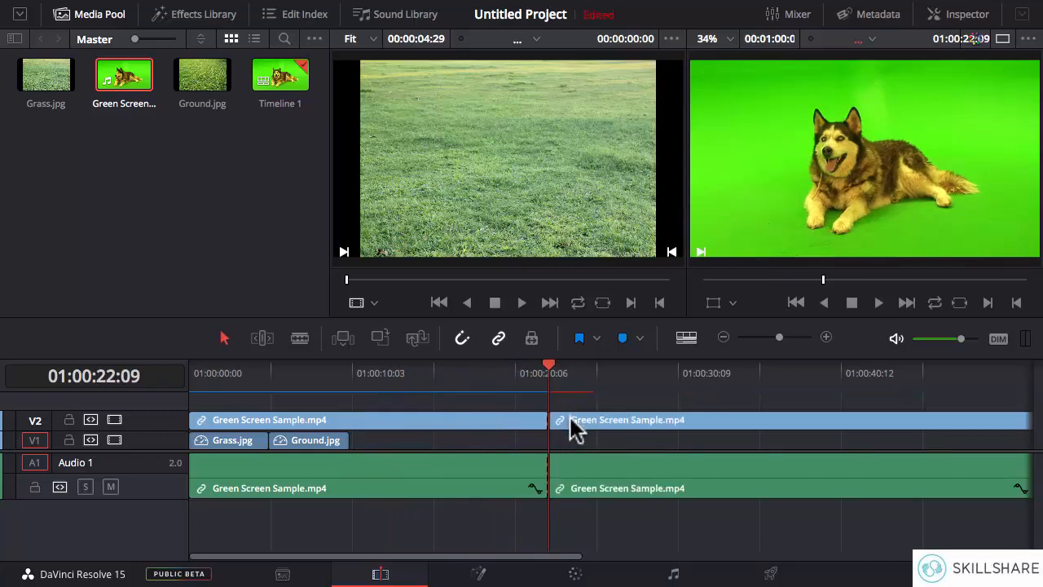
pyautogui.click(571, 424)
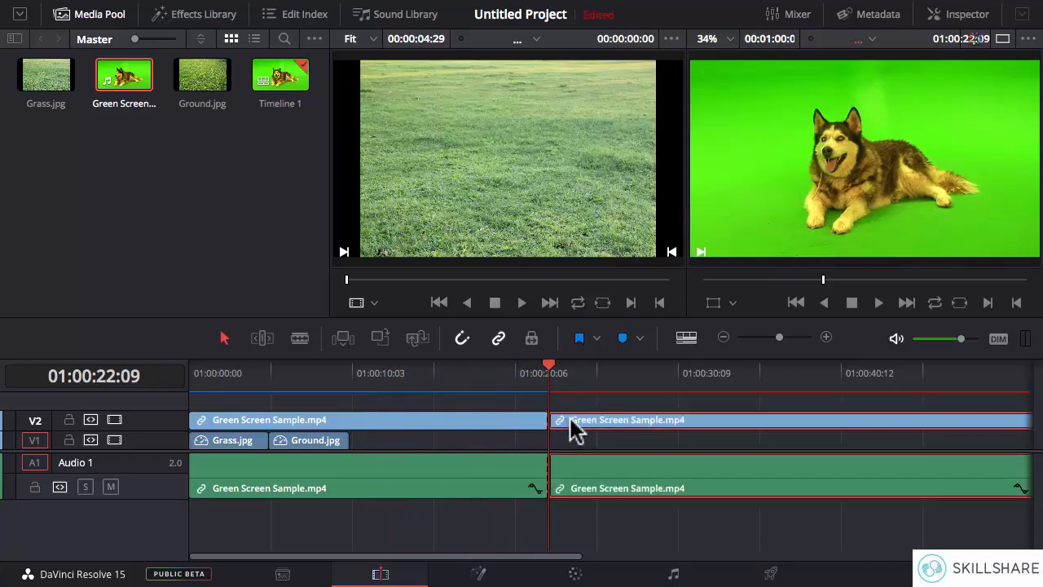
pyautogui.press('Delete')
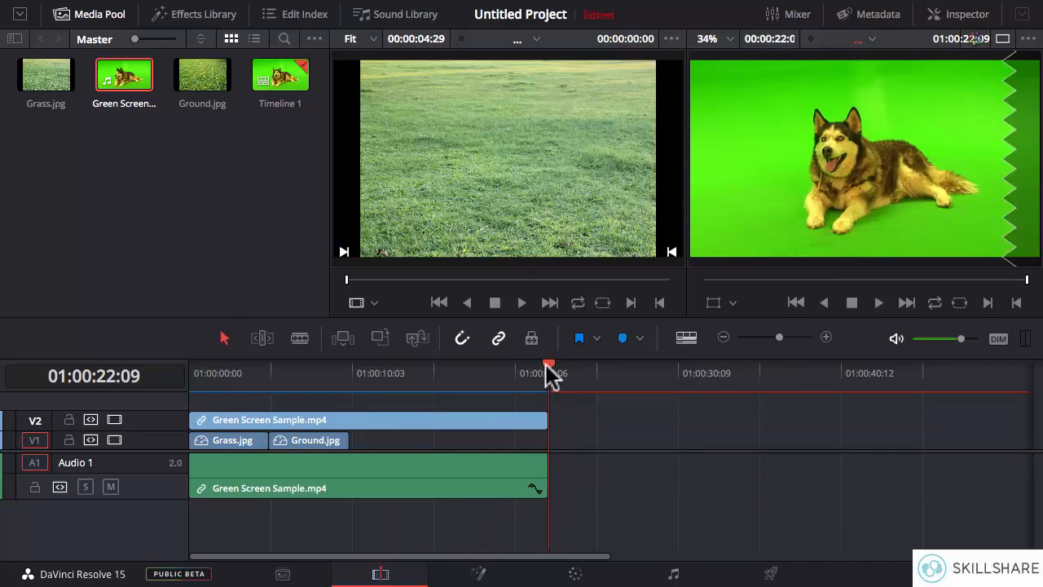
# - Split Green Screen Sample.mp4 at 01:00:11:09 and delete the part before the cut
pyautogui.moveTo(547, 375); pyautogui.dragTo(370, 368)
pyautogui.press('t')
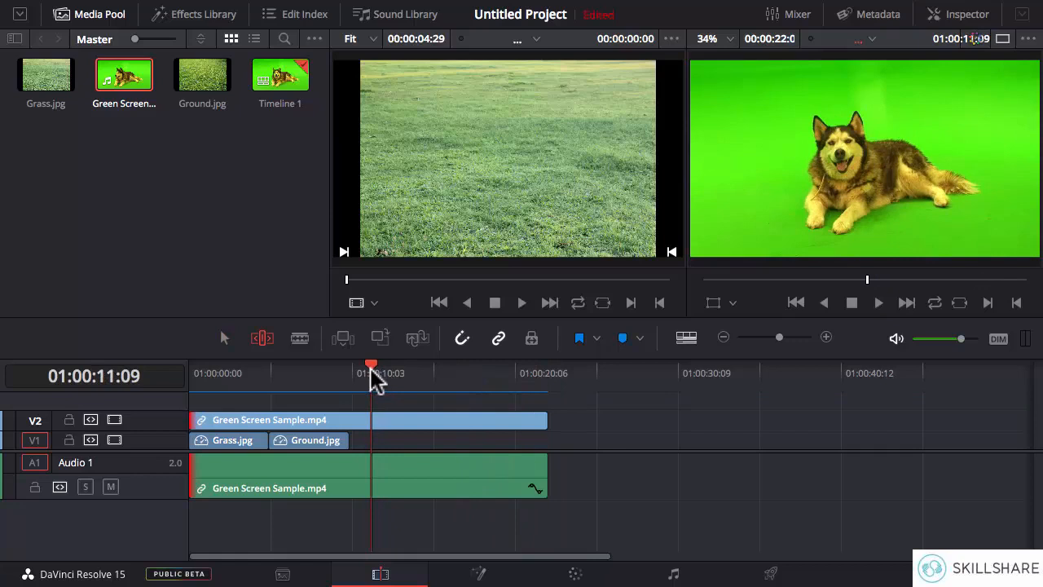
pyautogui.hotkey('ctrl', 'b')
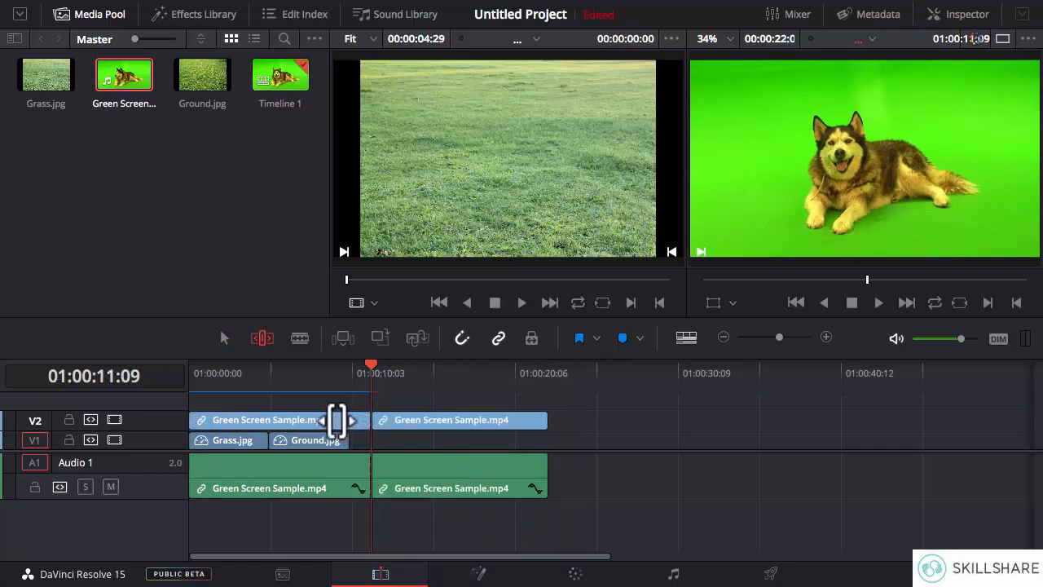
pyautogui.click(224, 337)
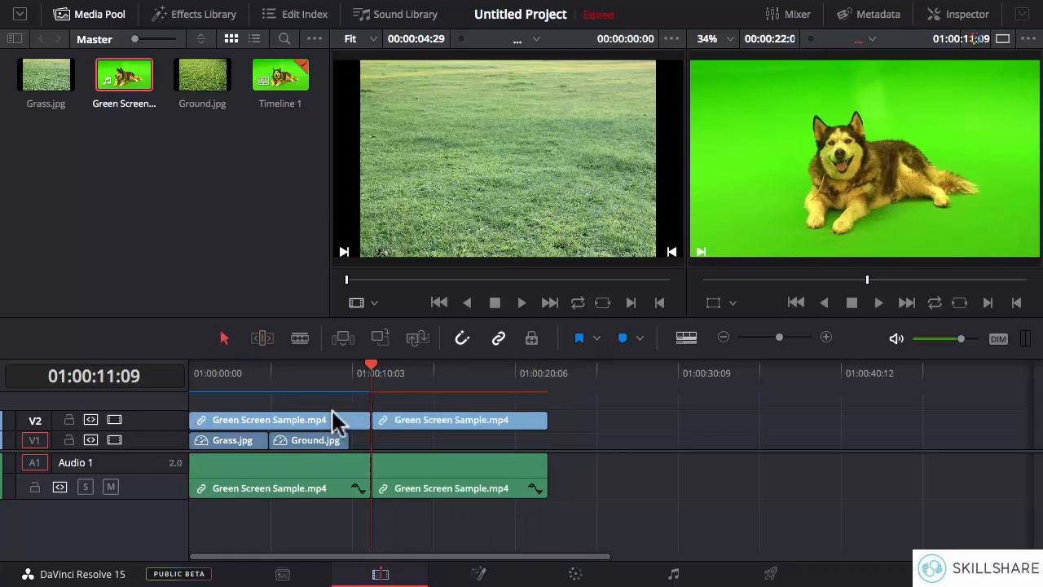
pyautogui.click(334, 423)
pyautogui.press('BackSpace')
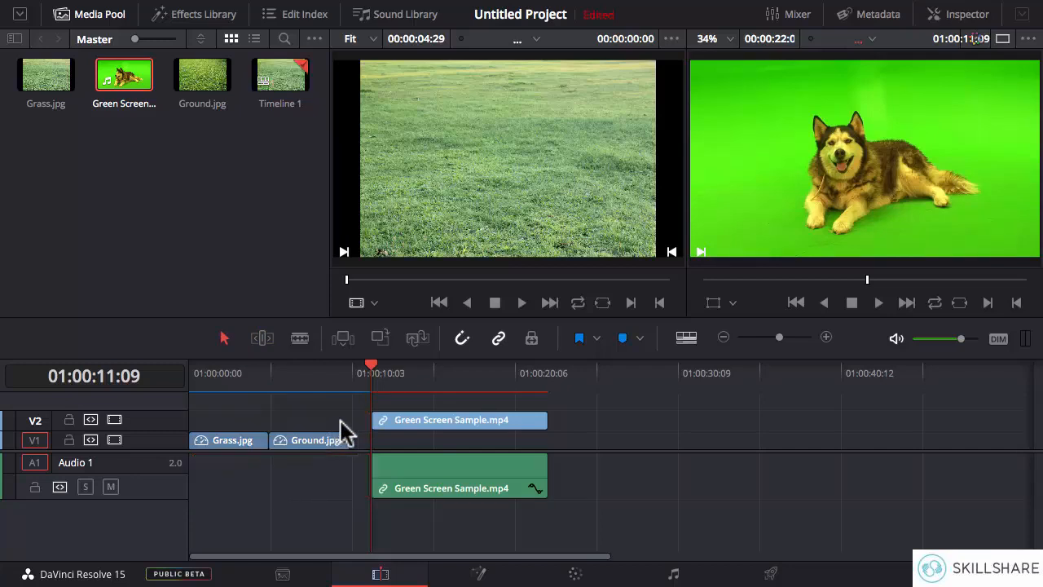
# - Move the remaining Green Screen Sample.mp4 clip to the timeline's start and trim its end level with Ground.jpg at 01:00:09:28
pyautogui.moveTo(380, 427); pyautogui.dragTo(204, 428)
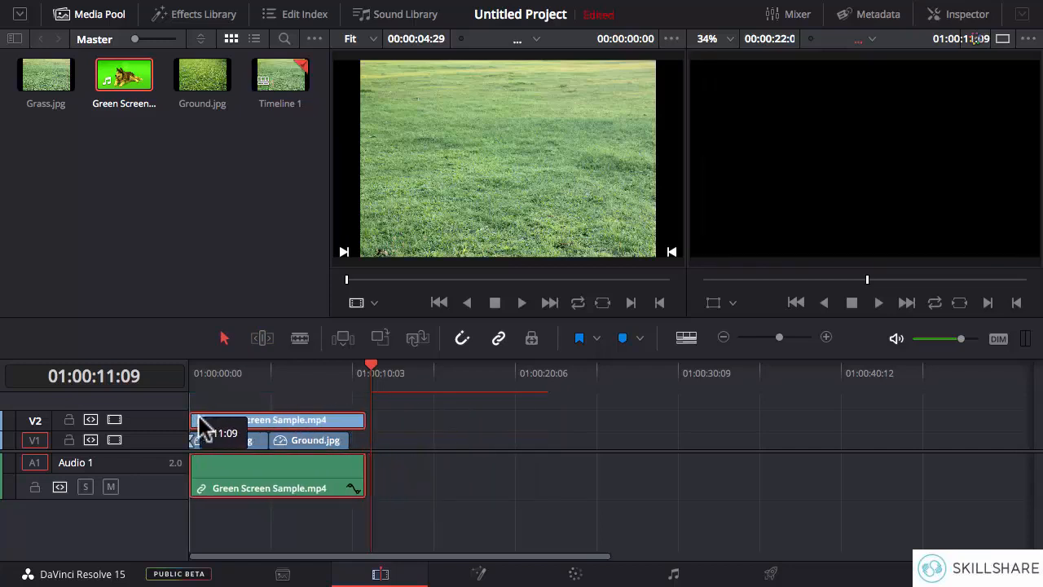
pyautogui.click(826, 337)
# - Select the green screen clip on V2, load its source for viewing, and move the playhead back one frame to 01:00:09:27
pyautogui.click(299, 444)
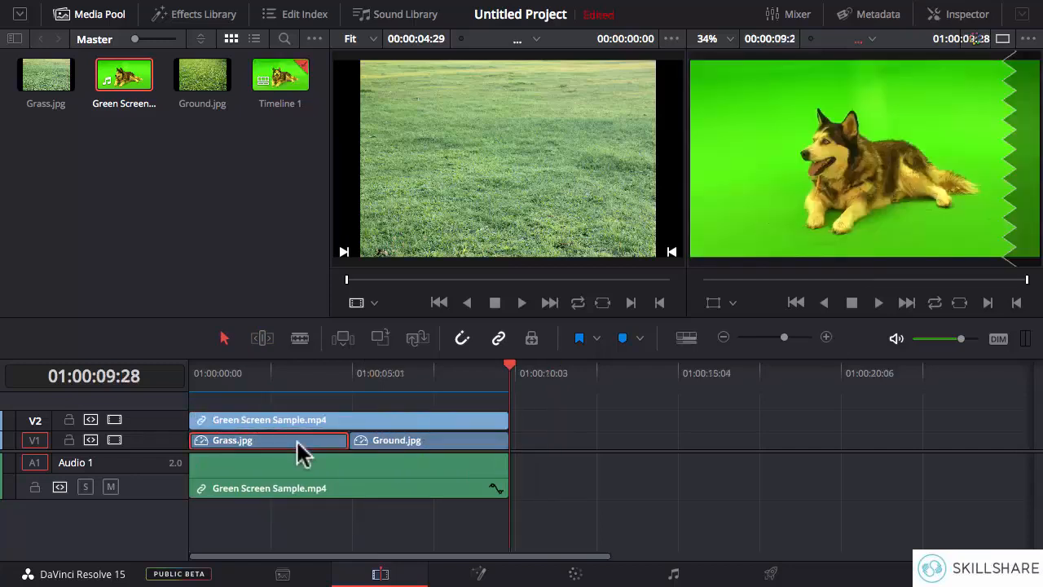
pyautogui.click(402, 440)
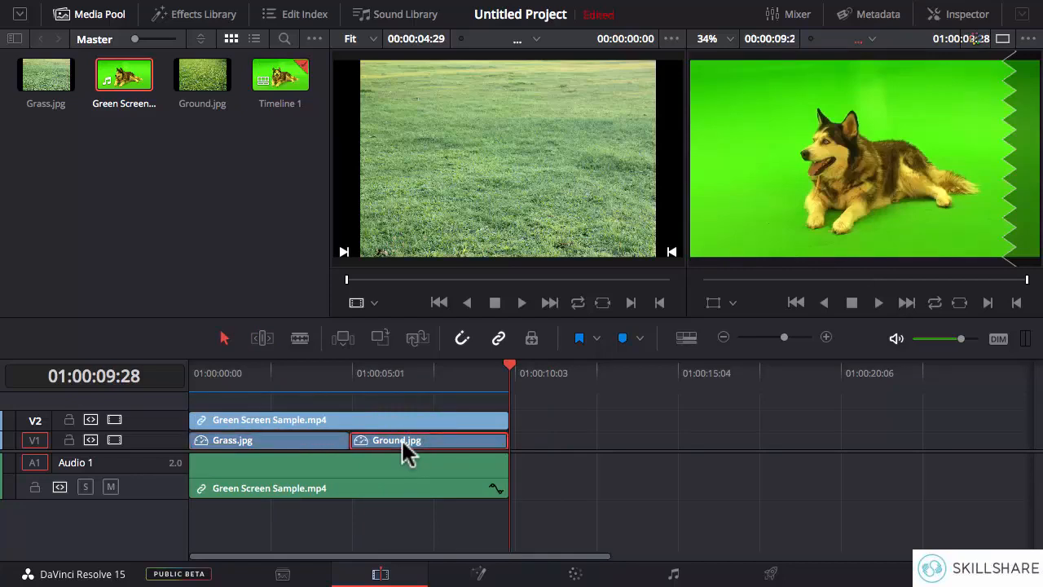
pyautogui.click(283, 440)
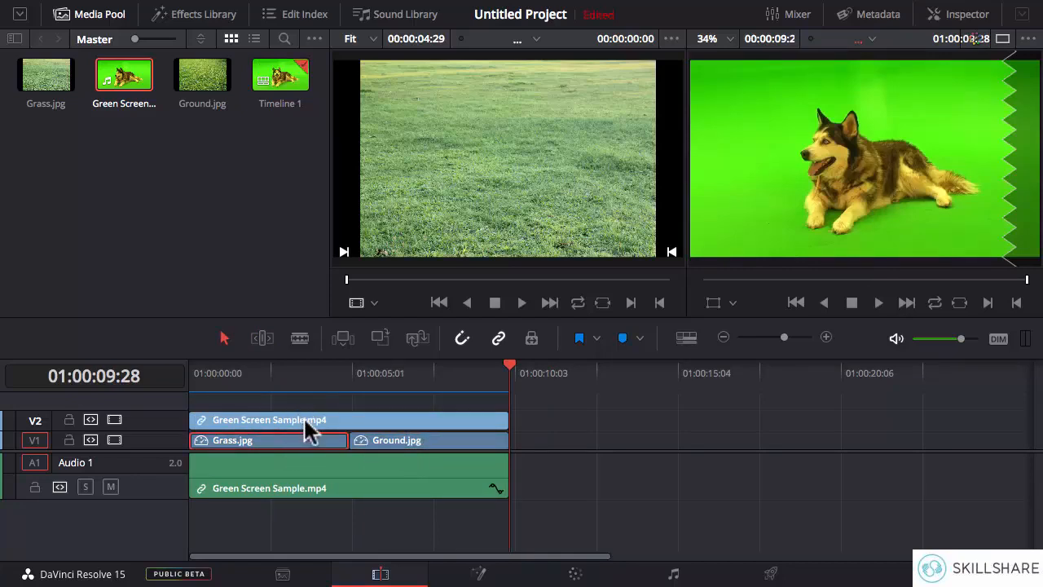
pyautogui.click(308, 422)
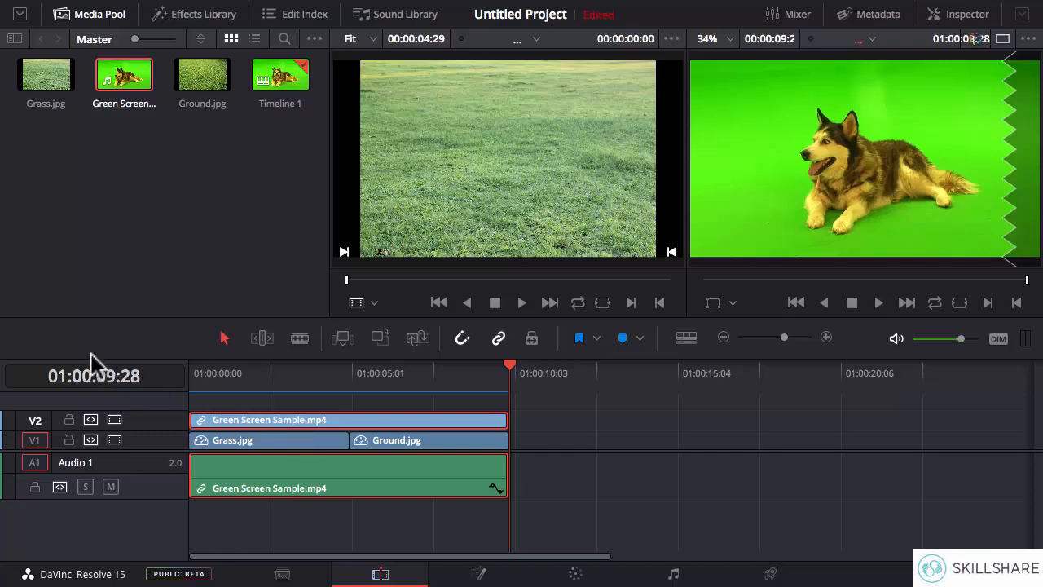
pyautogui.moveTo(128, 82); pyautogui.dragTo(481, 149)
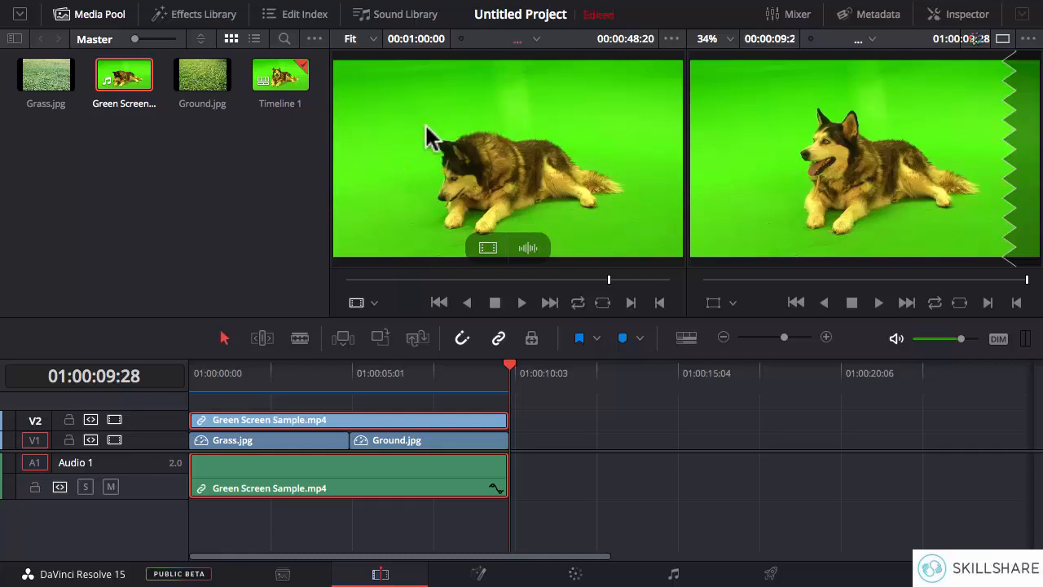
pyautogui.press('Left')
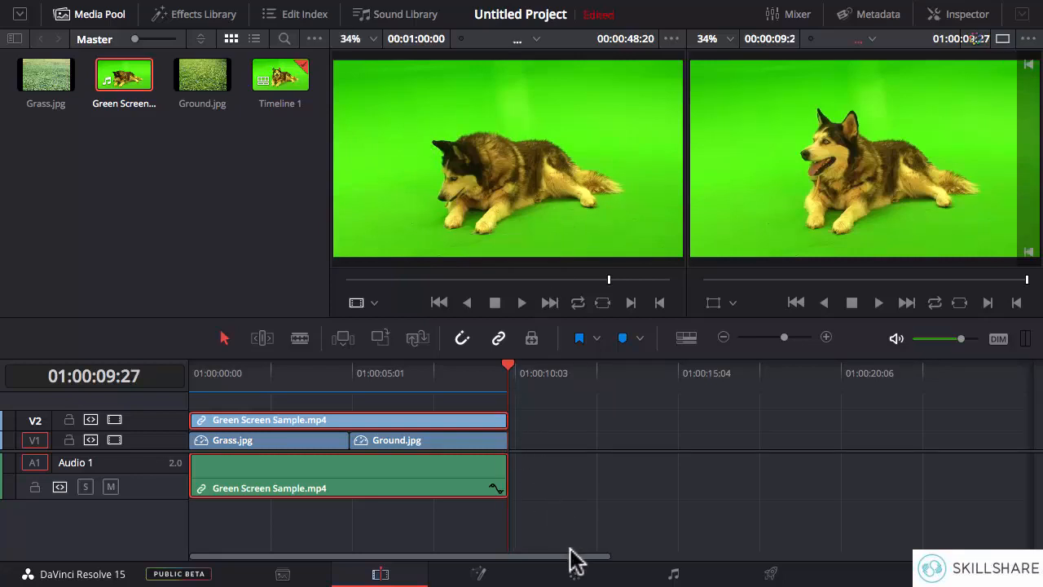
# - On the Color page, add an alpha output to the green screen clip's node graph and connect node 01's key output to it
pyautogui.click(576, 573)
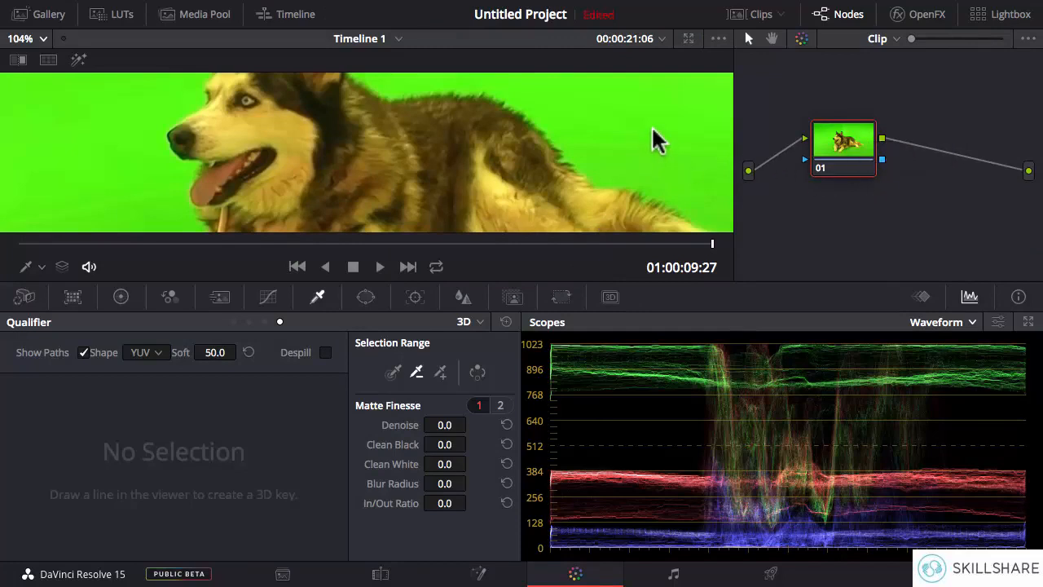
pyautogui.rightClick(924, 196)
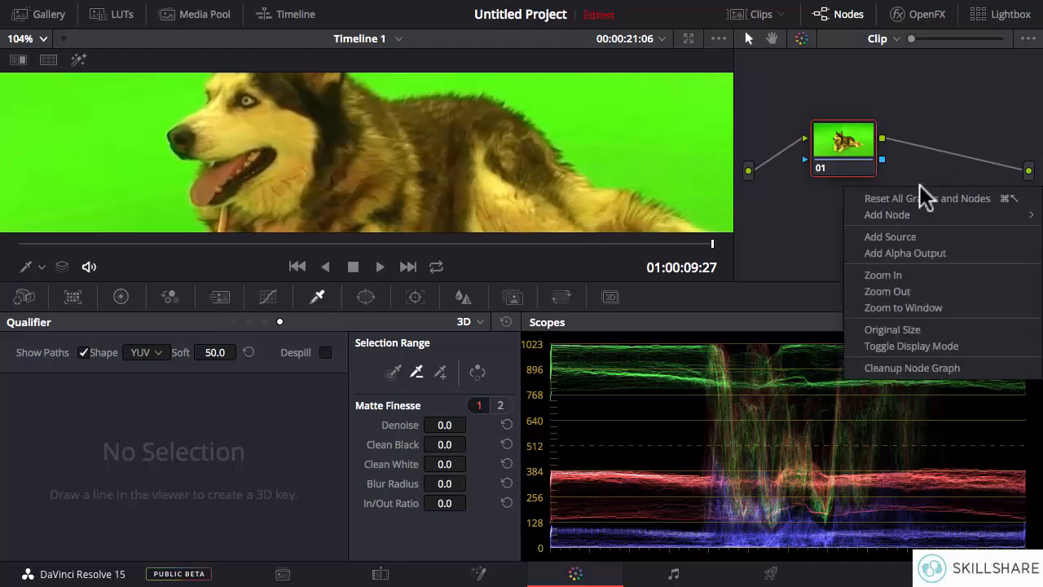
pyautogui.click(905, 253)
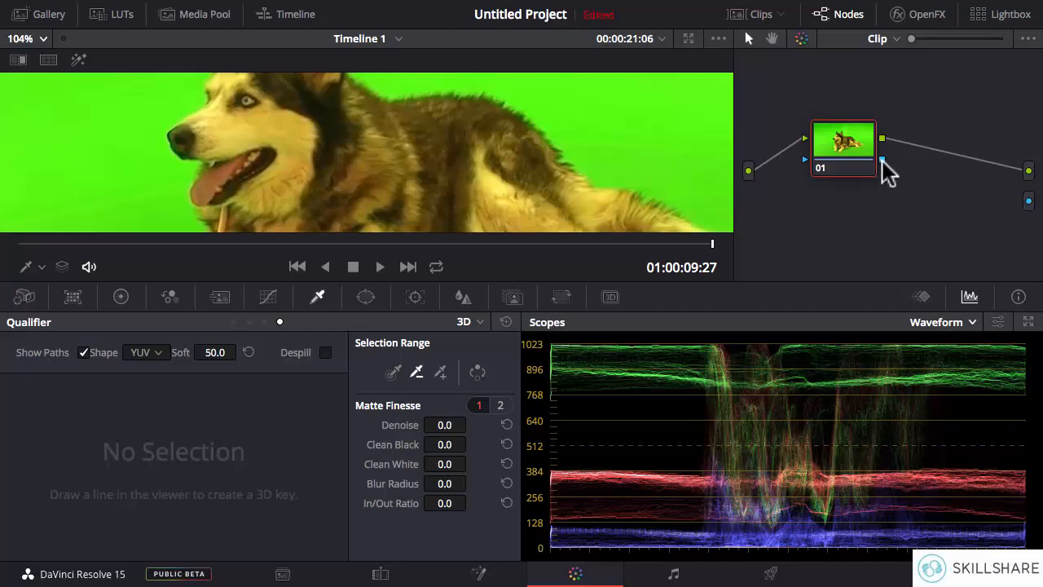
pyautogui.moveTo(882, 159); pyautogui.dragTo(1029, 201)
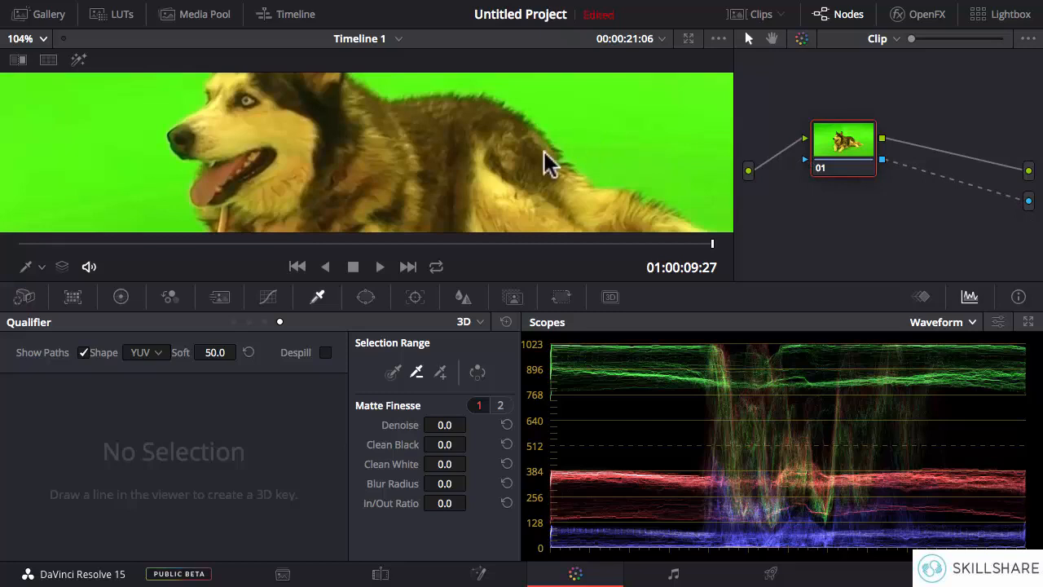
# - Fit the whole dog frame in the viewer at 27% and set the Qualifier to 3D mode
pyautogui.scroll(-4, 548, 163)
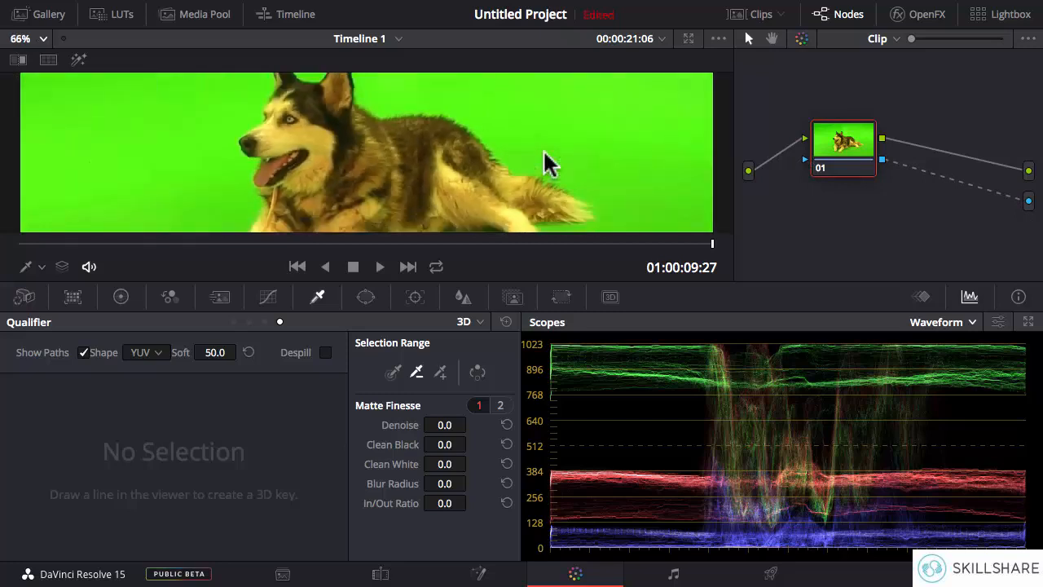
pyautogui.scroll(-2, 547, 163)
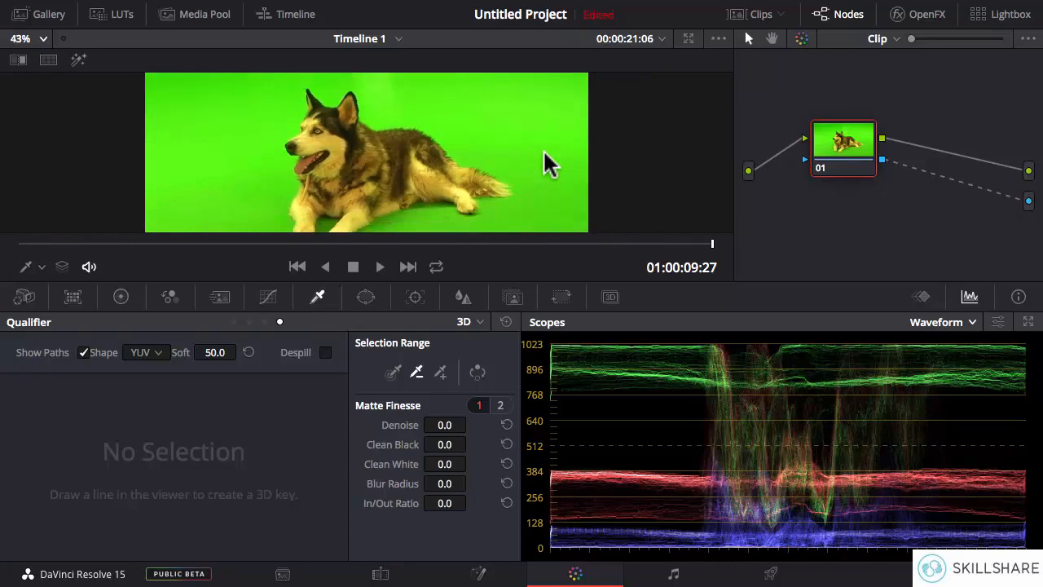
pyautogui.scroll(-1, 548, 163)
pyautogui.click(24, 297)
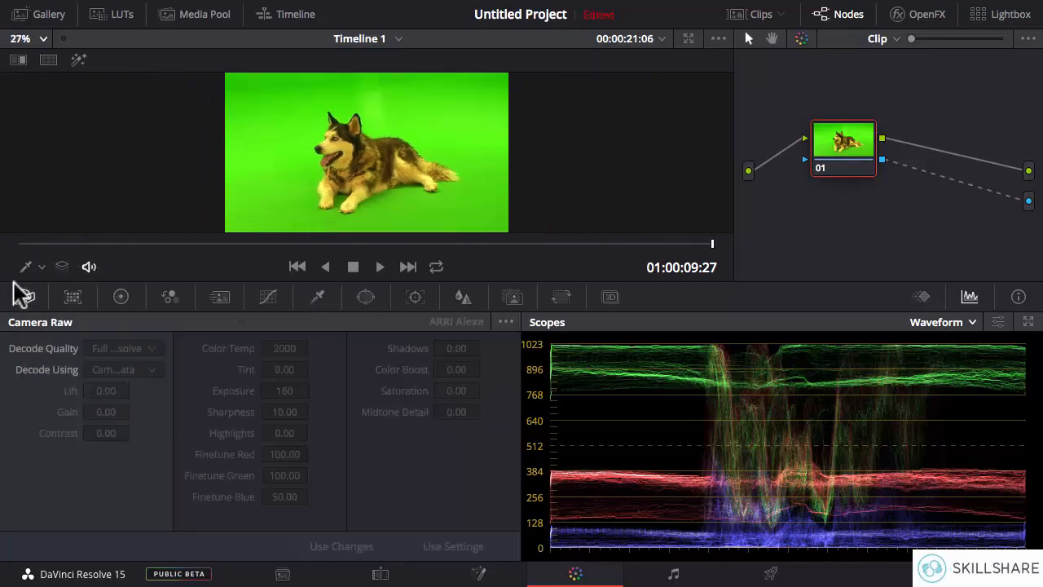
pyautogui.click(319, 300)
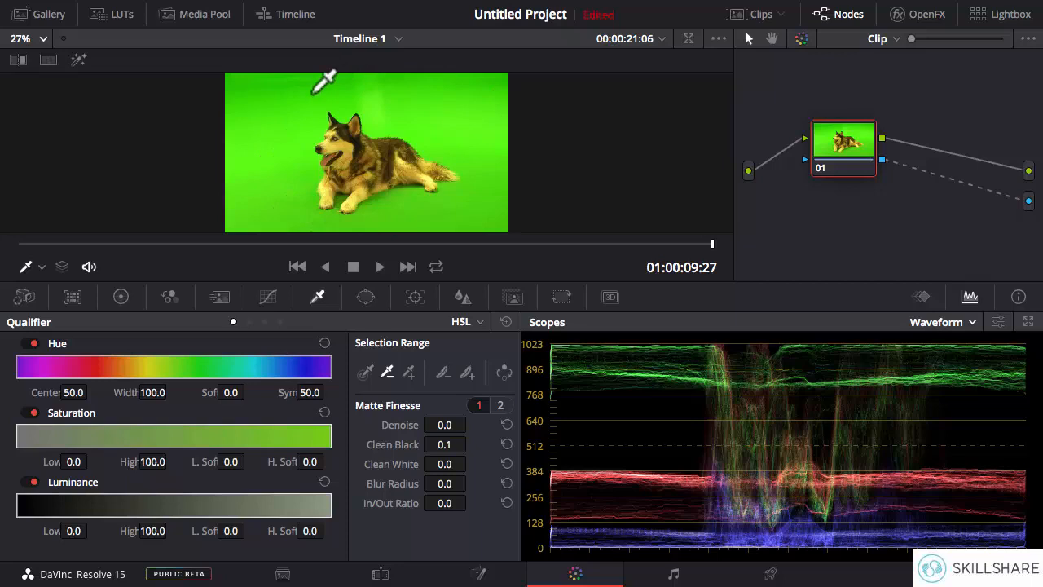
pyautogui.click(477, 322)
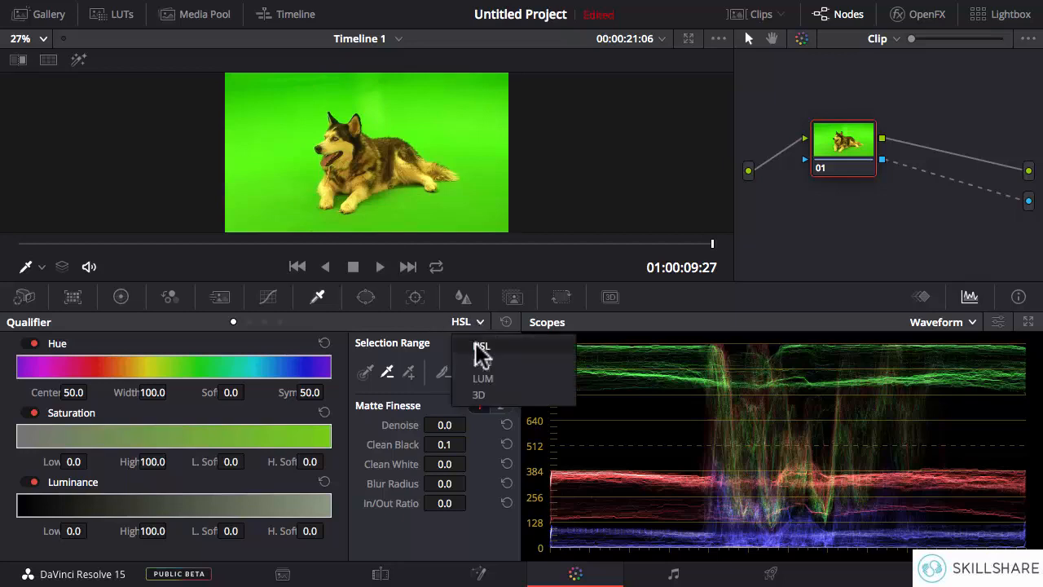
pyautogui.click(479, 395)
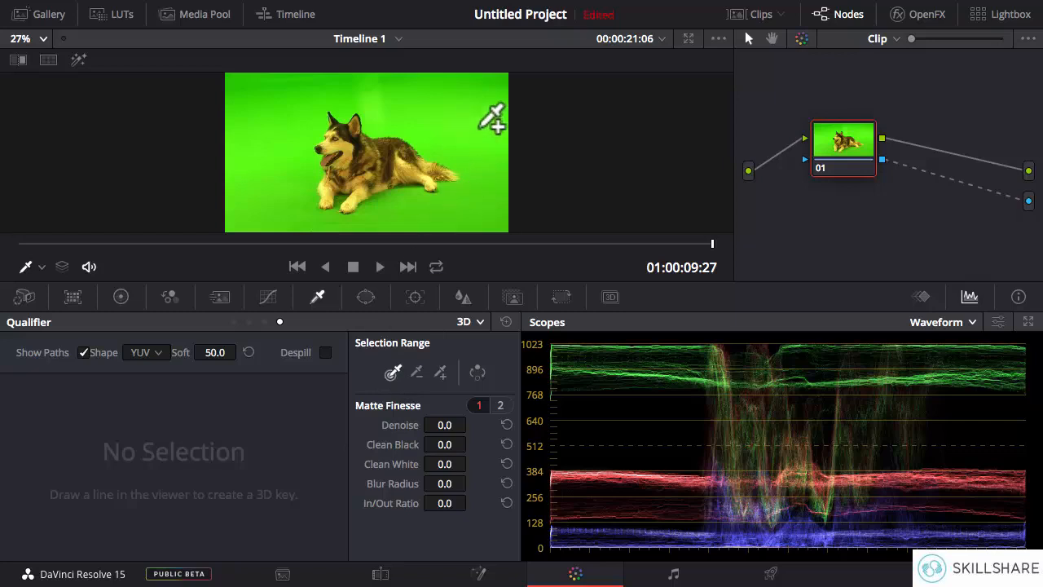
# - Sample the green background for the 3D key with strokes around the dog and along the frame's upper edge
pyautogui.moveTo(483, 126)
pyautogui.mouseDown()
pyautogui.moveTo(450, 105)
pyautogui.moveTo(329, 87)
pyautogui.moveTo(285, 95)
pyautogui.moveTo(240, 118)
pyautogui.moveTo(233, 149)
pyautogui.mouseUp()
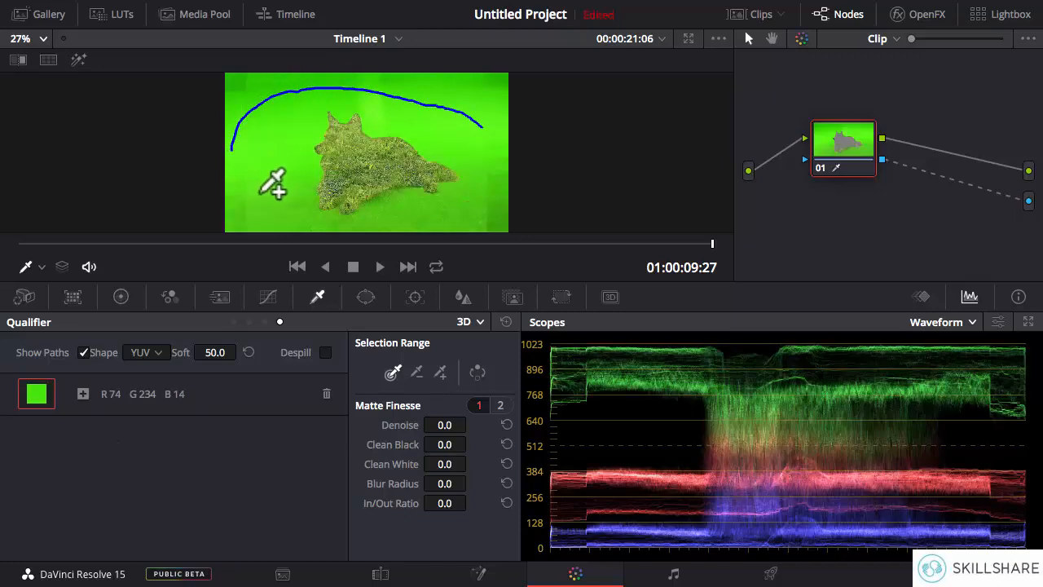
pyautogui.moveTo(263, 194)
pyautogui.mouseDown()
pyautogui.moveTo(336, 223)
pyautogui.moveTo(472, 219)
pyautogui.moveTo(497, 154)
pyautogui.mouseUp()
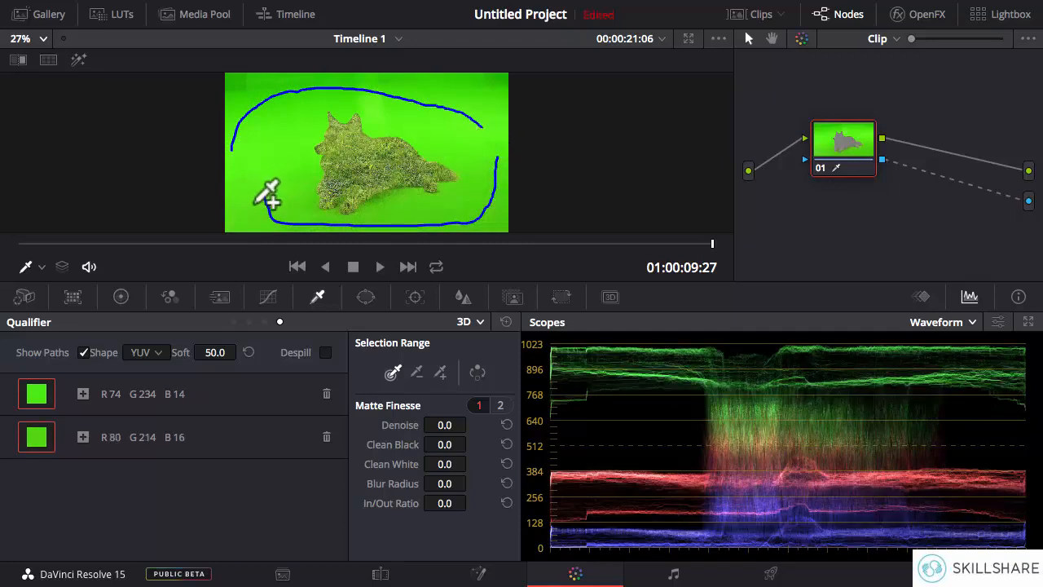
pyautogui.moveTo(242, 209); pyautogui.dragTo(291, 131)
pyautogui.moveTo(263, 88)
pyautogui.mouseDown()
pyautogui.moveTo(240, 89)
pyautogui.moveTo(260, 65)
pyautogui.moveTo(277, 68)
pyautogui.mouseUp()
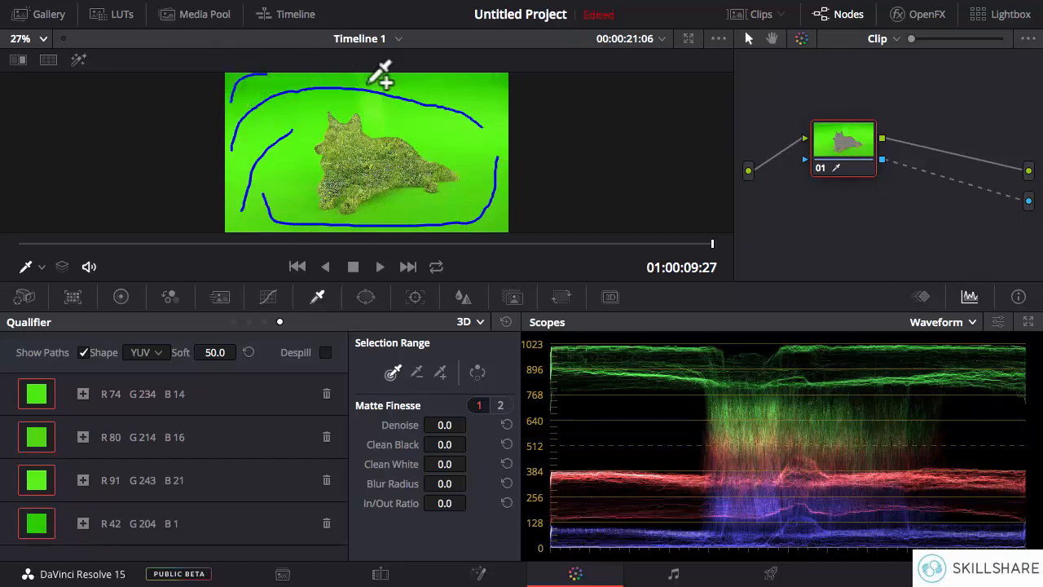
pyautogui.moveTo(362, 83); pyautogui.dragTo(420, 79)
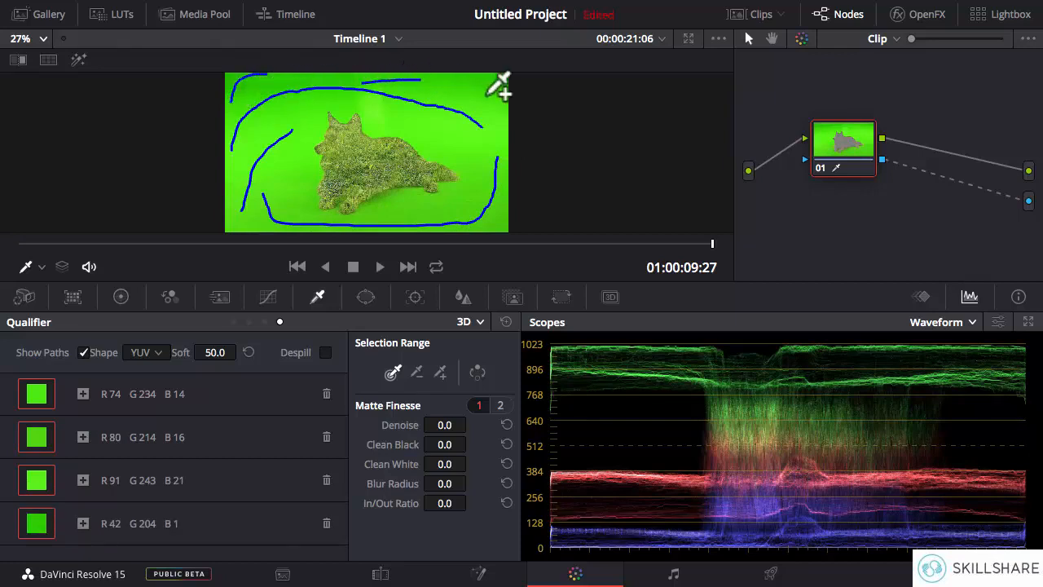
pyautogui.moveTo(491, 86); pyautogui.dragTo(454, 90)
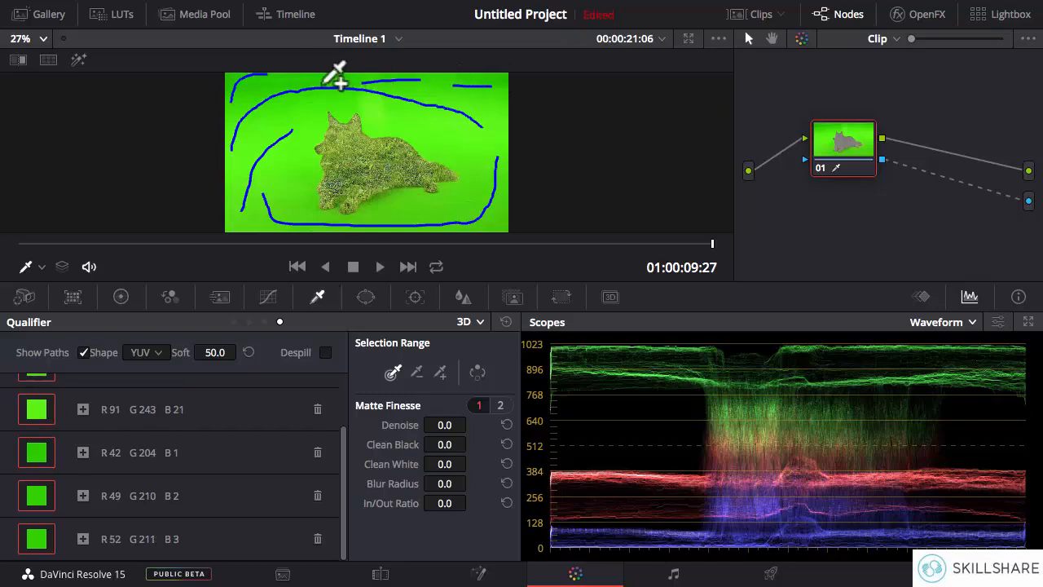
pyautogui.moveTo(307, 104)
pyautogui.mouseDown()
pyautogui.moveTo(363, 92)
pyautogui.moveTo(428, 111)
pyautogui.moveTo(479, 167)
pyautogui.moveTo(471, 192)
pyautogui.moveTo(440, 215)
pyautogui.mouseUp()
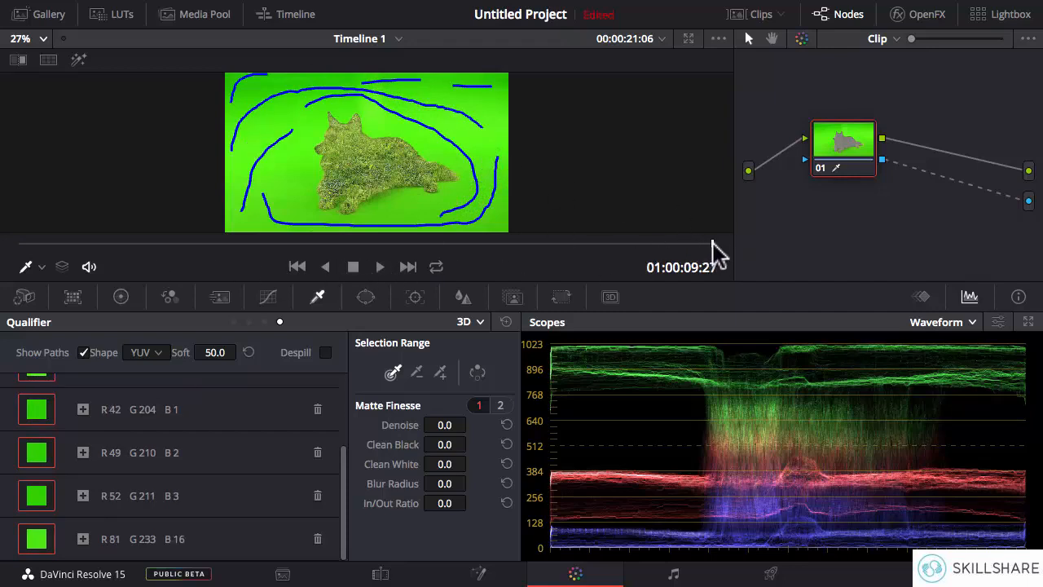
# - At 01:00:09:25, add green samples beside the dog's front, above its head and along the frame's upper edge
pyautogui.moveTo(710, 243)
pyautogui.mouseDown()
pyautogui.moveTo(361, 264)
pyautogui.moveTo(88, 249)
pyautogui.moveTo(563, 264)
pyautogui.moveTo(709, 251)
pyautogui.mouseUp()
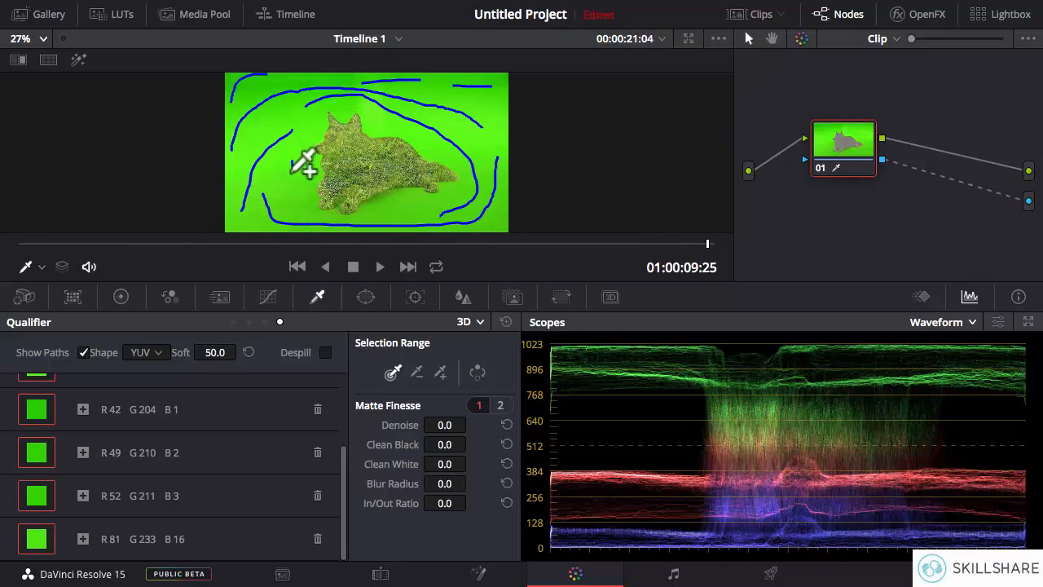
pyautogui.moveTo(320, 198)
pyautogui.mouseDown()
pyautogui.moveTo(296, 202)
pyautogui.moveTo(282, 168)
pyautogui.moveTo(291, 155)
pyautogui.moveTo(279, 161)
pyautogui.mouseUp()
pyautogui.moveTo(281, 113); pyautogui.dragTo(258, 136)
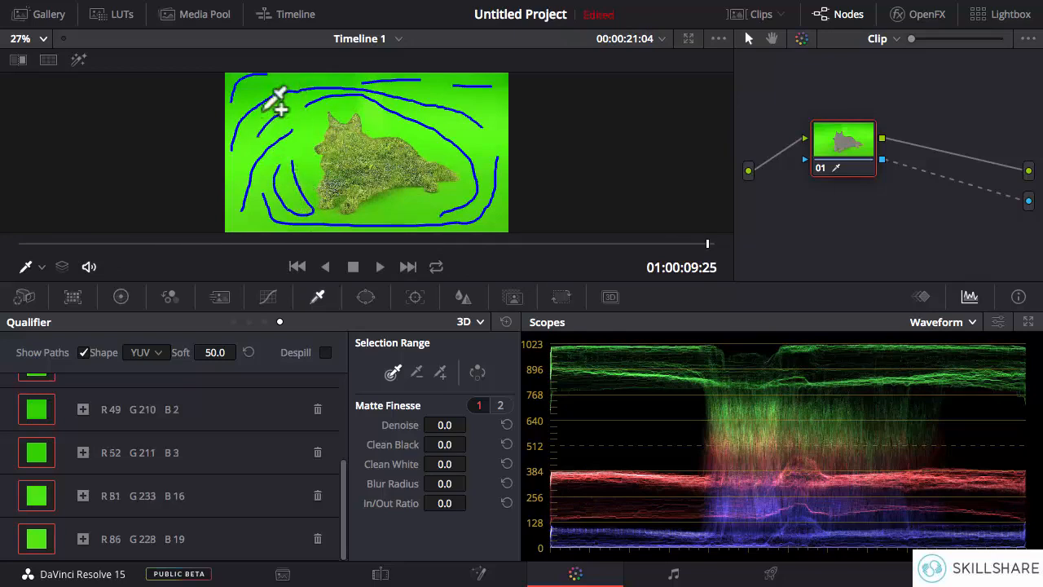
pyautogui.moveTo(270, 85); pyautogui.dragTo(359, 79)
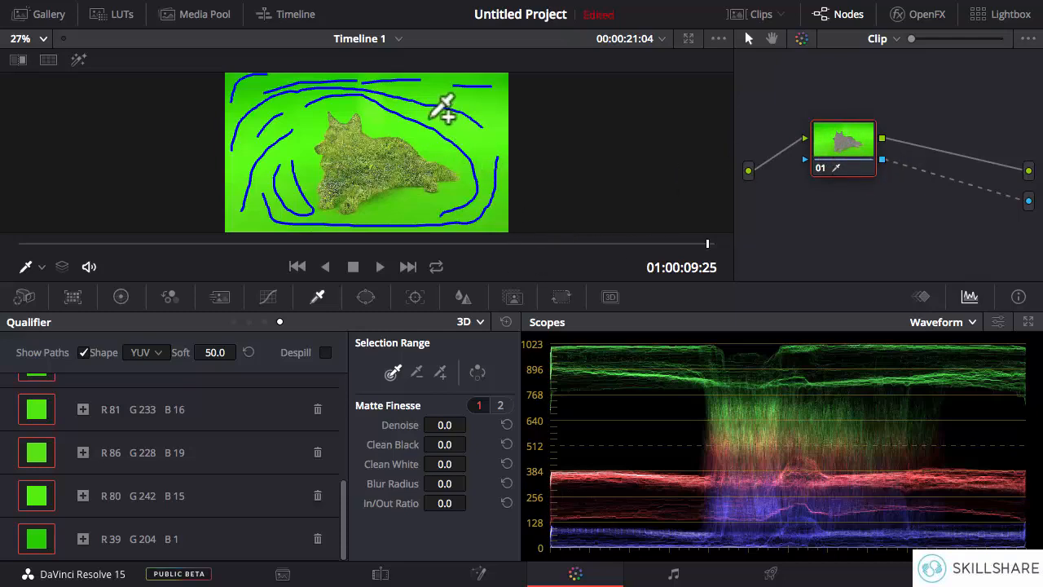
# - Invert the key selection and add samples of the shadowed green below the dog's belly and hind legs
pyautogui.click(476, 372)
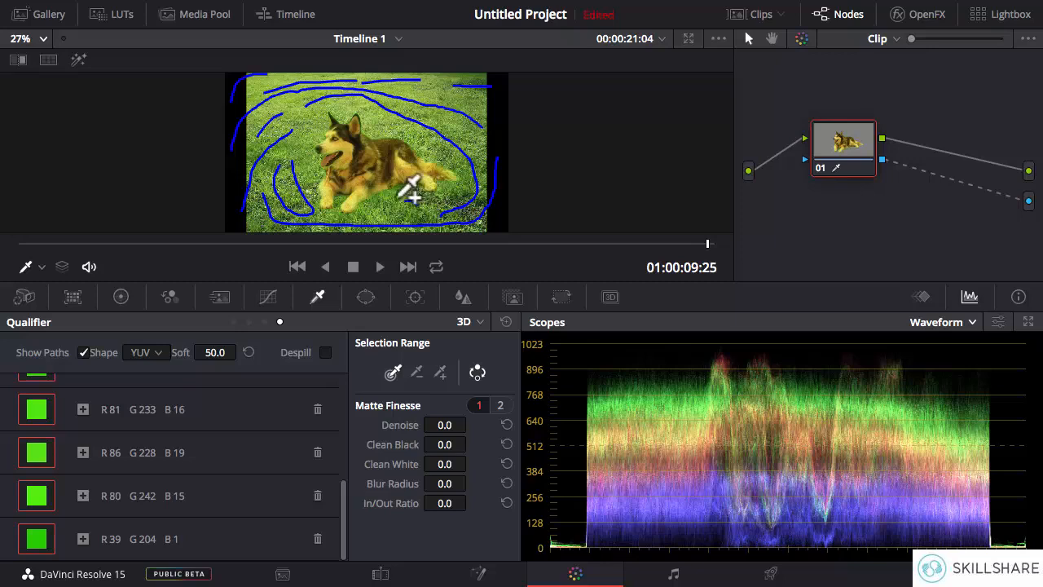
pyautogui.click(426, 204)
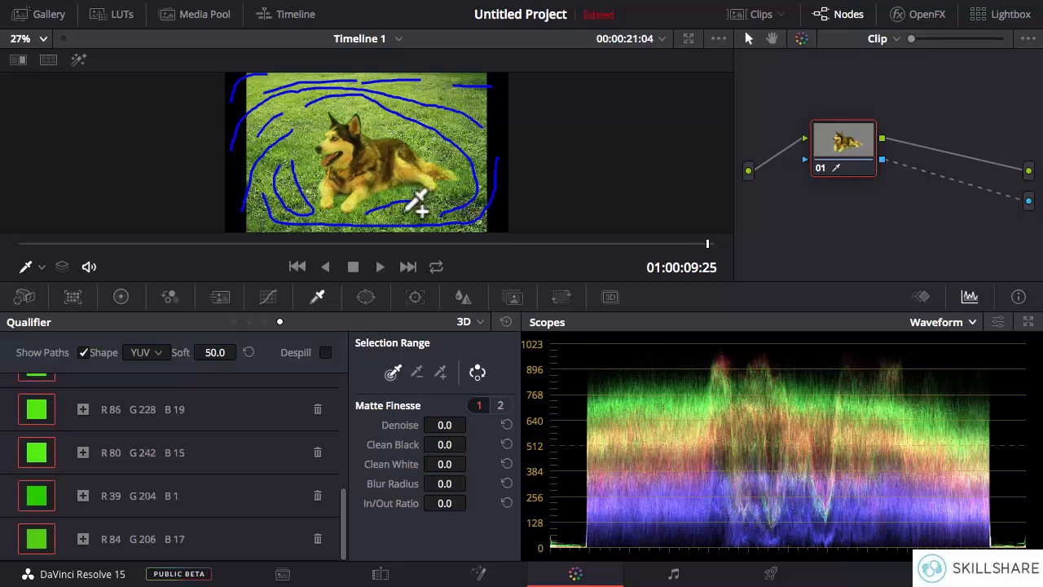
pyautogui.click(410, 144)
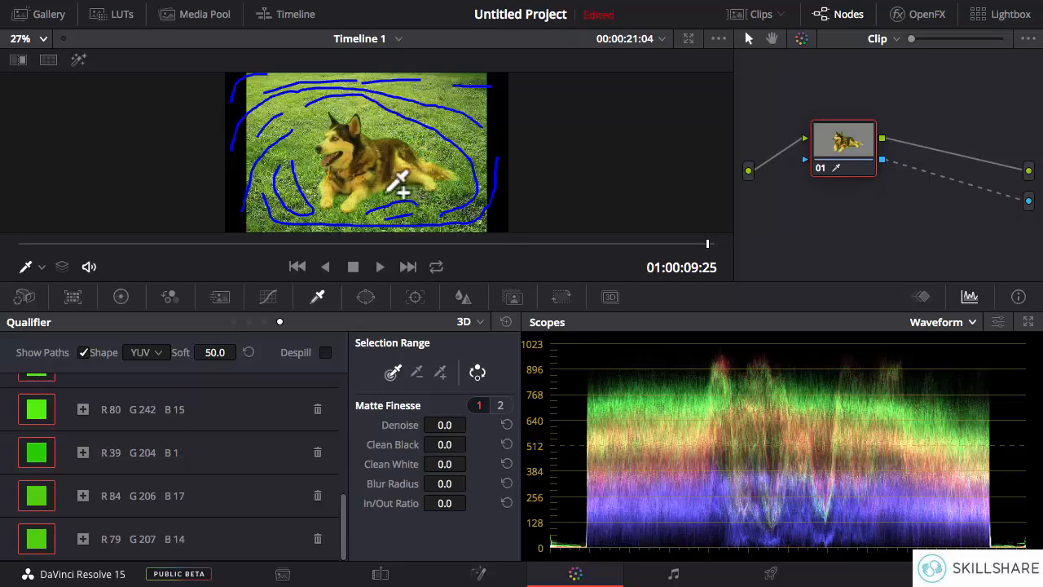
pyautogui.click(396, 224)
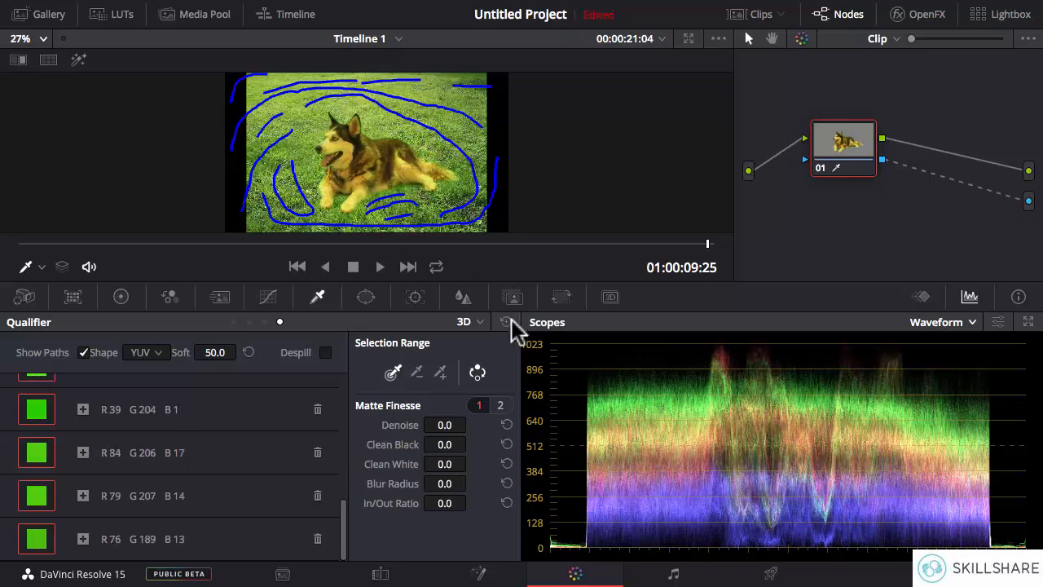
# - Turn off the key inversion and, at 01:00:00:21, add samples of the dark green between the front paws and under the belly
pyautogui.click(478, 373)
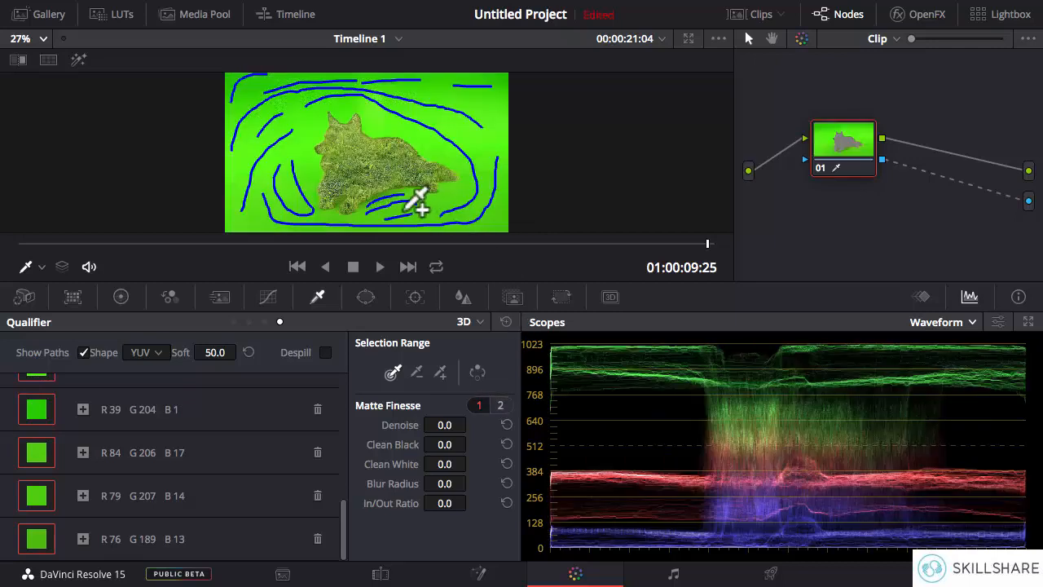
pyautogui.scroll(5, 417, 202)
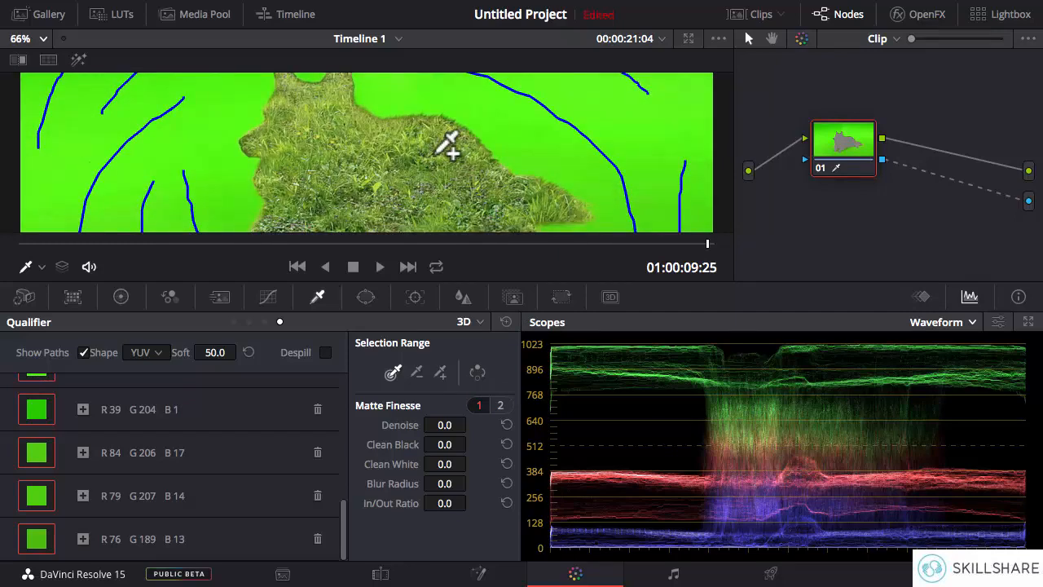
pyautogui.scroll(-3, 438, 153)
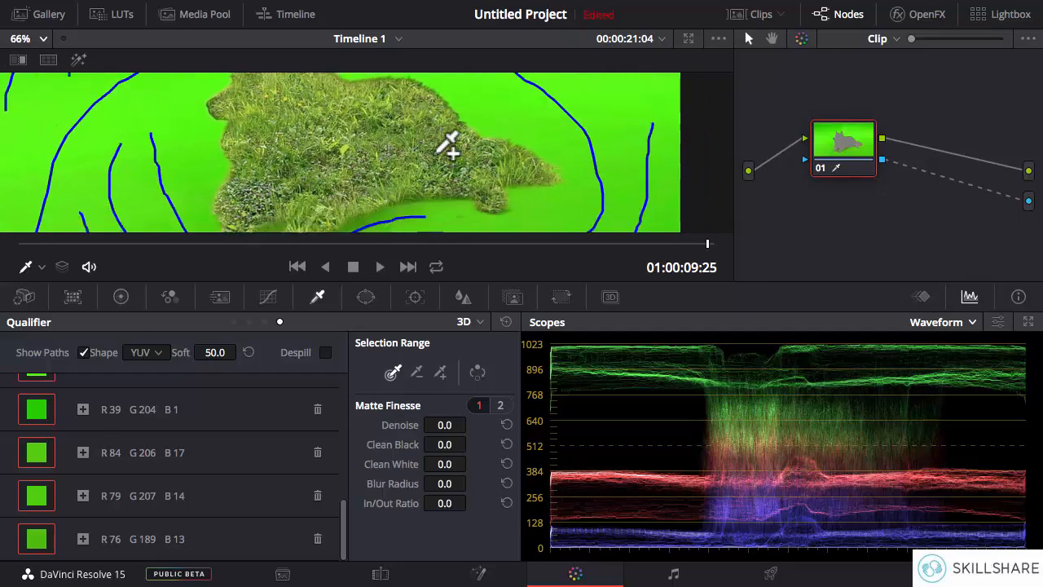
pyautogui.scroll(-3, 444, 150)
pyautogui.moveTo(691, 244); pyautogui.dragTo(70, 244)
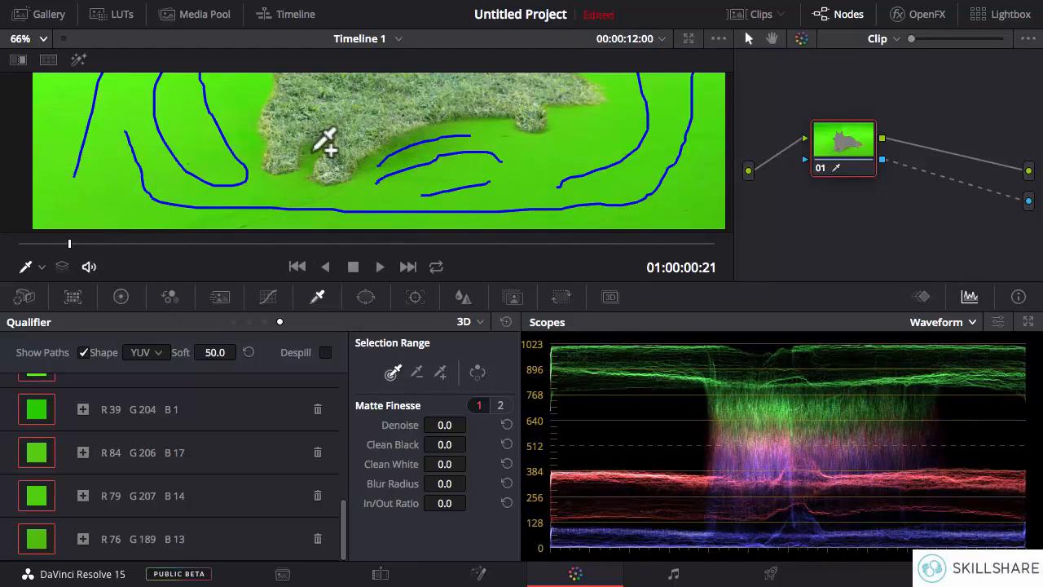
pyautogui.moveTo(314, 151)
pyautogui.mouseDown()
pyautogui.moveTo(303, 170)
pyautogui.moveTo(320, 149)
pyautogui.moveTo(305, 152)
pyautogui.mouseUp()
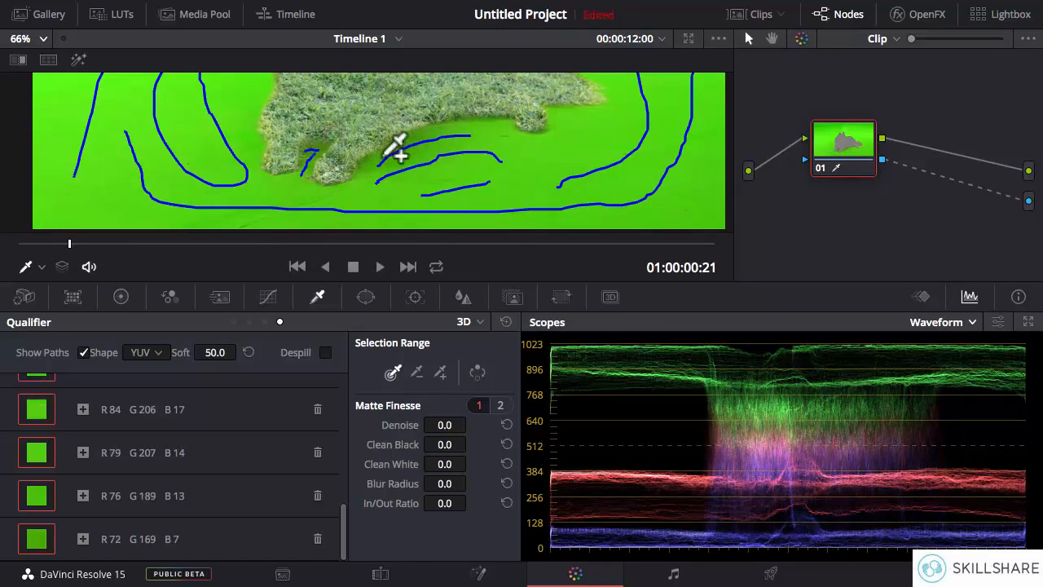
pyautogui.moveTo(444, 134); pyautogui.dragTo(365, 167)
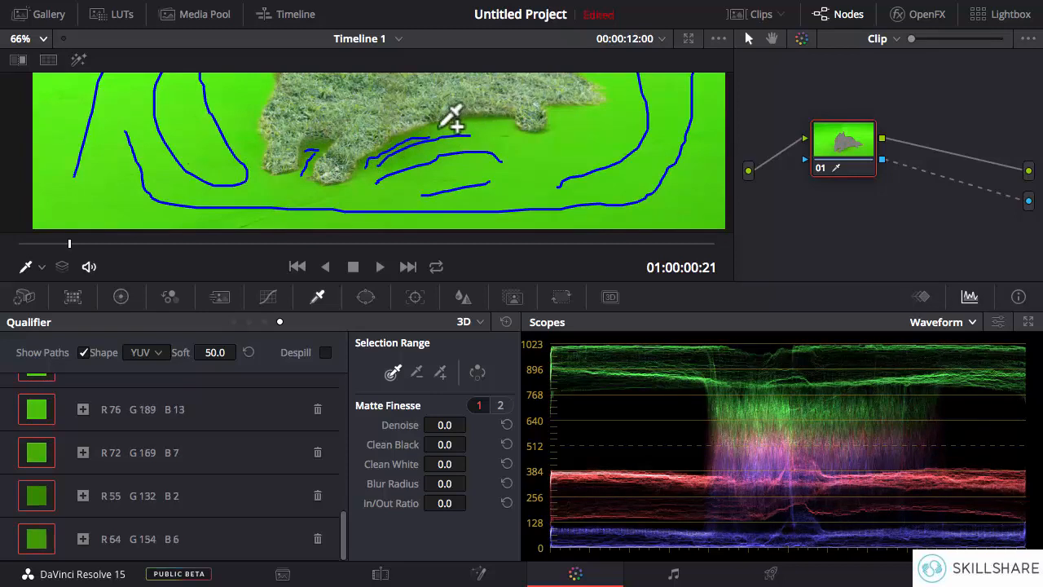
pyautogui.moveTo(446, 128)
pyautogui.mouseDown()
pyautogui.moveTo(504, 126)
pyautogui.moveTo(512, 135)
pyautogui.moveTo(499, 160)
pyautogui.mouseUp()
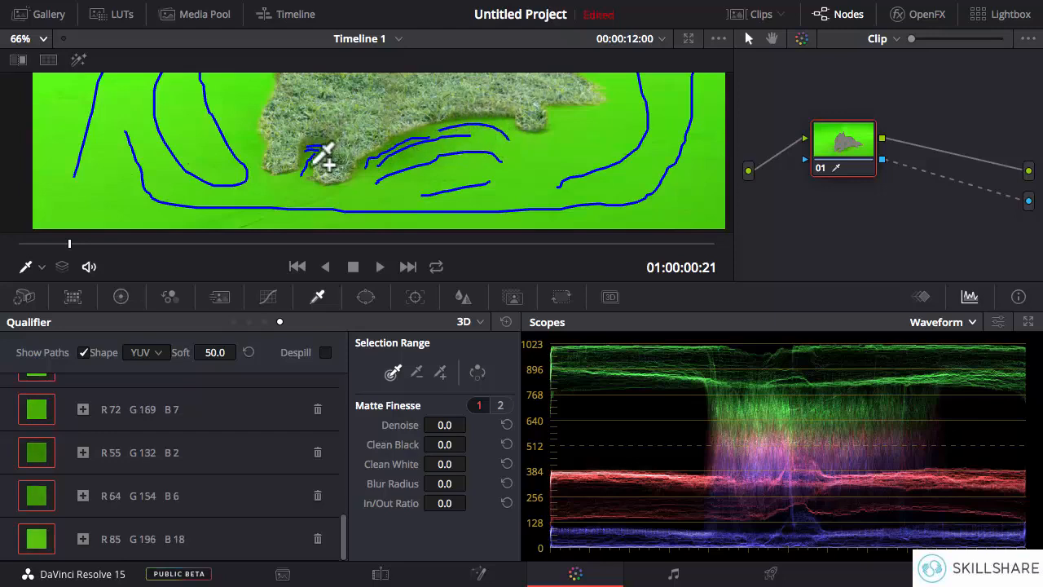
pyautogui.moveTo(314, 163); pyautogui.dragTo(311, 163)
# - At 01:00:06:03, invert the key selection and subtract the dog's muzzle colours from the key with strokes around its nose
pyautogui.scroll(3, 347, 114)
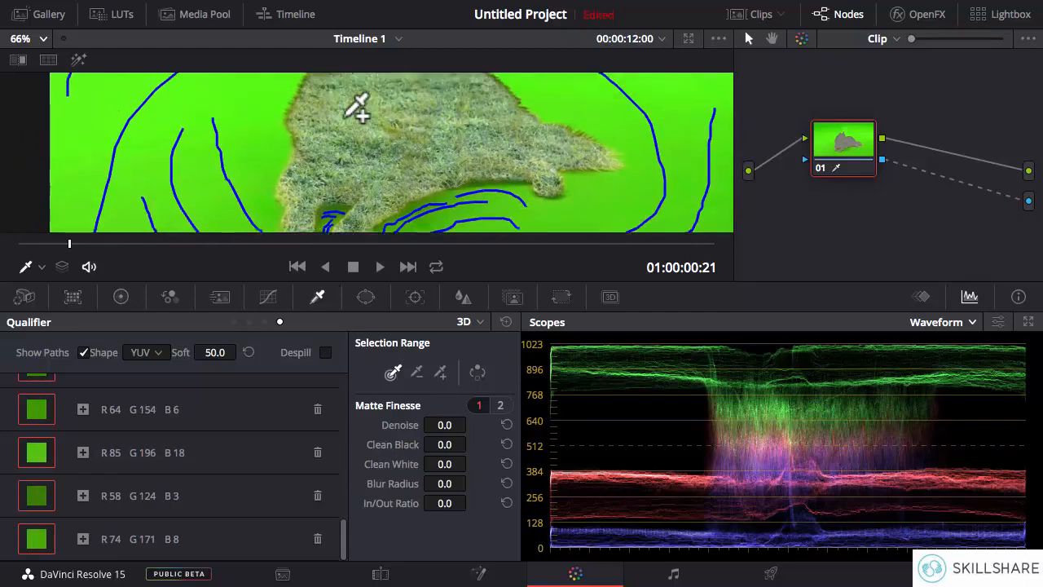
pyautogui.scroll(2, 356, 107)
pyautogui.moveTo(69, 245); pyautogui.dragTo(446, 246)
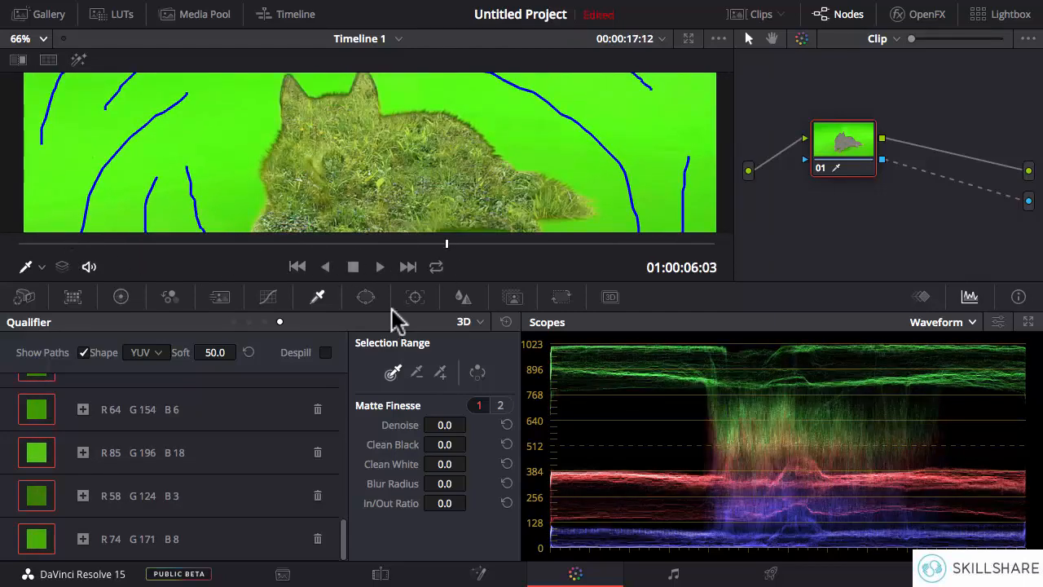
pyautogui.click(478, 375)
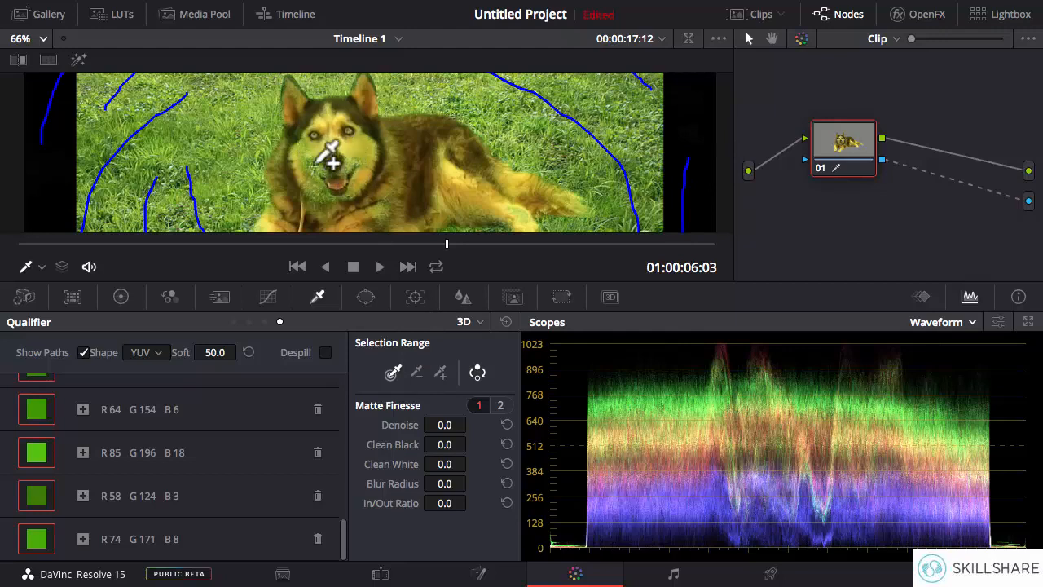
pyautogui.click(418, 375)
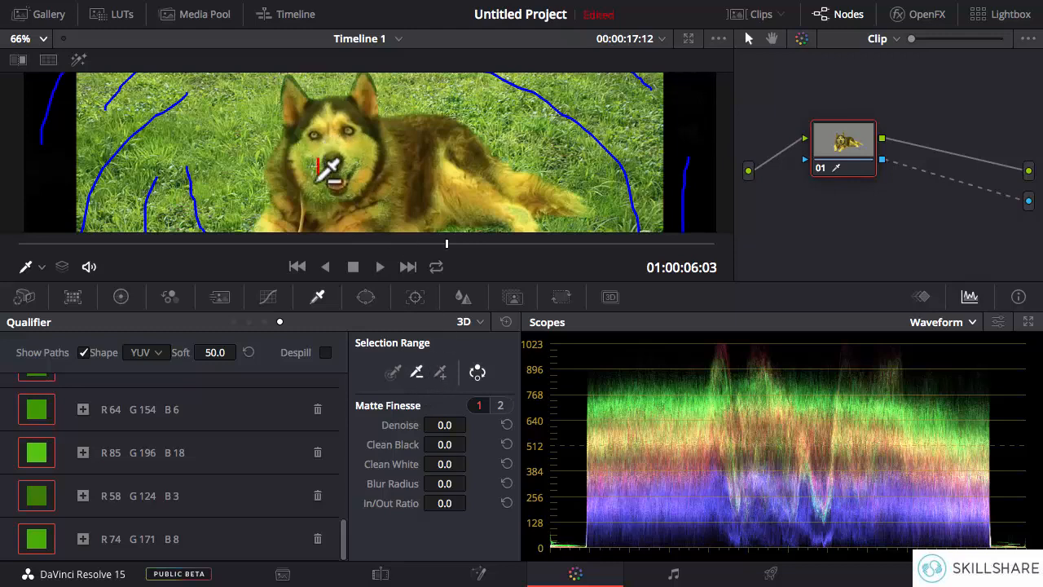
pyautogui.click(351, 157)
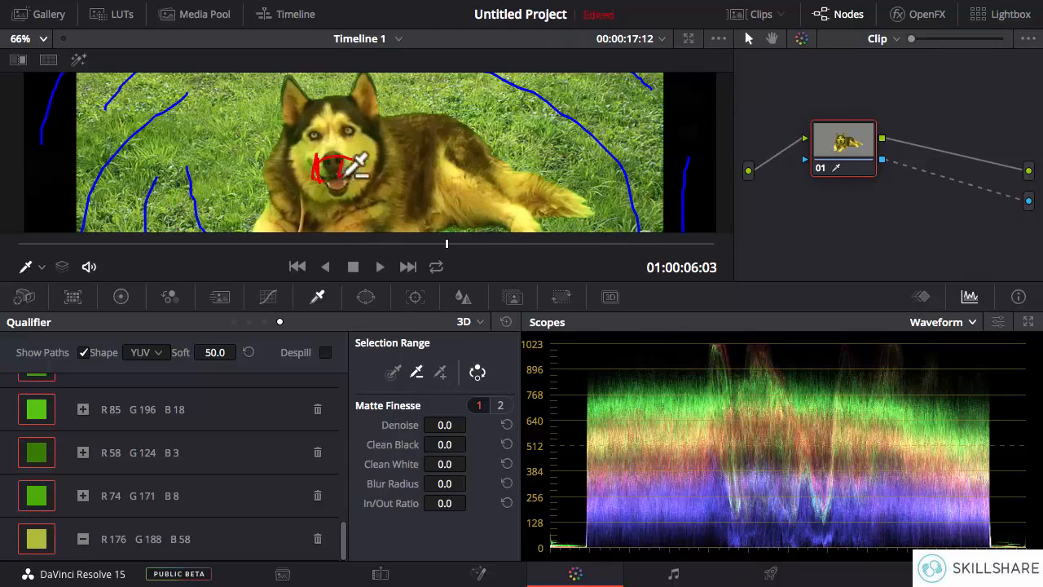
# - Subtract the dog's colours from the key with strokes on its hind thigh, around the nose and mouth, and across the chest
pyautogui.moveTo(481, 187); pyautogui.dragTo(477, 203)
pyautogui.click(340, 156)
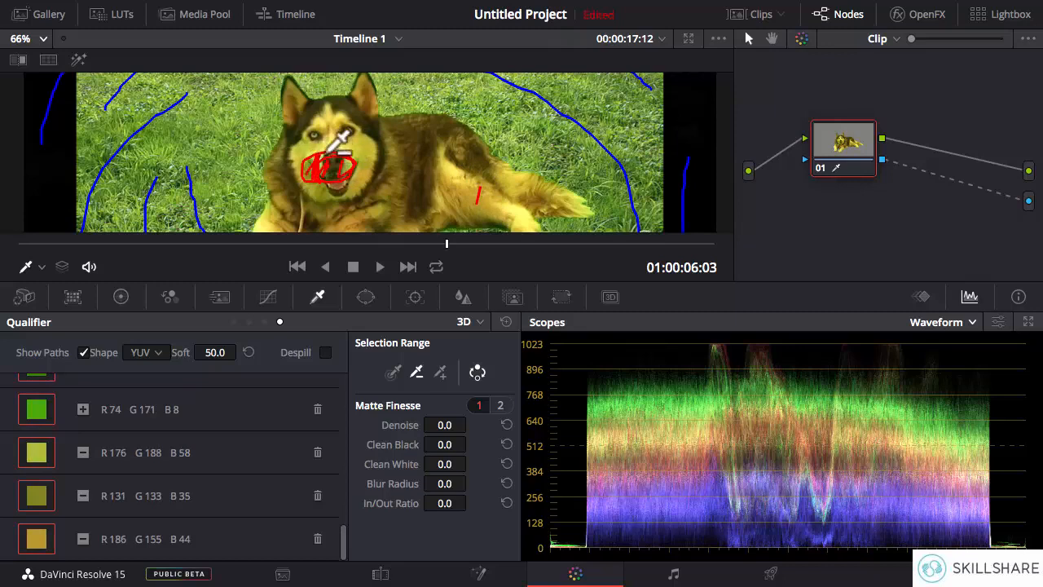
pyautogui.click(348, 168)
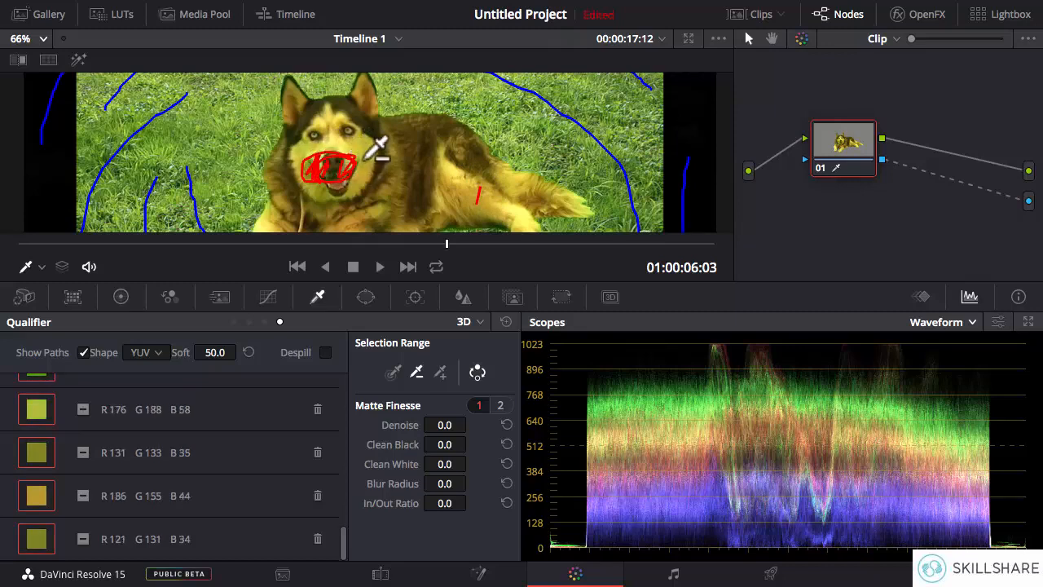
pyautogui.moveTo(363, 160); pyautogui.dragTo(339, 169)
pyautogui.moveTo(394, 206); pyautogui.dragTo(350, 214)
pyautogui.click(322, 161)
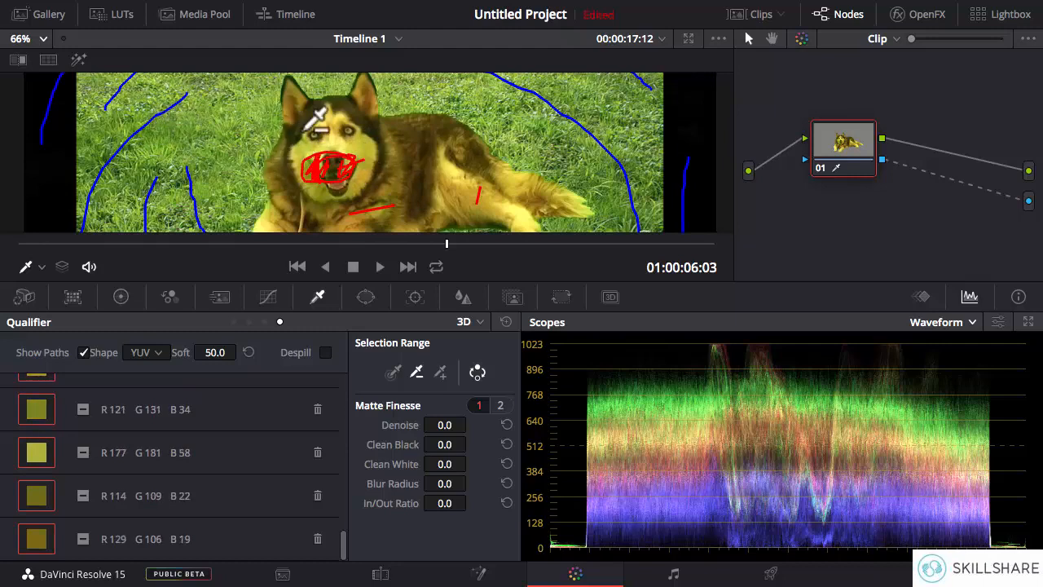
# - Subtract more fur colours from the key with strokes on the dog's chin, shoulder, front legs and lower chest
pyautogui.scroll(-5, 317, 121)
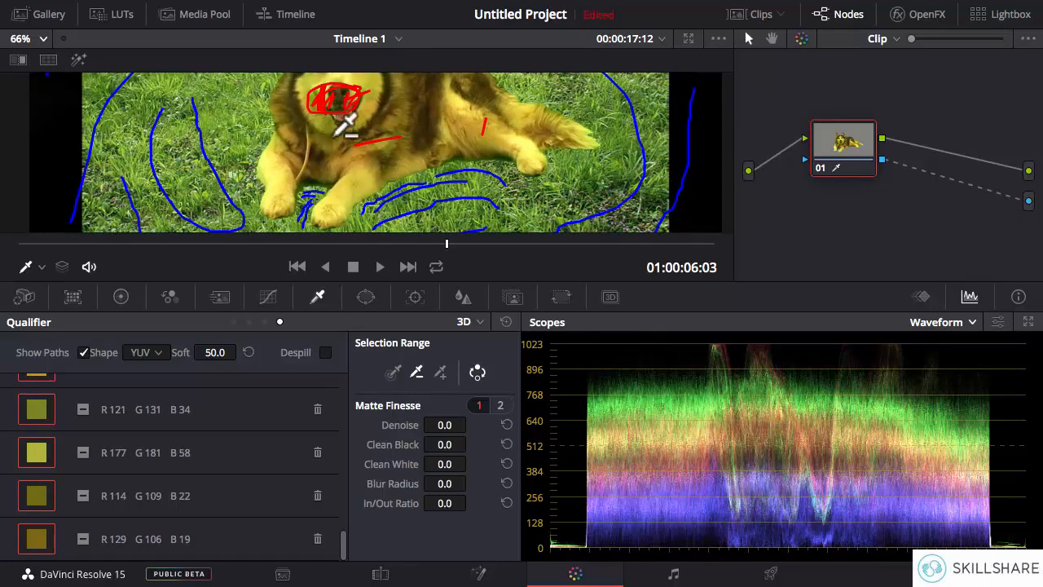
pyautogui.moveTo(333, 104)
pyautogui.mouseDown()
pyautogui.moveTo(345, 136)
pyautogui.moveTo(342, 103)
pyautogui.mouseUp()
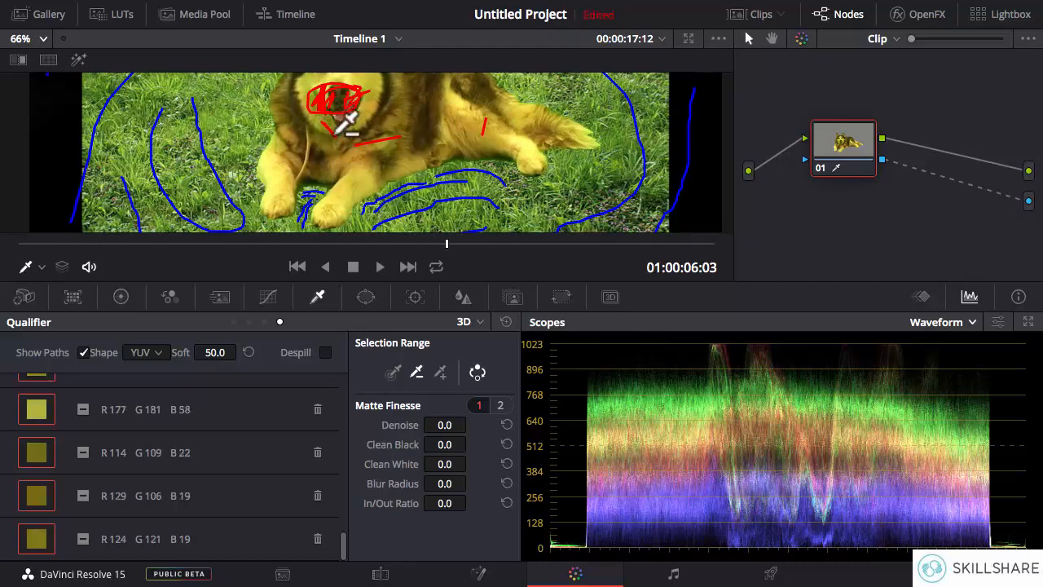
pyautogui.moveTo(428, 115); pyautogui.dragTo(399, 133)
pyautogui.click(379, 172)
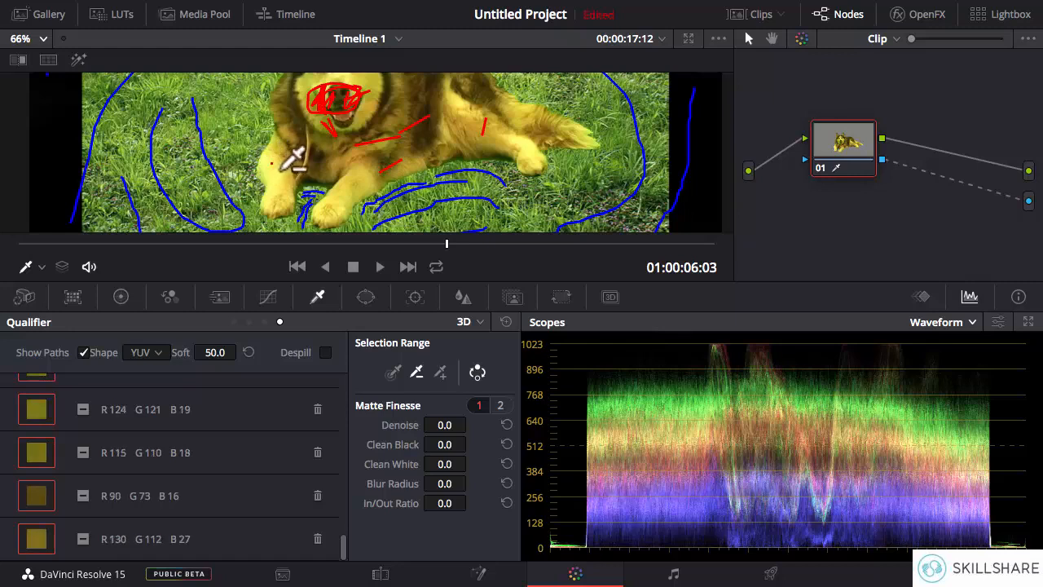
pyautogui.moveTo(265, 172); pyautogui.dragTo(274, 186)
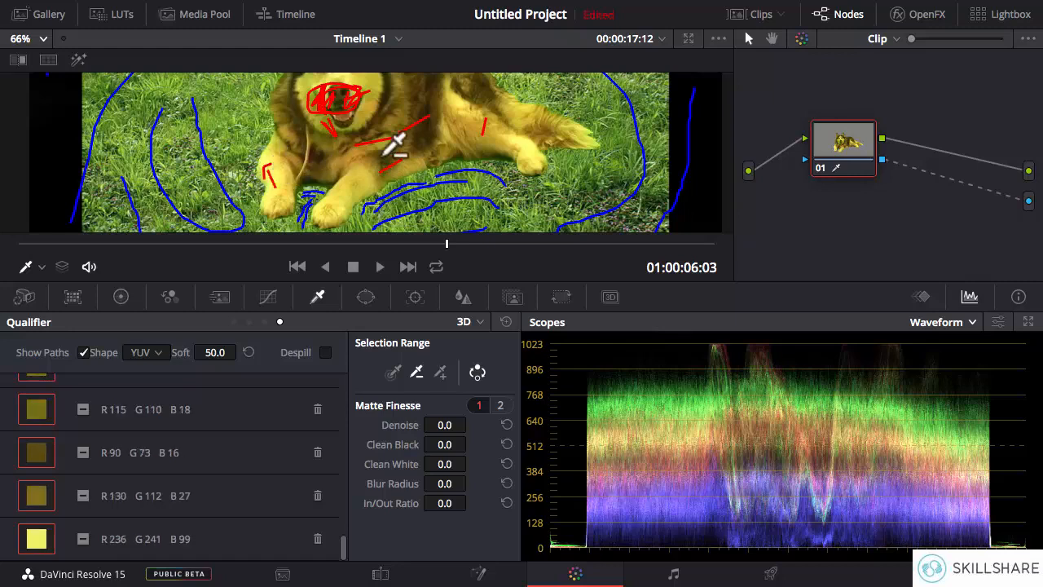
pyautogui.click(434, 130)
# - Subtract the colours of both sides of the dog's face from the key and turn on Despill
pyautogui.scroll(3, 422, 140)
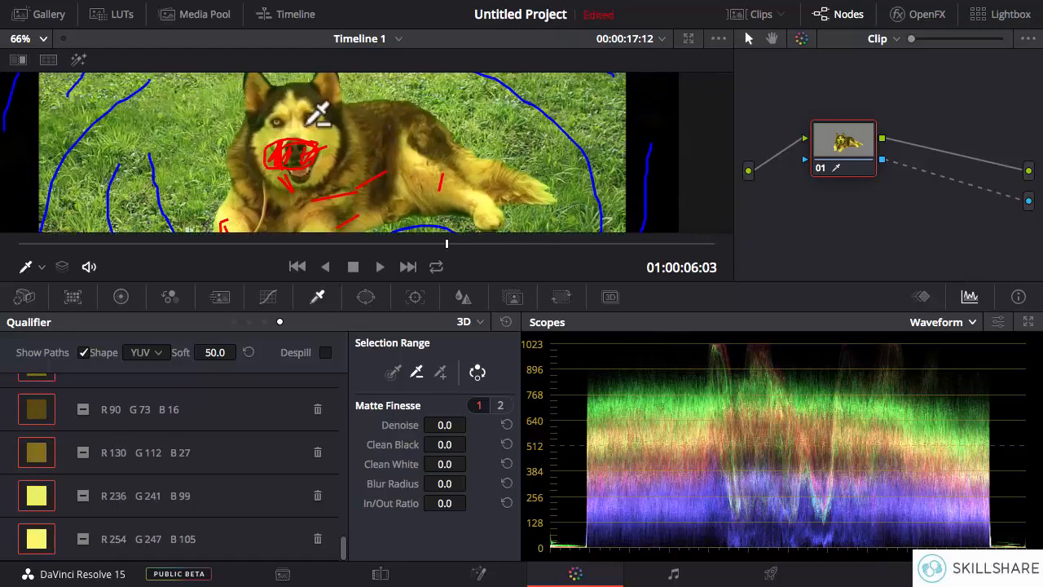
pyautogui.moveTo(325, 134); pyautogui.dragTo(332, 147)
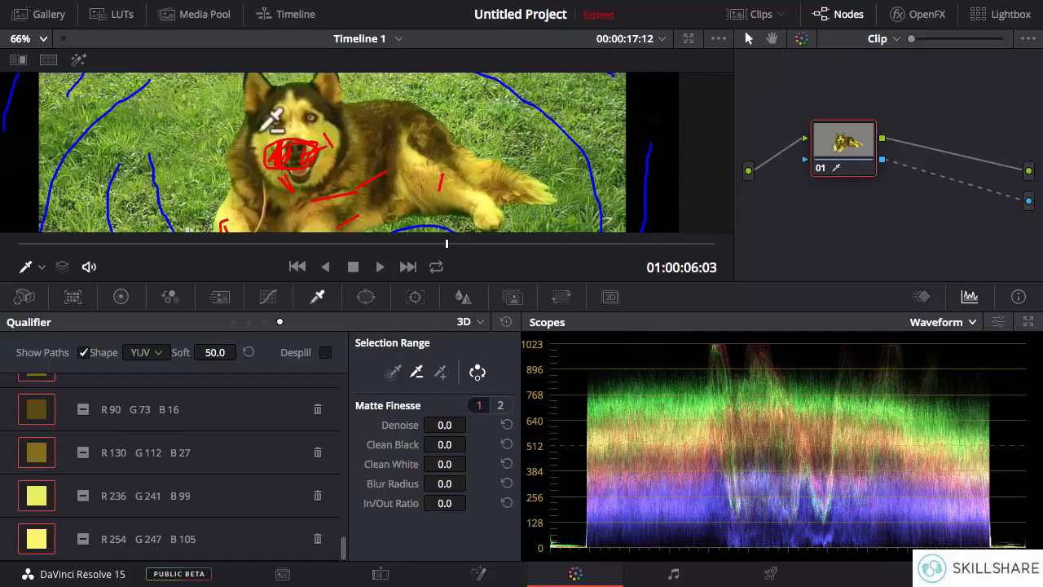
pyautogui.moveTo(274, 106)
pyautogui.mouseDown()
pyautogui.moveTo(258, 131)
pyautogui.moveTo(278, 154)
pyautogui.moveTo(266, 122)
pyautogui.moveTo(266, 172)
pyautogui.moveTo(271, 123)
pyautogui.mouseUp()
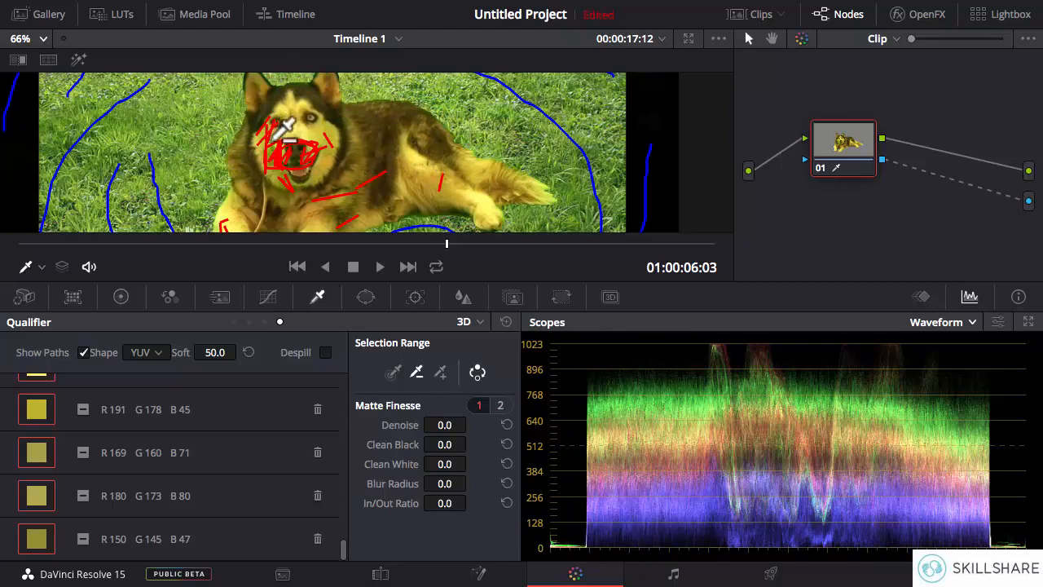
pyautogui.click(326, 352)
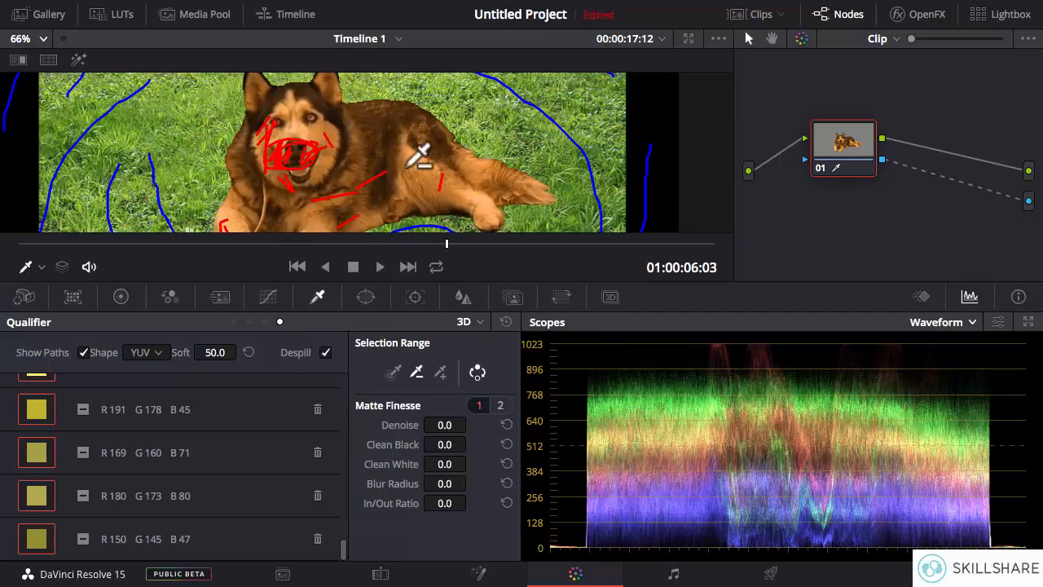
# - Examine the key's edges up close along the dog's back, tail, hind paw and belly
pyautogui.scroll(2, 419, 156)
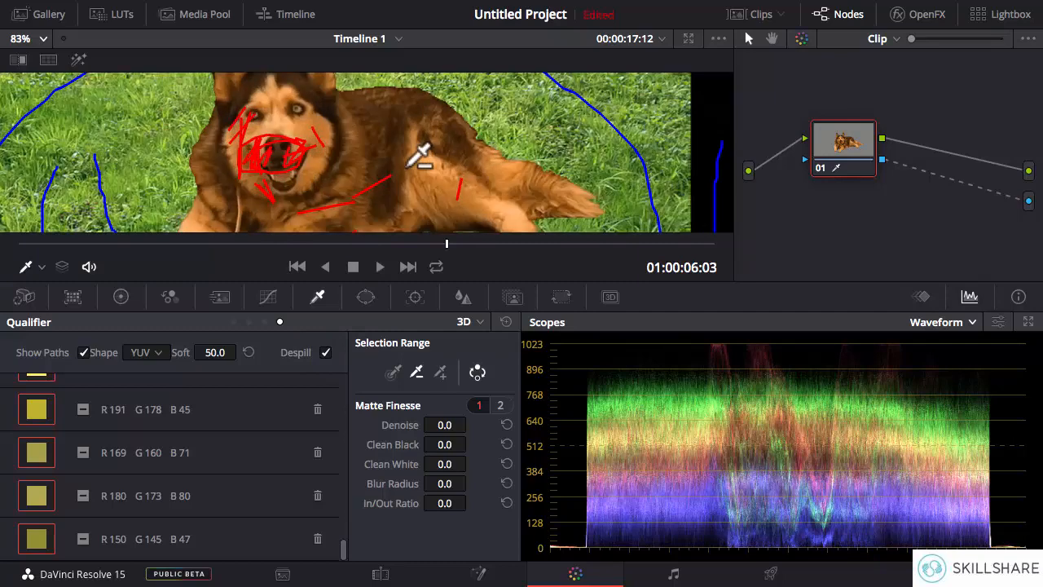
pyautogui.scroll(5, 419, 157)
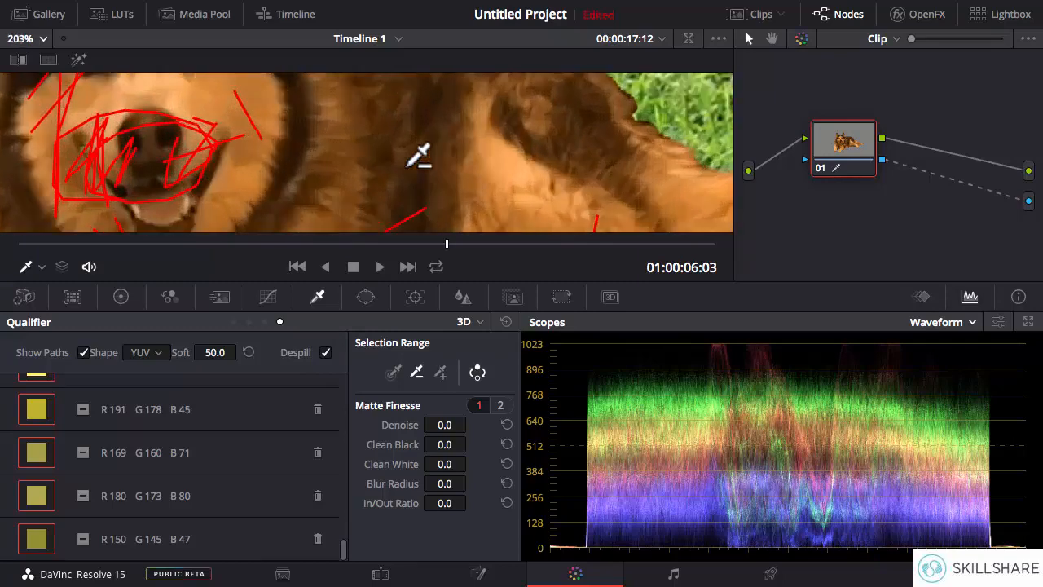
pyautogui.scroll(2, 463, 106)
pyautogui.hscroll(2, 463, 106)
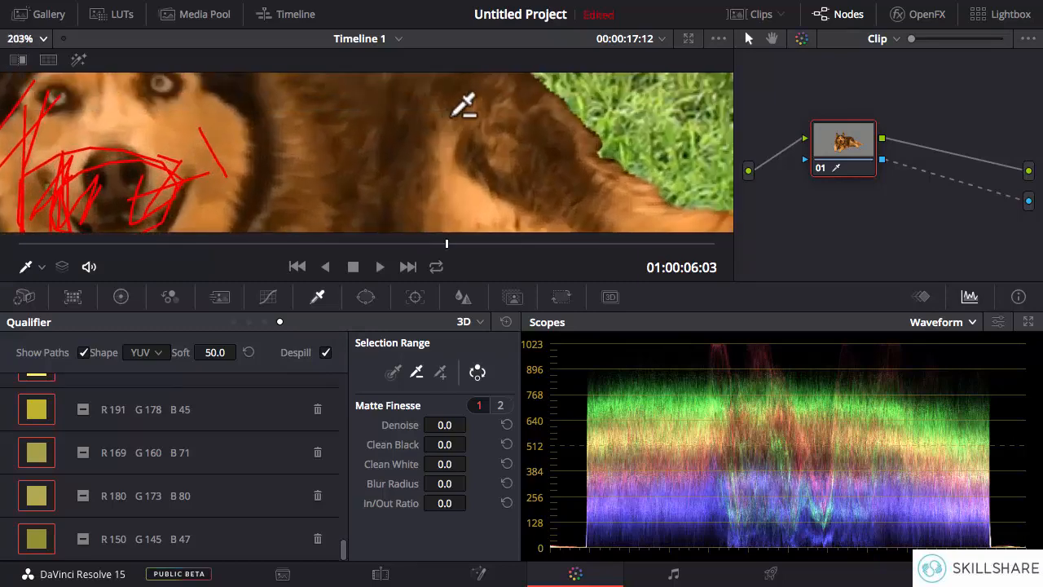
pyautogui.scroll(2, 462, 106)
pyautogui.hscroll(2, 463, 106)
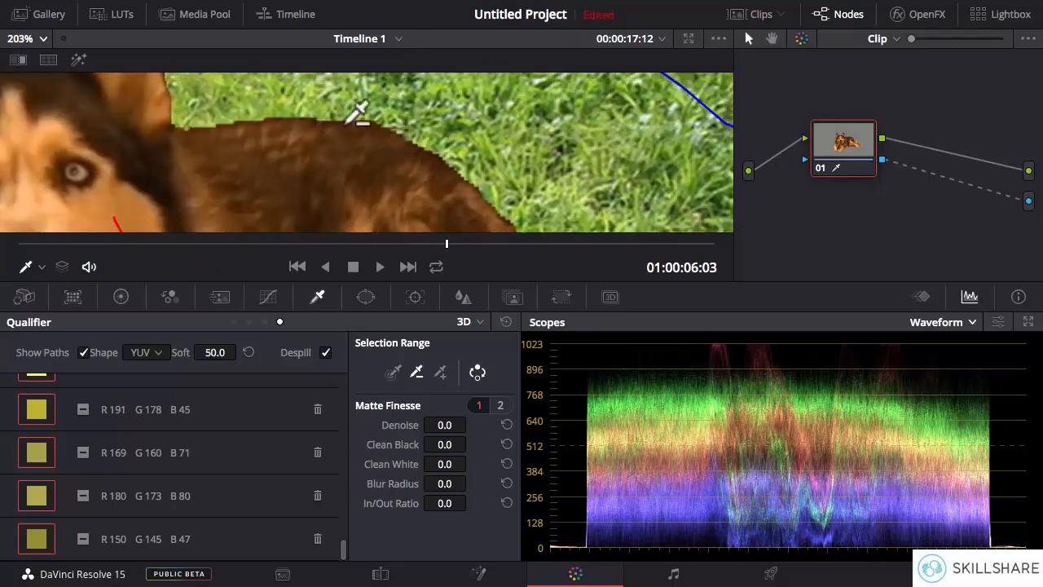
pyautogui.scroll(-2, 432, 138)
pyautogui.hscroll(3, 432, 139)
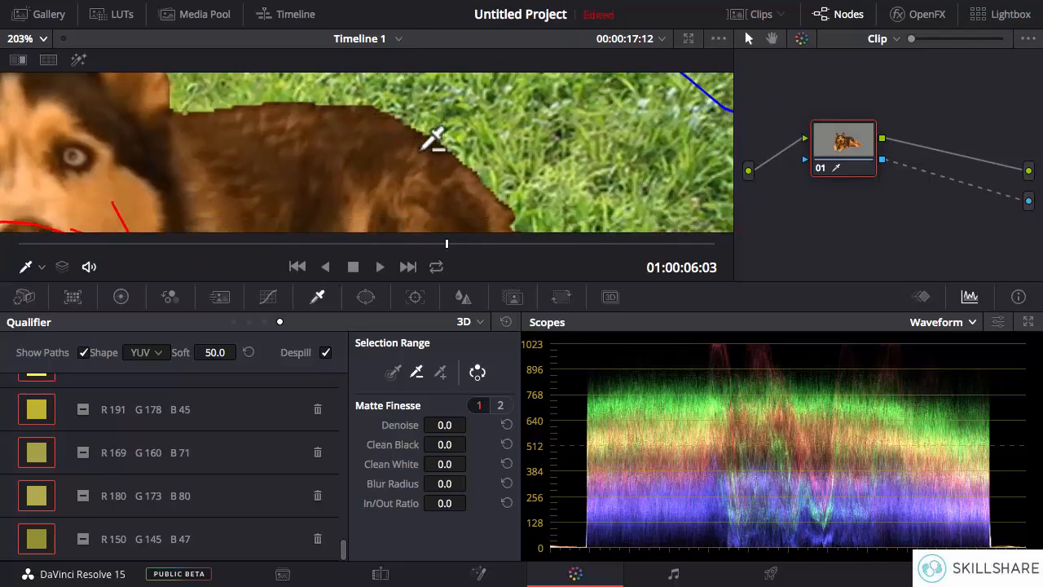
pyautogui.scroll(-3, 432, 138)
pyautogui.hscroll(2, 432, 138)
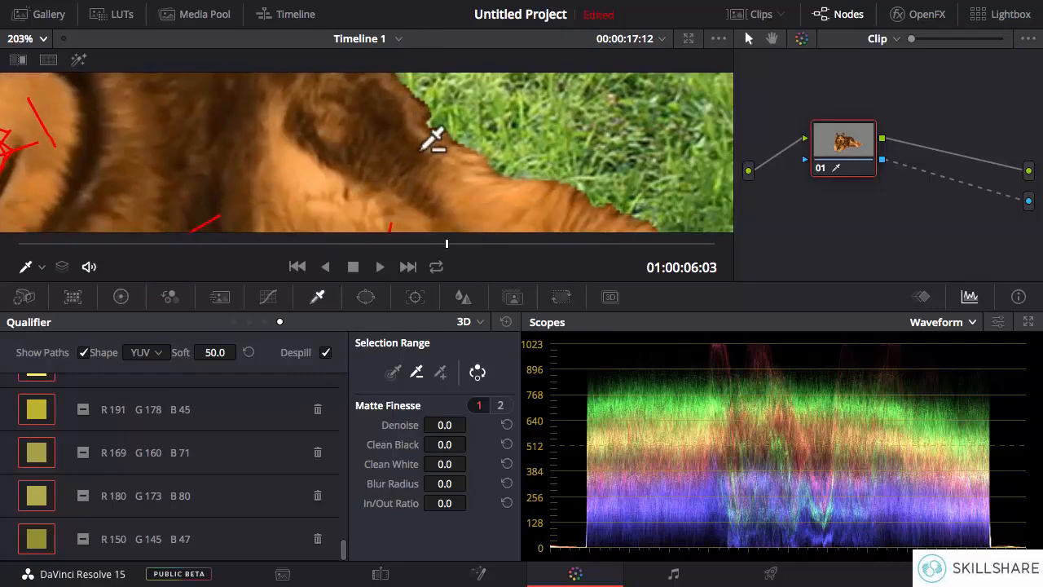
pyautogui.scroll(-3, 432, 140)
pyautogui.hscroll(2, 432, 140)
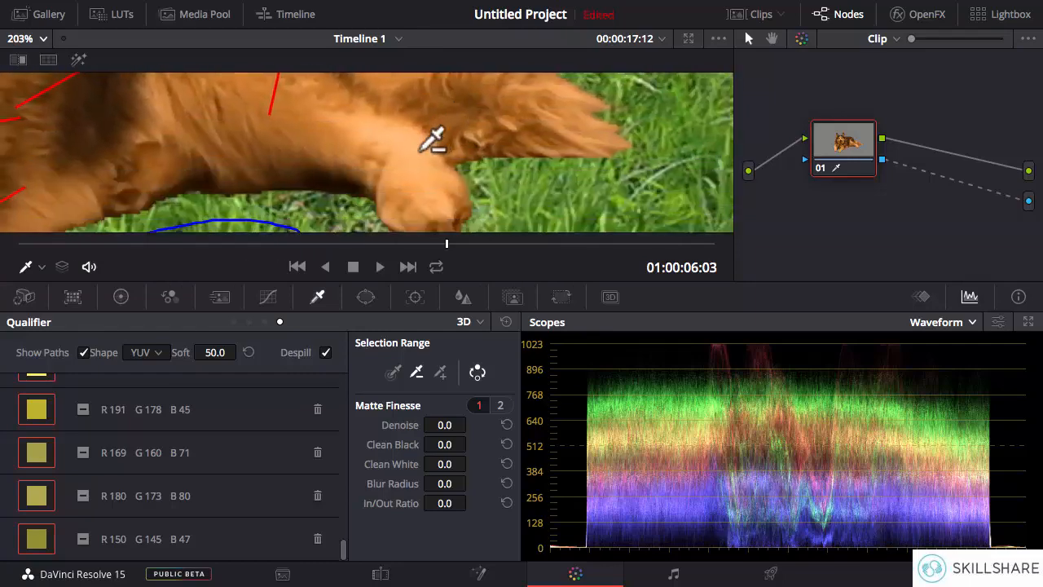
pyautogui.scroll(-5, 432, 141)
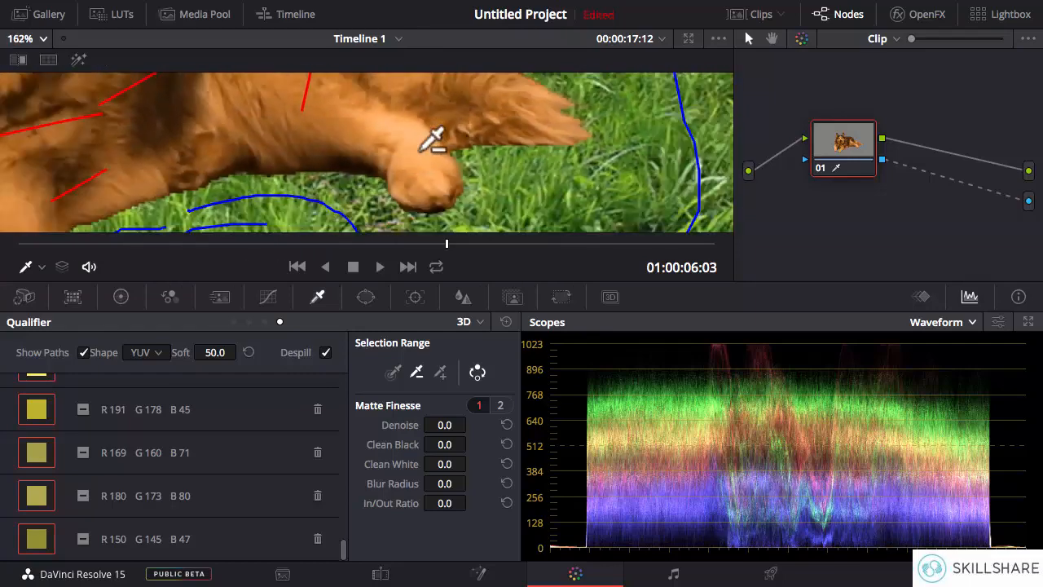
pyautogui.scroll(3, 451, 123)
pyautogui.hscroll(-3, 450, 124)
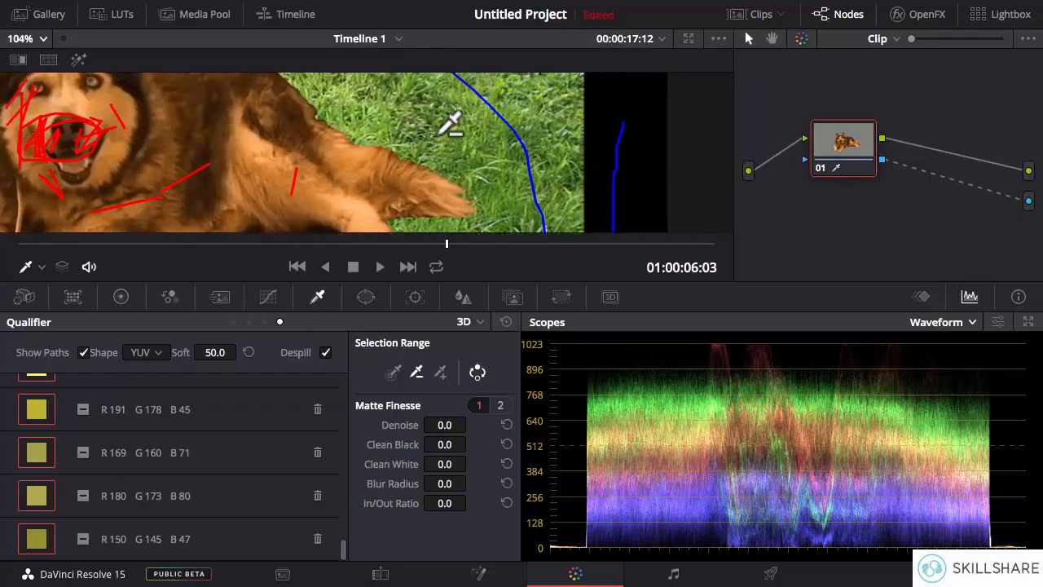
pyautogui.scroll(3, 451, 124)
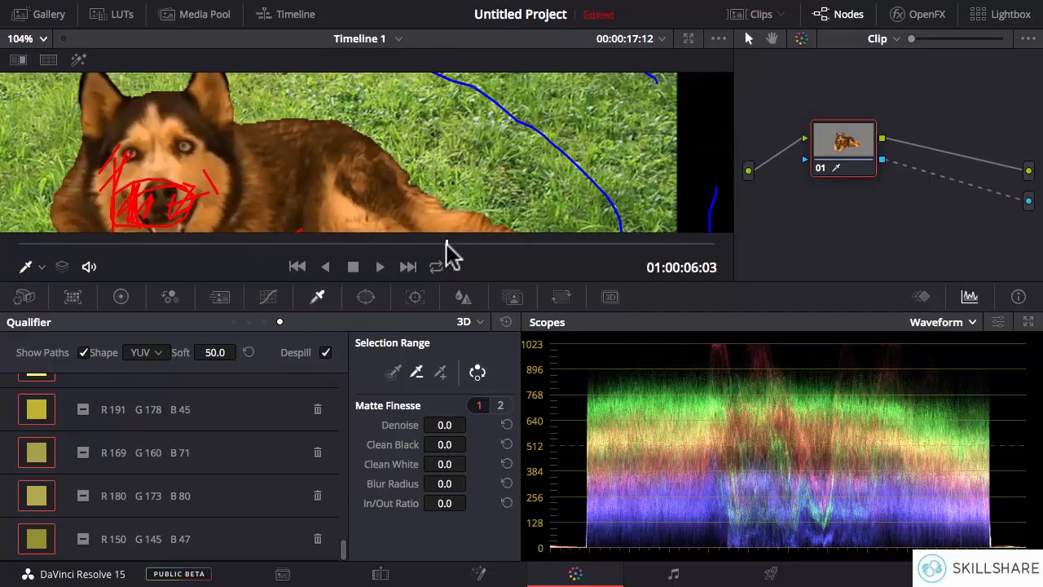
# - At 01:00:01:16, set the matte's Denoise to 3.6, and check the edge along the dog's back at 01:00:01:23
pyautogui.moveTo(447, 242); pyautogui.dragTo(125, 242)
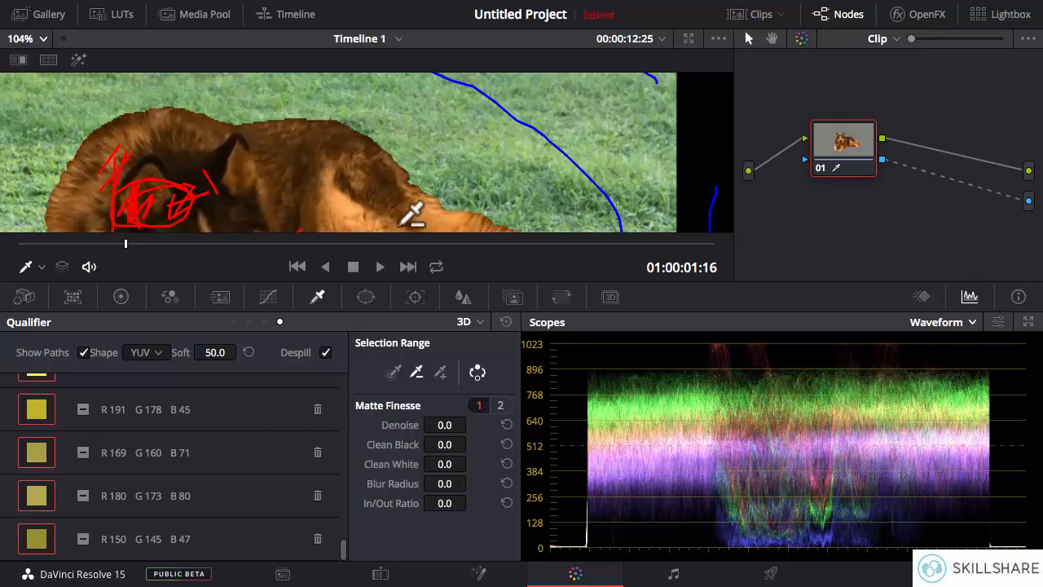
pyautogui.scroll(8, 412, 214)
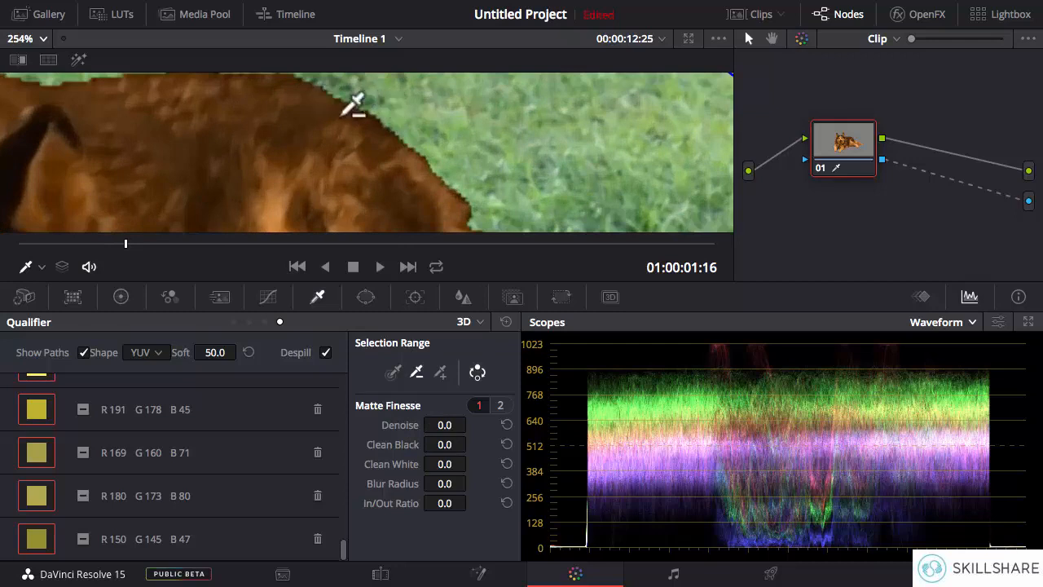
pyautogui.scroll(-2, 413, 138)
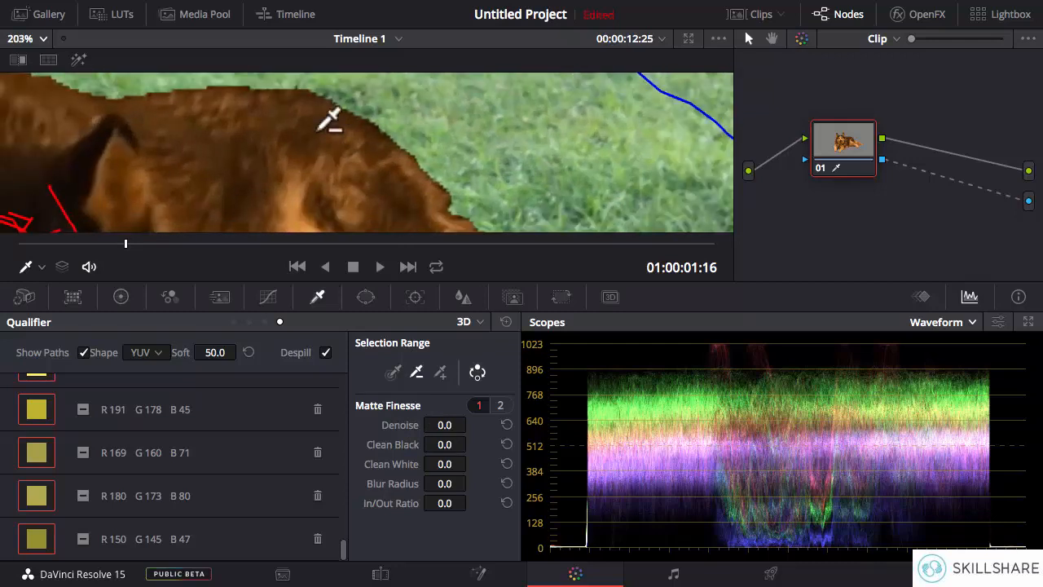
pyautogui.hscroll(-3, 319, 131)
pyautogui.hscroll(-3, 328, 122)
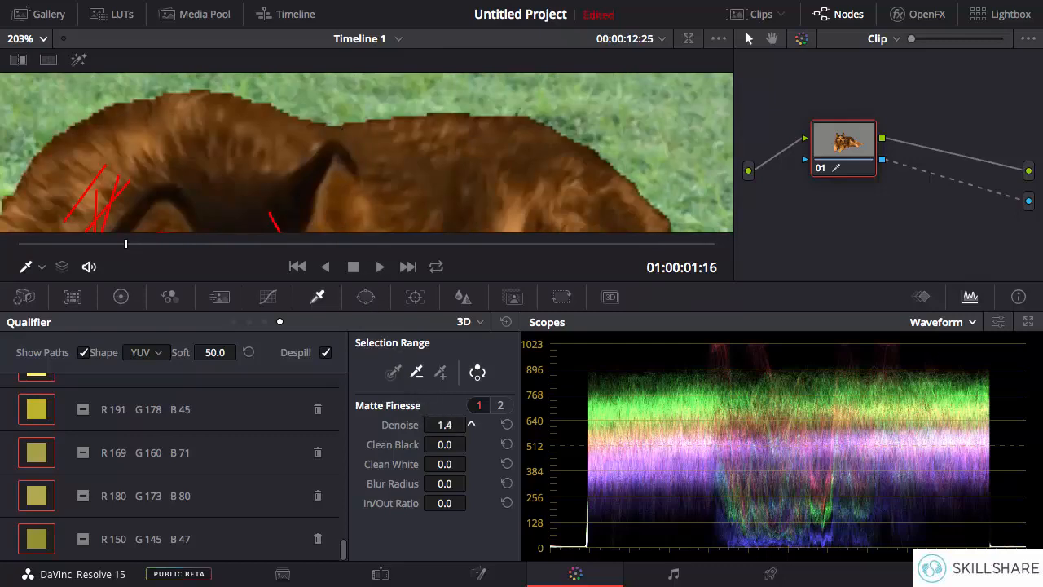
pyautogui.moveTo(471, 424)
pyautogui.mouseDown()
pyautogui.moveTo(494, 424)
pyautogui.moveTo(471, 422)
pyautogui.mouseUp()
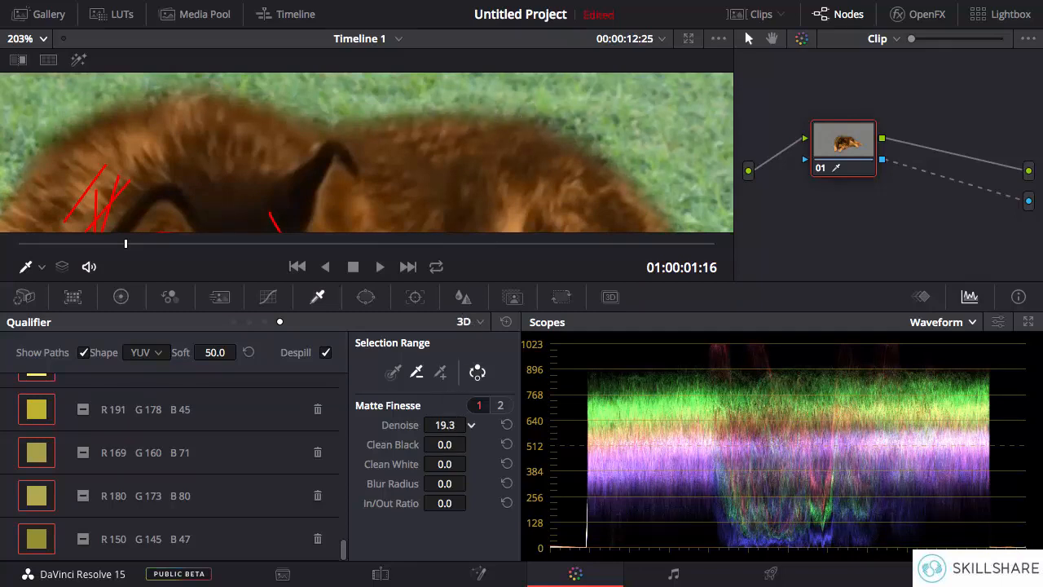
pyautogui.moveTo(444, 425); pyautogui.dragTo(443, 425)
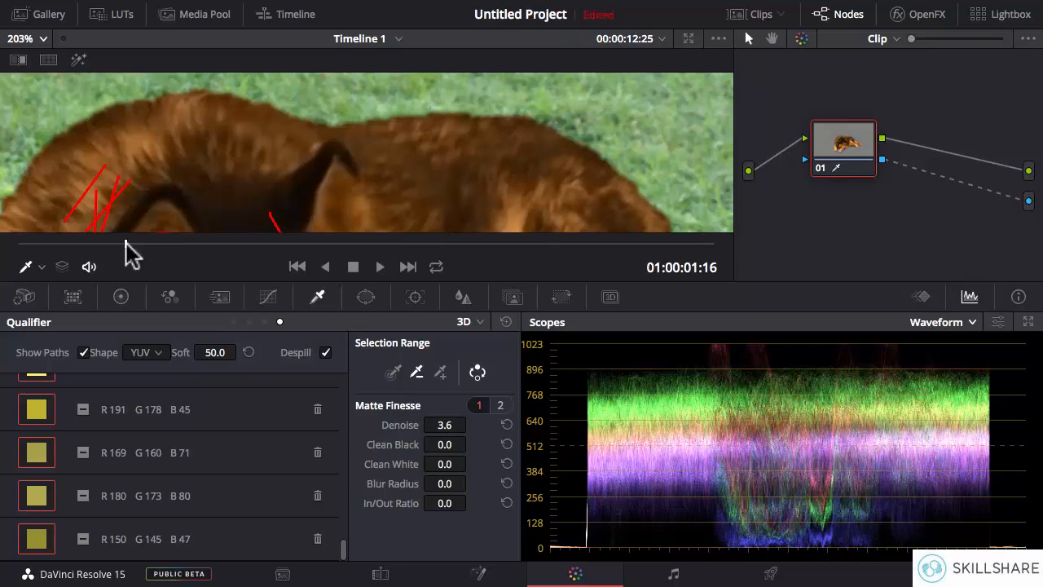
pyautogui.moveTo(126, 244)
pyautogui.mouseDown()
pyautogui.moveTo(87, 244)
pyautogui.moveTo(143, 244)
pyautogui.mouseUp()
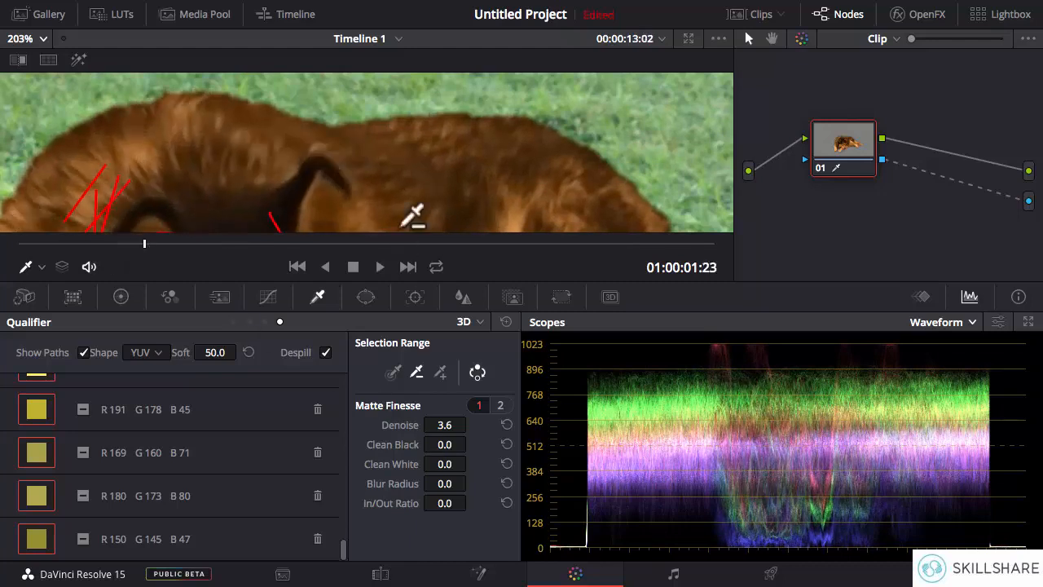
pyautogui.scroll(-2, 411, 216)
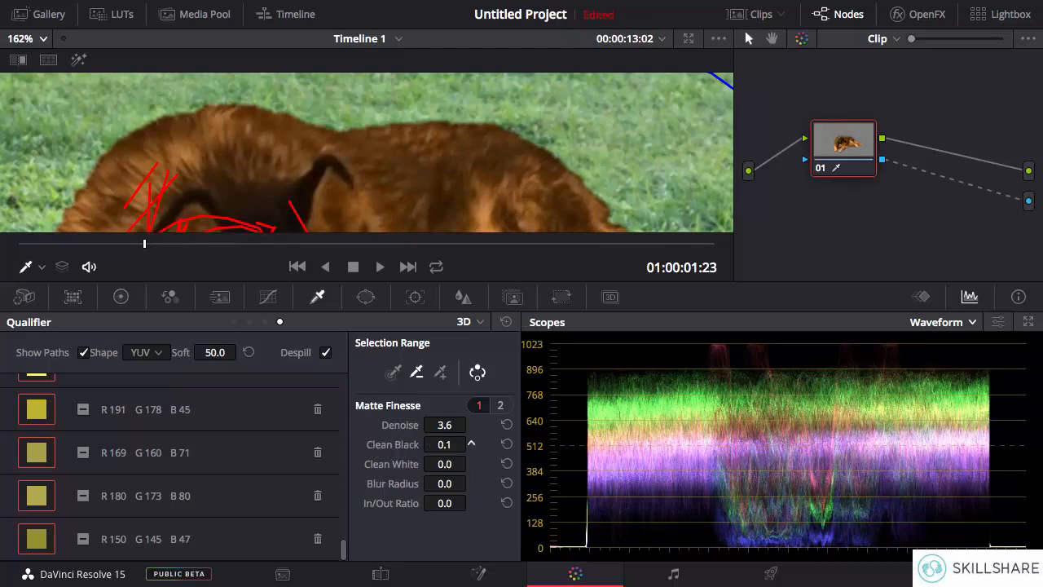
# - Try a Clean Black value of about 16.9 on the matte, and reset it
pyautogui.moveTo(471, 445); pyautogui.dragTo(482, 444)
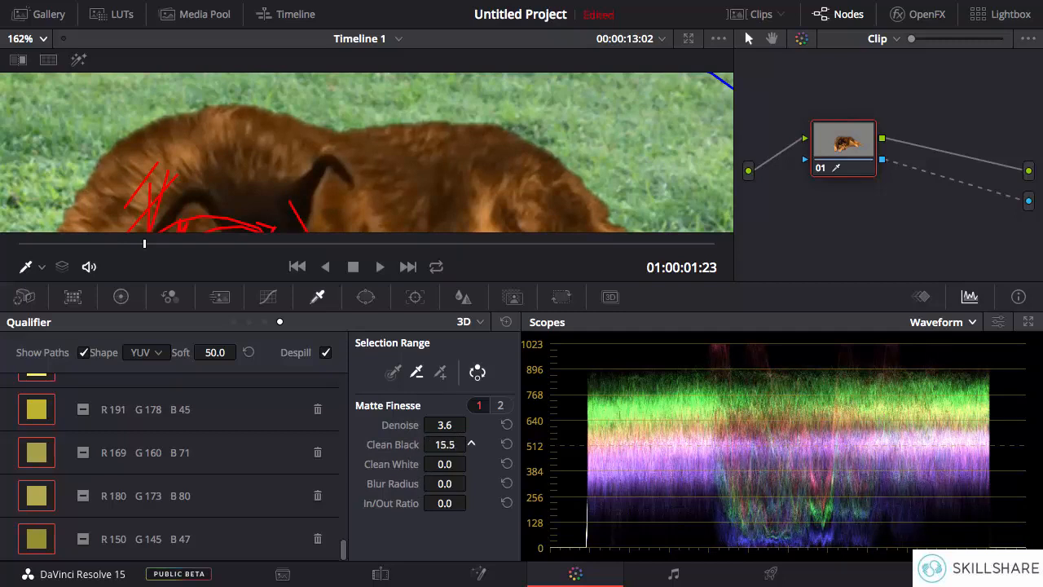
pyautogui.moveTo(471, 444); pyautogui.dragTo(471, 445)
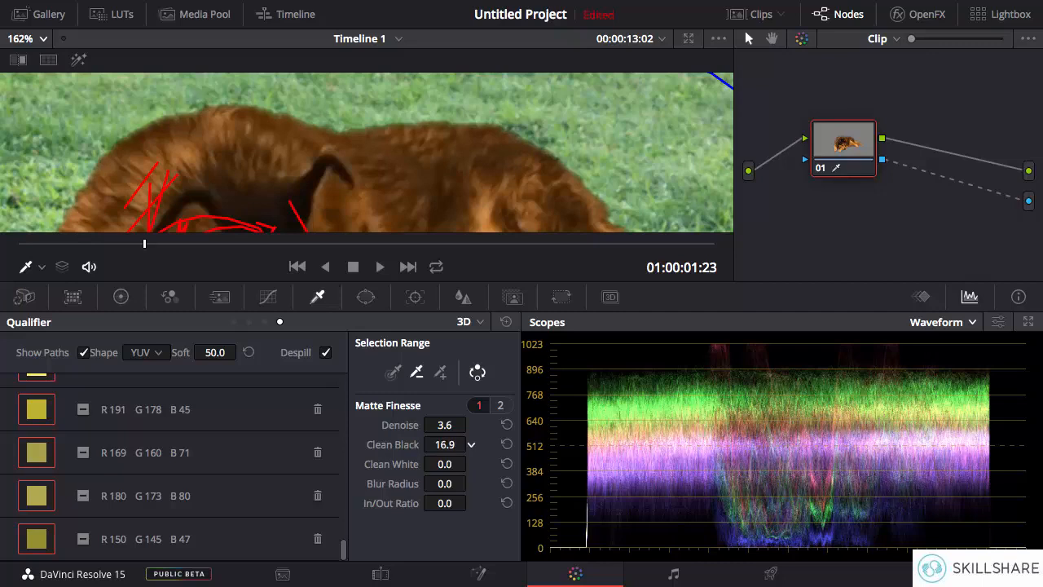
pyautogui.click(506, 445)
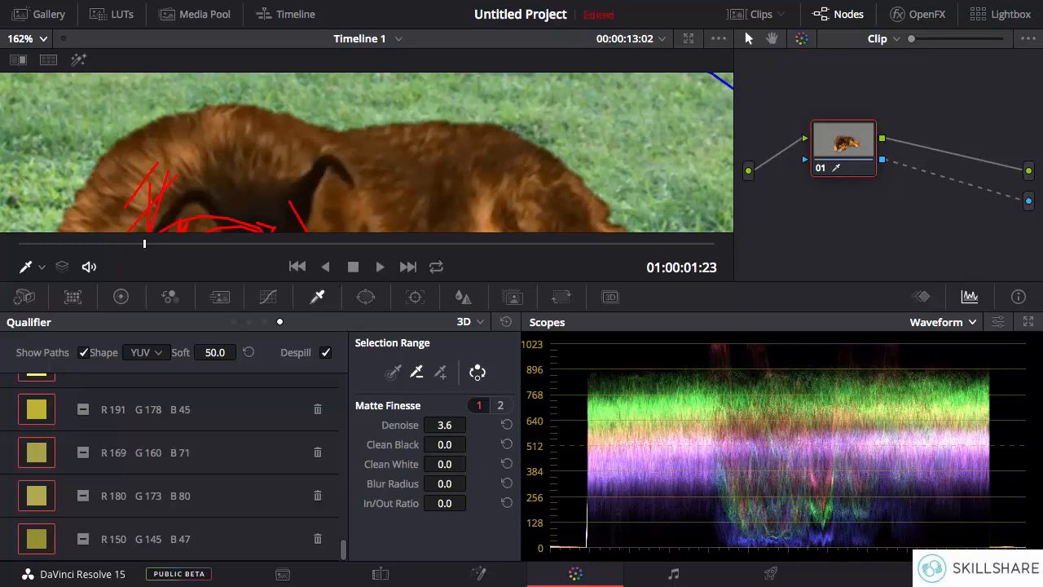
# - Set the matte's Clean White to 15.8 and its Blur Radius to 30.6
pyautogui.moveTo(472, 463); pyautogui.dragTo(501, 176)
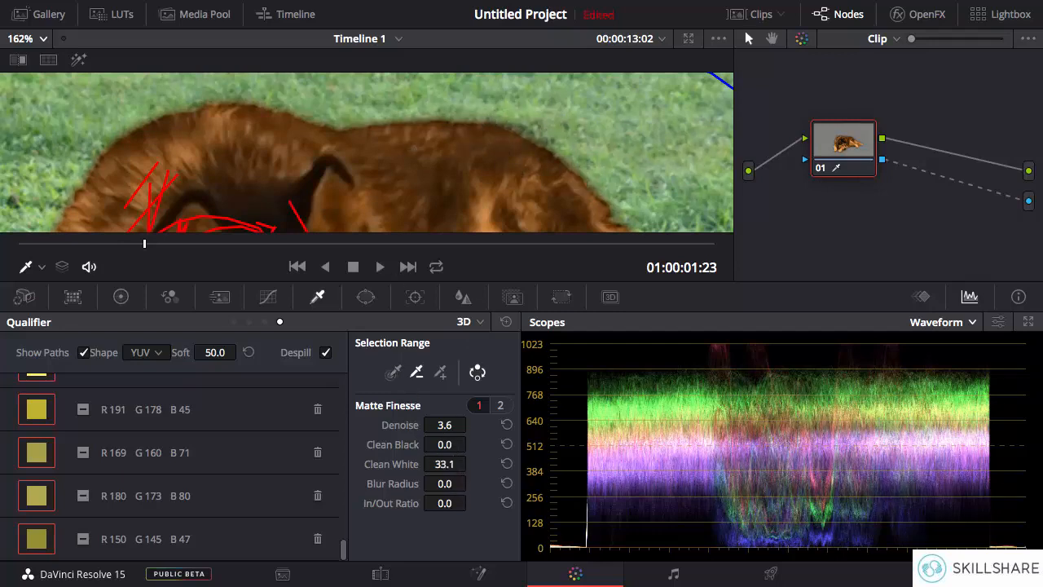
pyautogui.moveTo(444, 464); pyautogui.dragTo(392, 464)
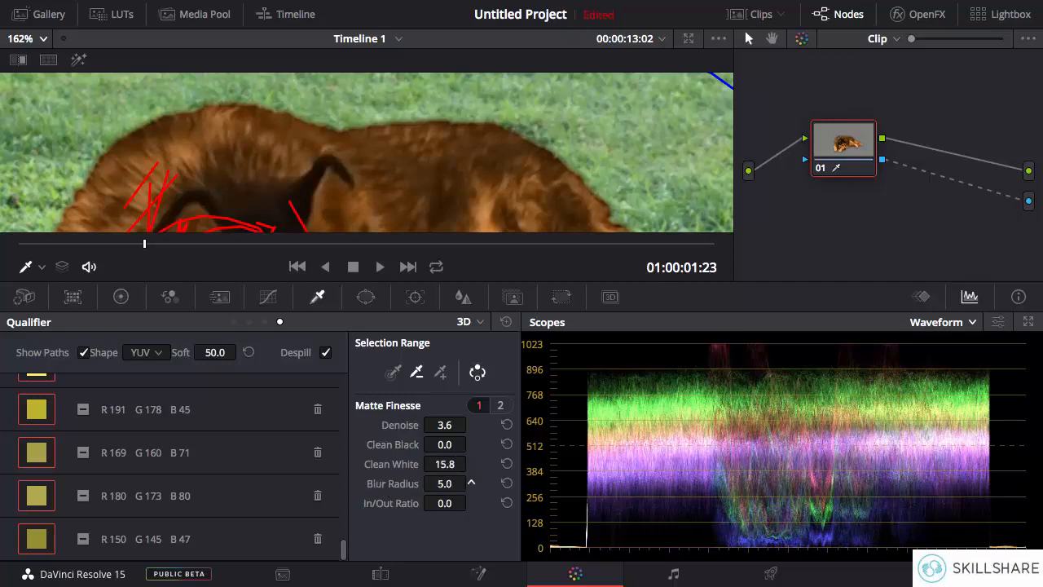
pyautogui.moveTo(445, 483); pyautogui.dragTo(542, 484)
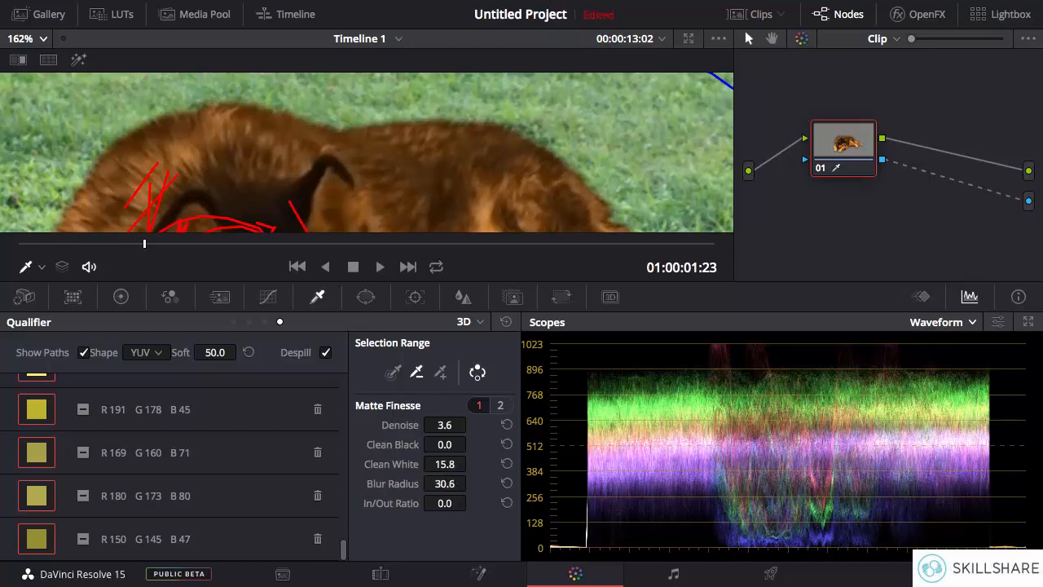
# - Set the matte's Blur Radius to 36.2 and its In/Out Ratio to 2.7
pyautogui.moveTo(445, 483); pyautogui.dragTo(471, 483)
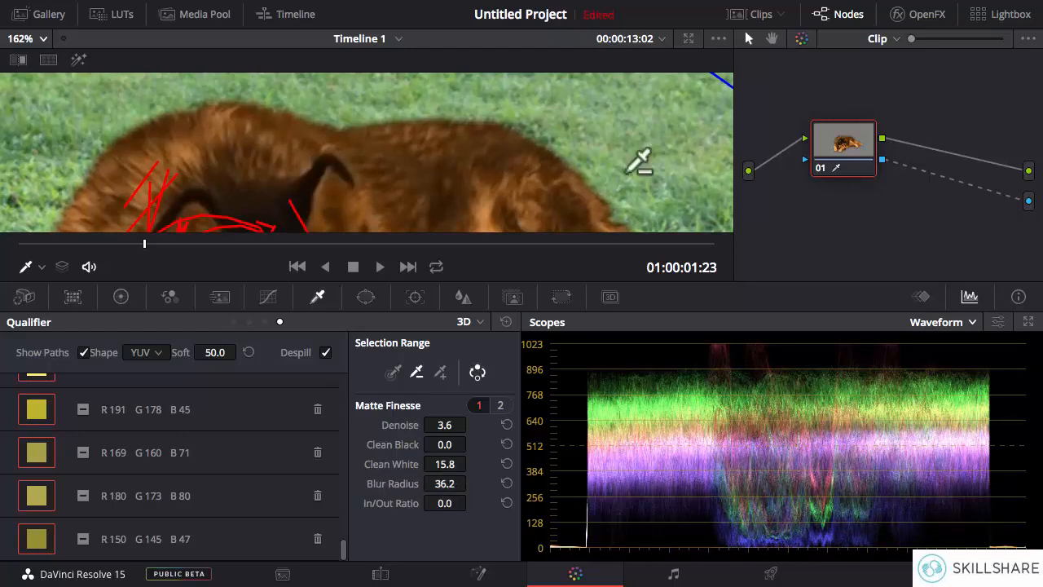
pyautogui.scroll(-3, 628, 172)
pyautogui.scroll(1, 628, 172)
pyautogui.scroll(2, 628, 172)
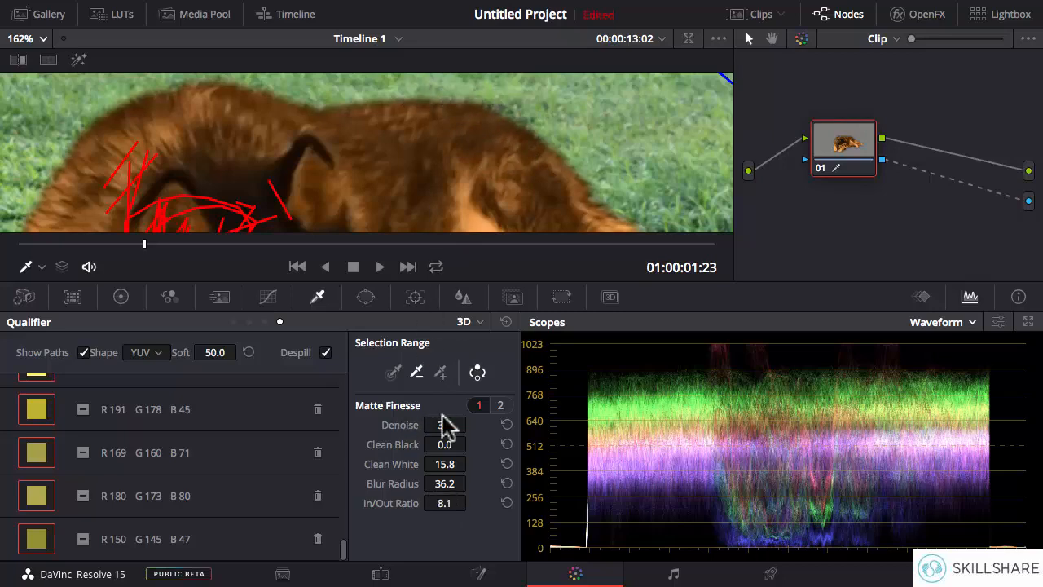
pyautogui.moveTo(444, 502)
pyautogui.mouseDown()
pyautogui.moveTo(477, 501)
pyautogui.moveTo(436, 502)
pyautogui.mouseUp()
pyautogui.moveTo(444, 503); pyautogui.dragTo(432, 503)
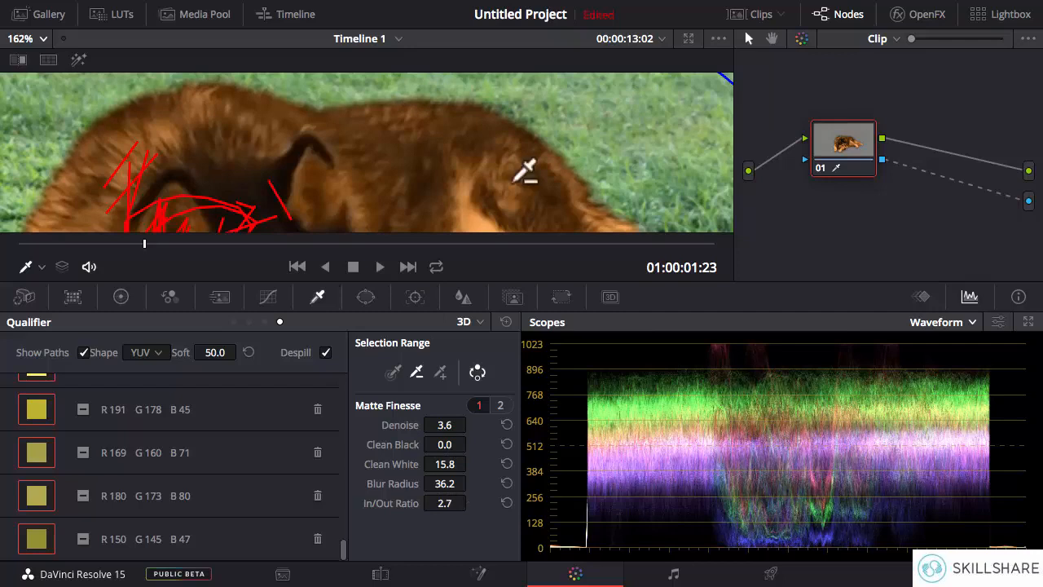
# - Fit the whole frame in the viewer and turn off the on-screen qualifier controls to hide the sample strokes
pyautogui.scroll(-6, 525, 171)
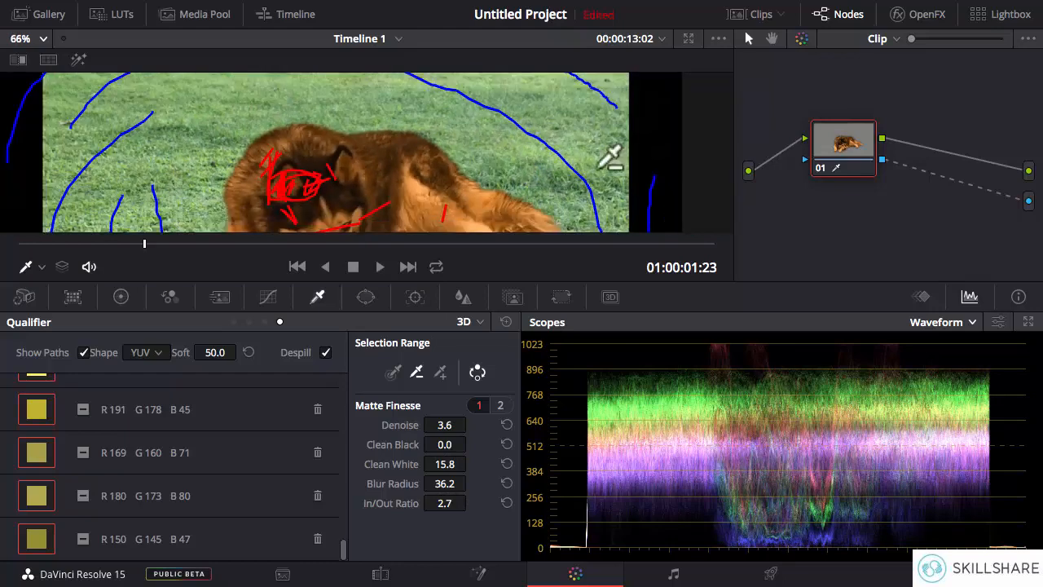
pyautogui.click(41, 39)
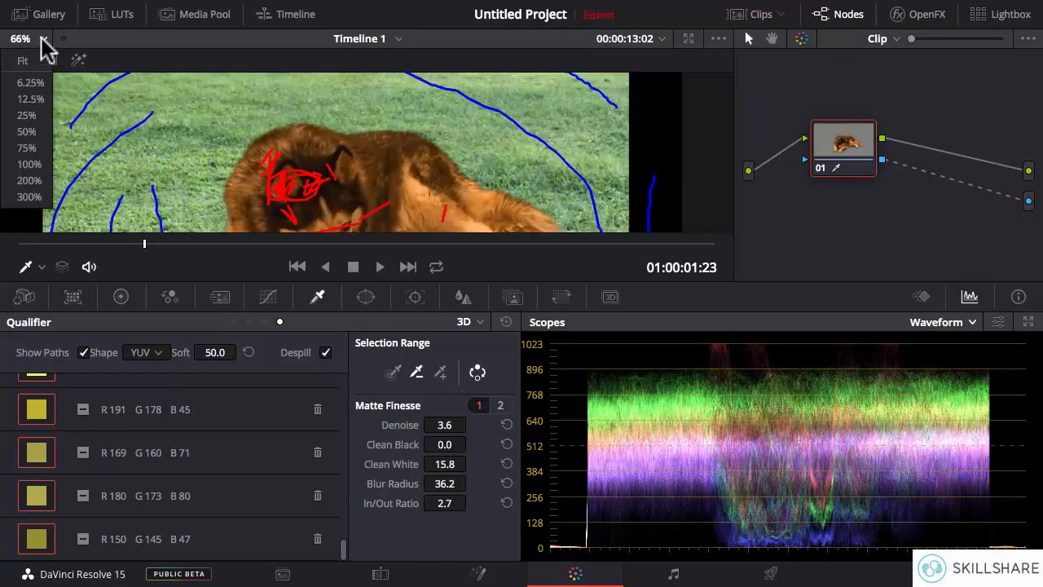
pyautogui.click(23, 62)
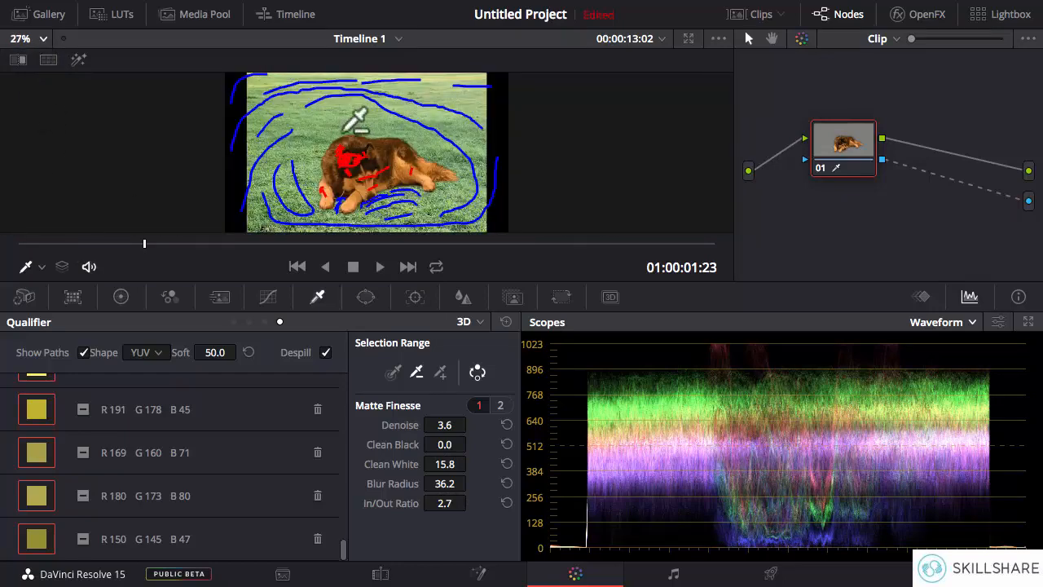
pyautogui.click(40, 267)
pyautogui.click(55, 292)
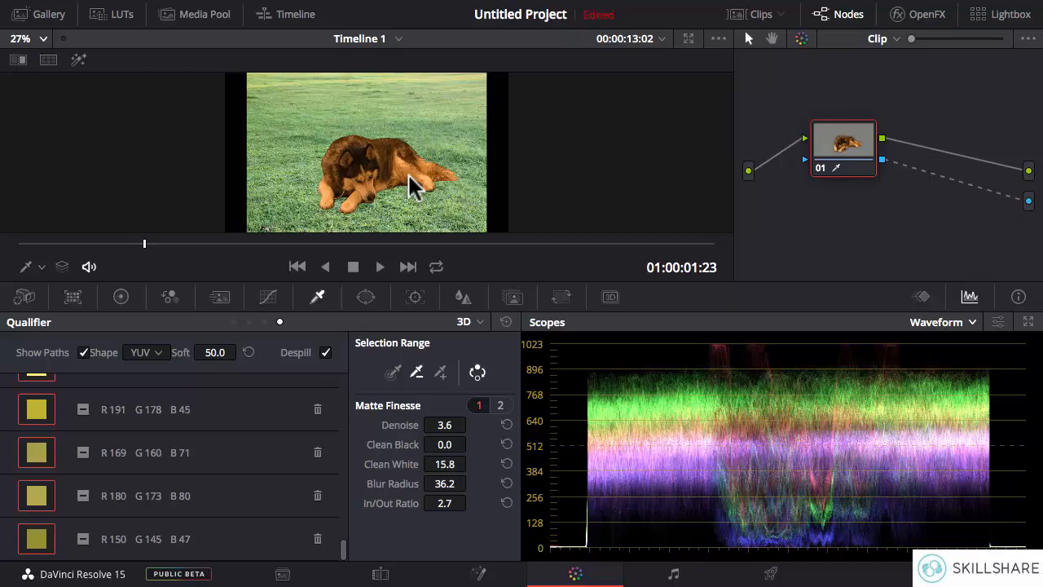
# - Review the keyed dog full screen, scrubbing forward to 01:00:08:26, and return to the normal view
pyautogui.hotkey('ctrl', 'f')
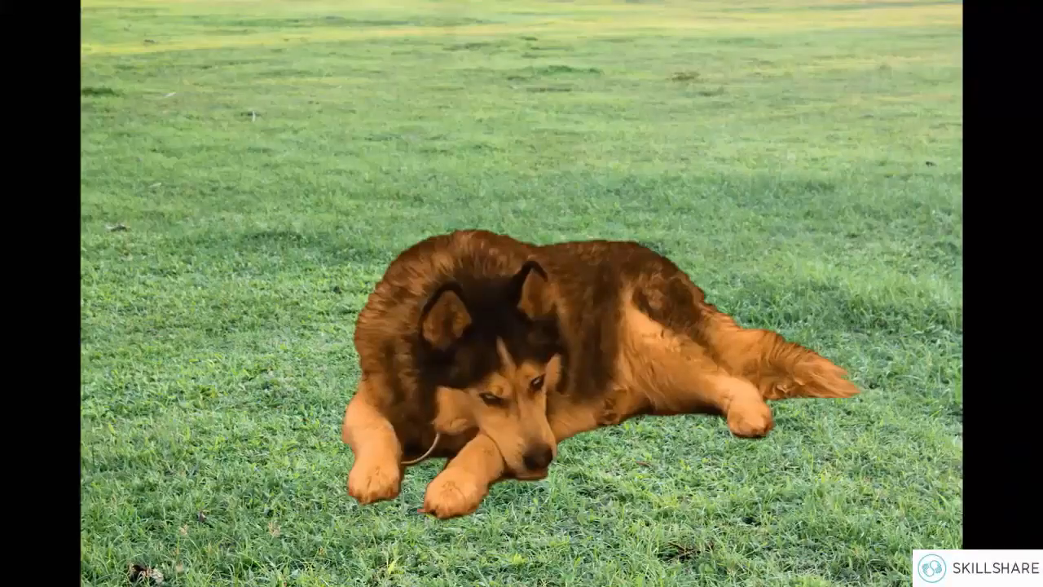
pyautogui.moveTo(531, 241)
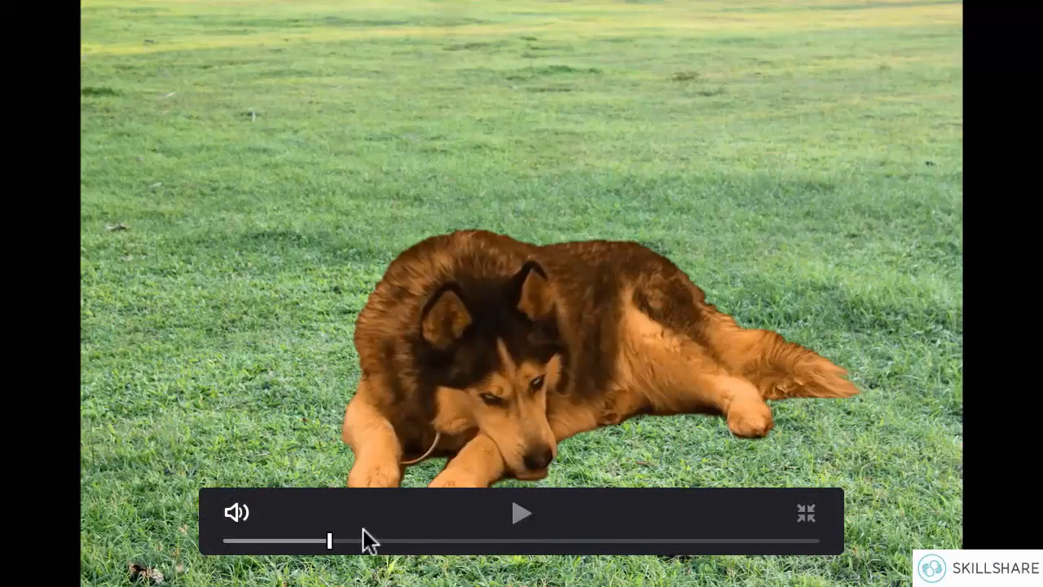
pyautogui.moveTo(330, 542); pyautogui.dragTo(675, 554)
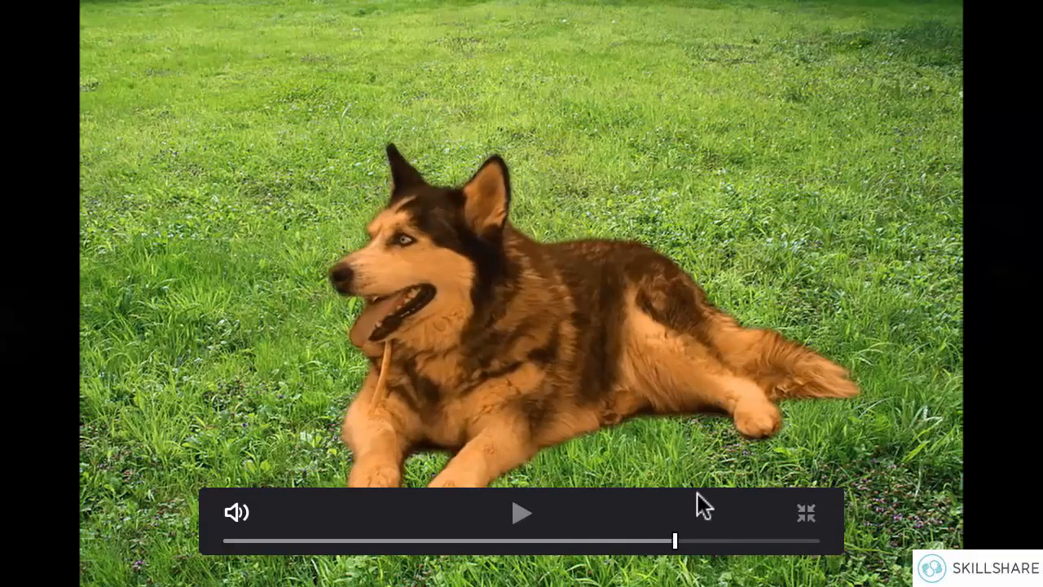
pyautogui.press('Escape')
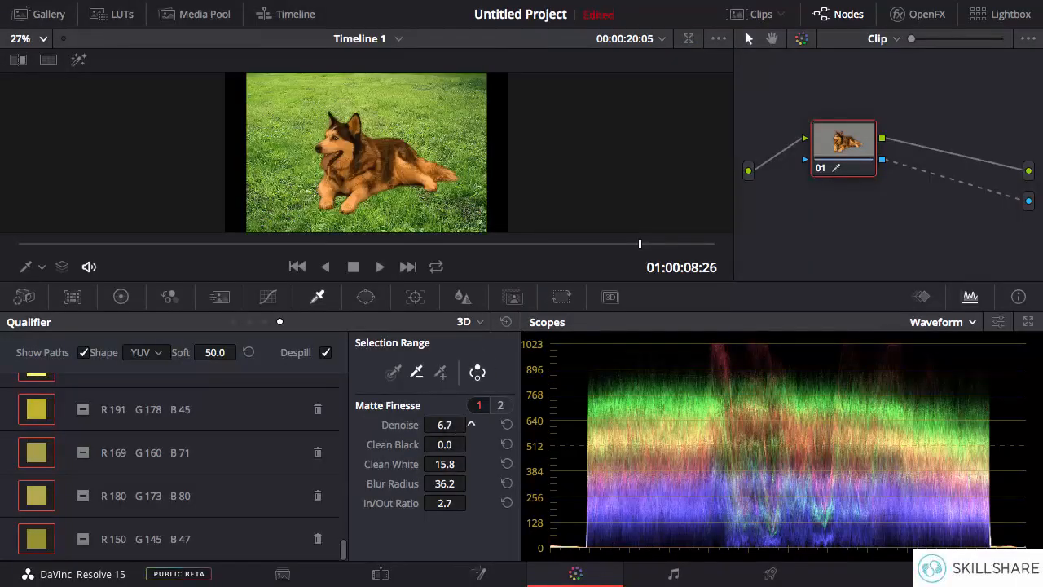
# - At 01:00:08:26, set the matte's Denoise to 16.5 and its Clean White to 20.7
pyautogui.scroll(3, 481, 271)
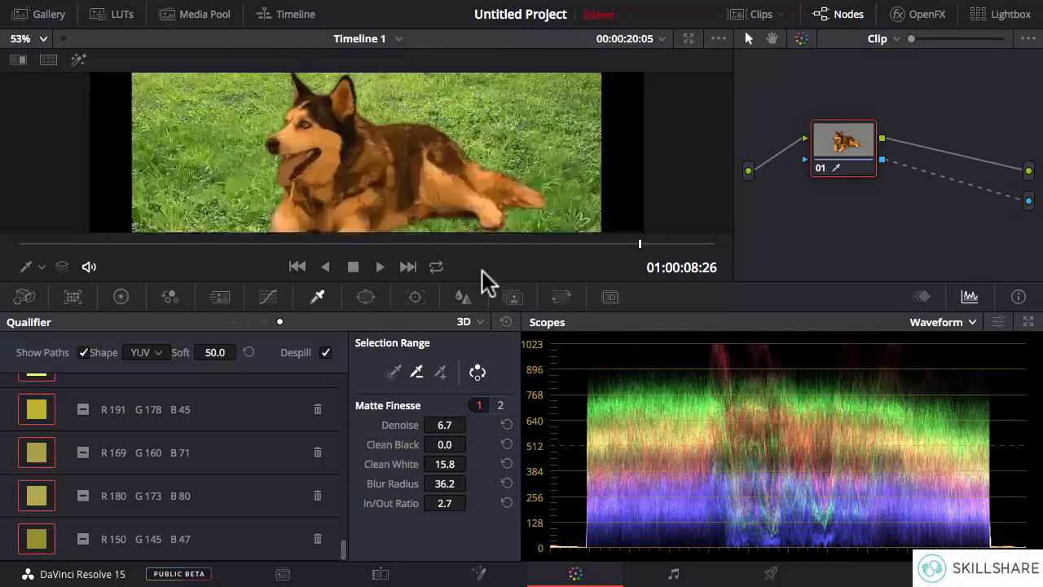
pyautogui.scroll(1, 482, 271)
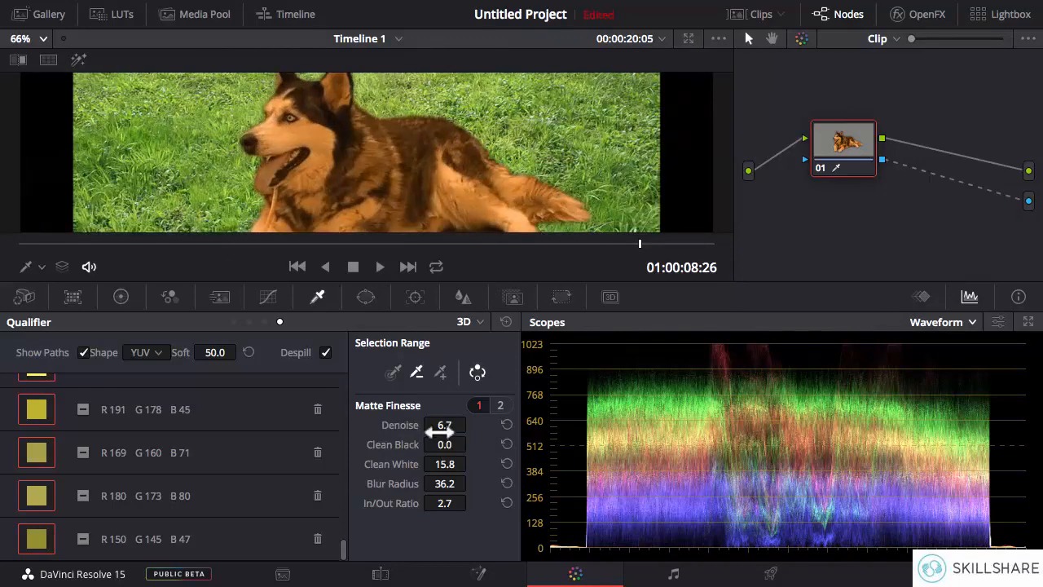
pyautogui.moveTo(439, 432); pyautogui.dragTo(443, 466)
pyautogui.scroll(5, 480, 150)
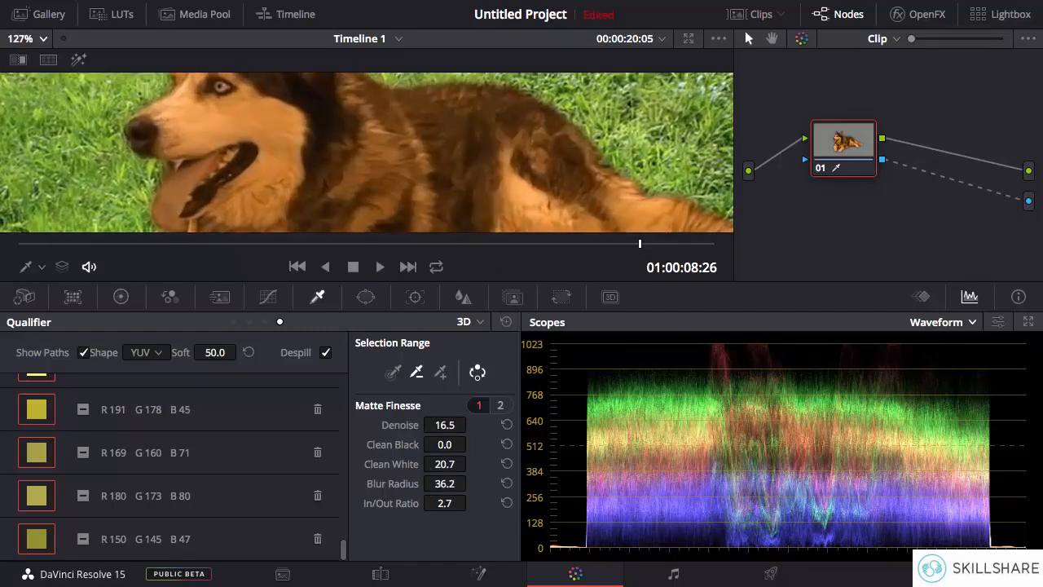
# - Readjust the matte's Blur Radius and In/Out Ratio to refine the dog's edges at 01:00:08:26
pyautogui.moveTo(471, 483)
pyautogui.mouseDown()
pyautogui.moveTo(446, 483)
pyautogui.moveTo(465, 484)
pyautogui.mouseUp()
pyautogui.moveTo(471, 483); pyautogui.dragTo(250, 500)
pyautogui.moveTo(448, 509); pyautogui.dragTo(424, 503)
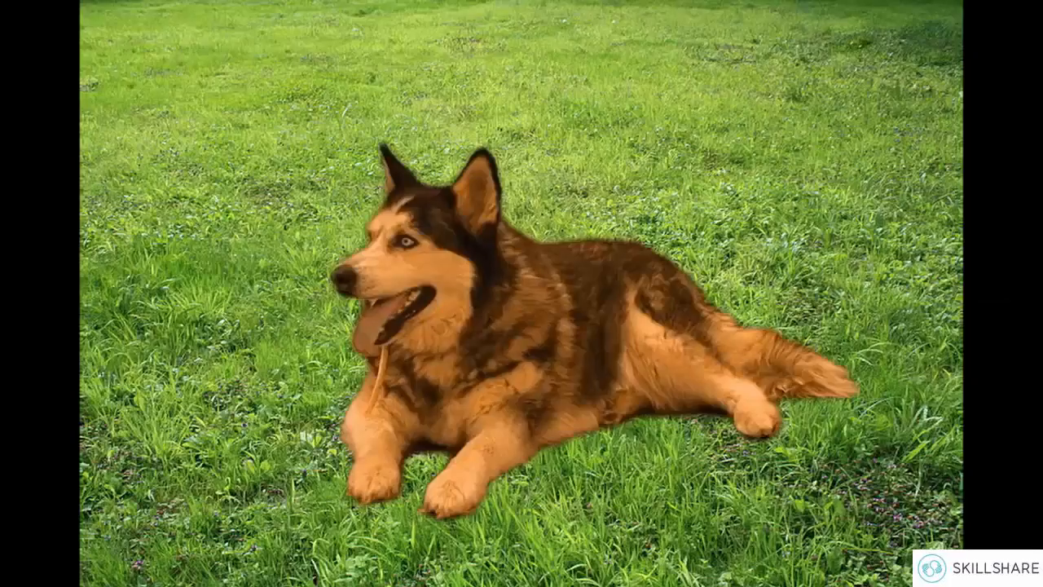
# - Play the keyed sequence full screen from the start to check the dog's edges, and stop playback
pyautogui.moveTo(426, 475)
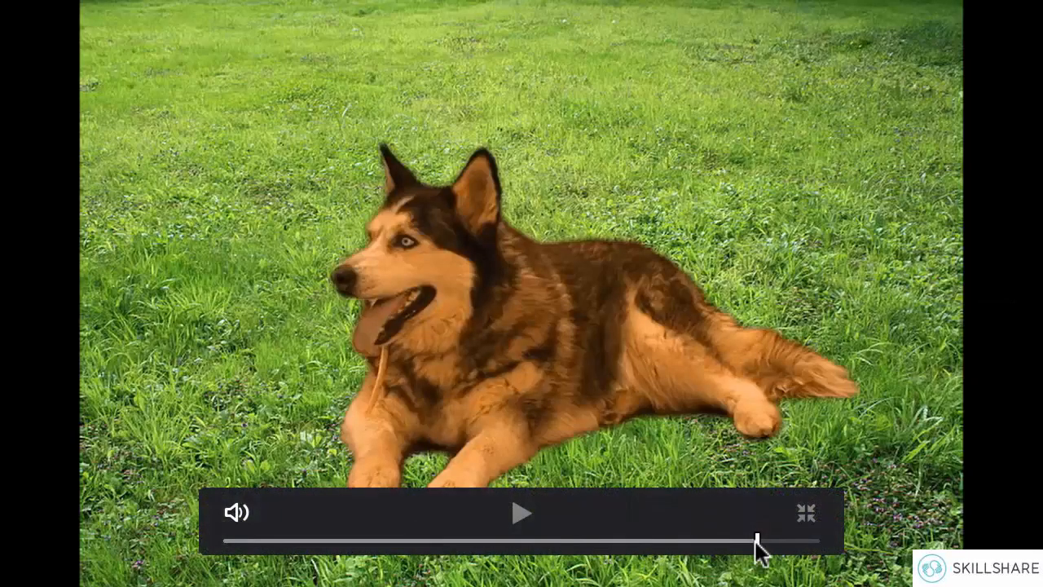
pyautogui.moveTo(757, 544); pyautogui.dragTo(223, 540)
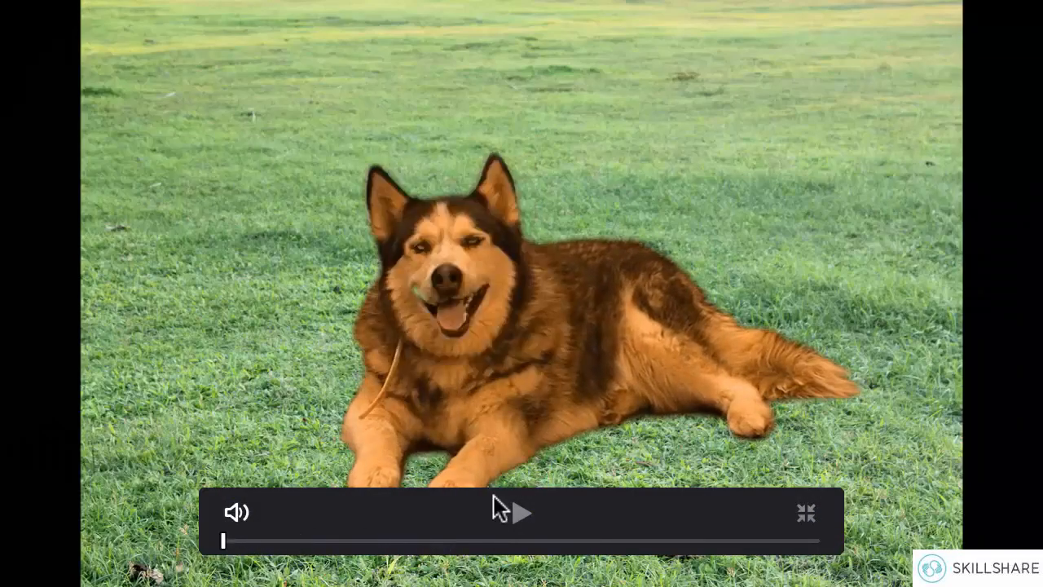
pyautogui.click(520, 516)
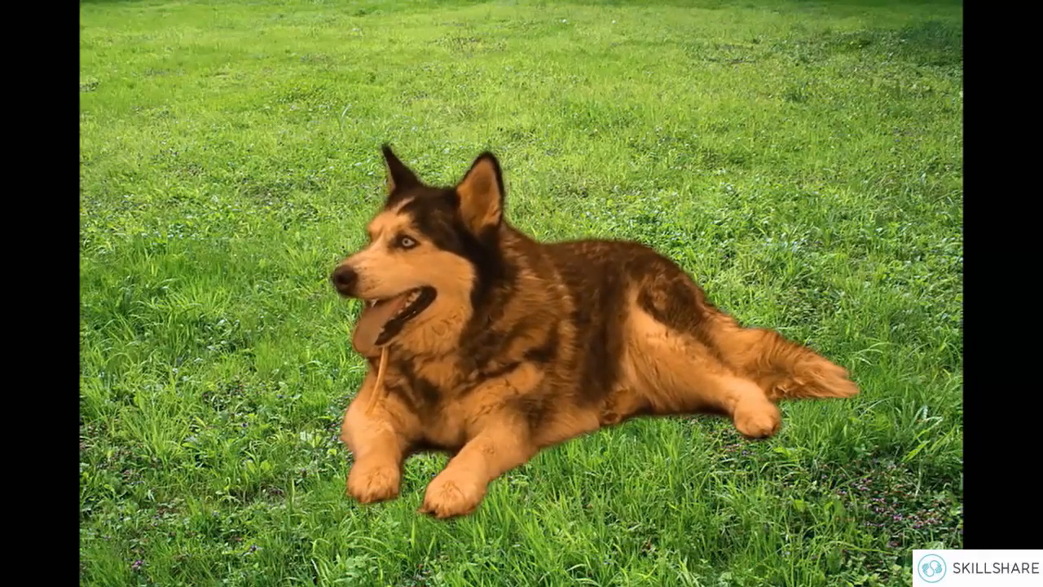
pyautogui.press('space')
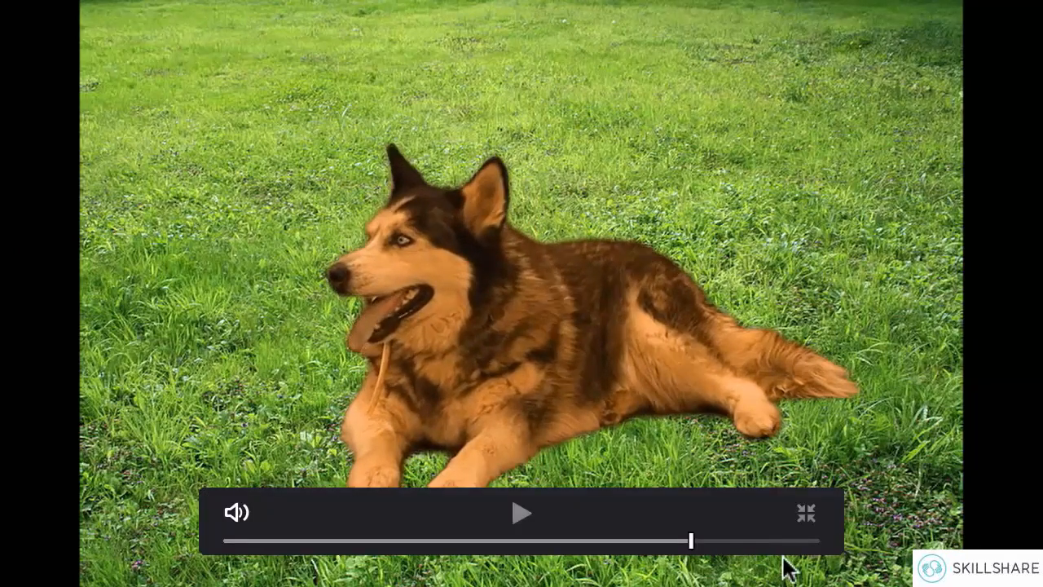